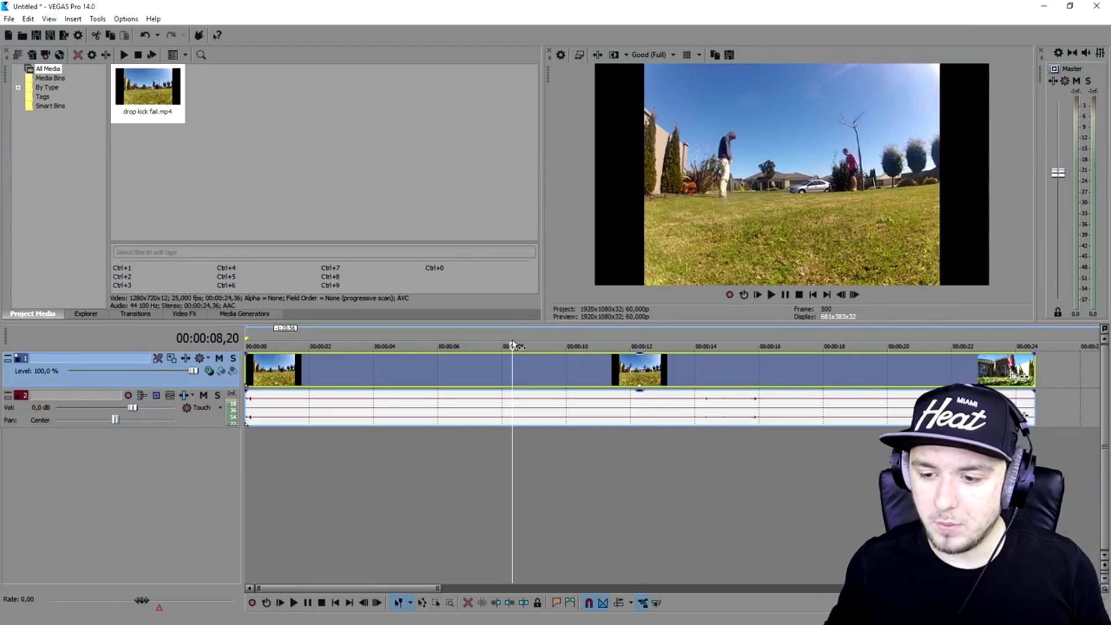
# - Scrub through the drop kick clip around 12 seconds to examine when the jumper is in mid-air
pyautogui.click(608, 335)
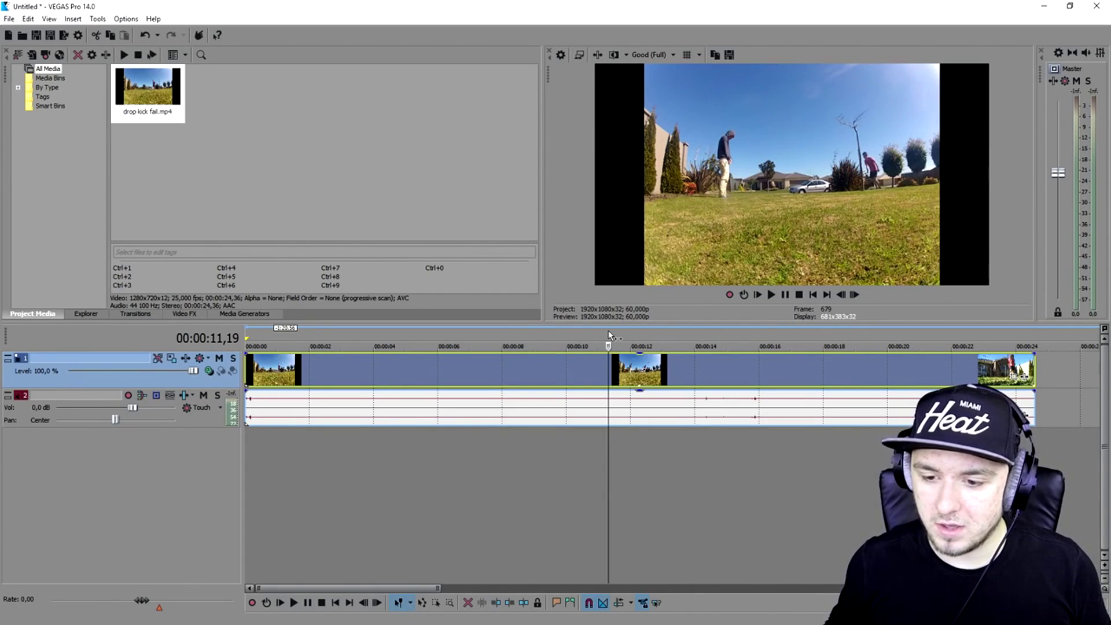
pyautogui.click(663, 332)
pyautogui.click(644, 331)
pyautogui.scroll(3, 644, 330)
pyautogui.click(691, 331)
pyautogui.click(715, 328)
pyautogui.click(706, 332)
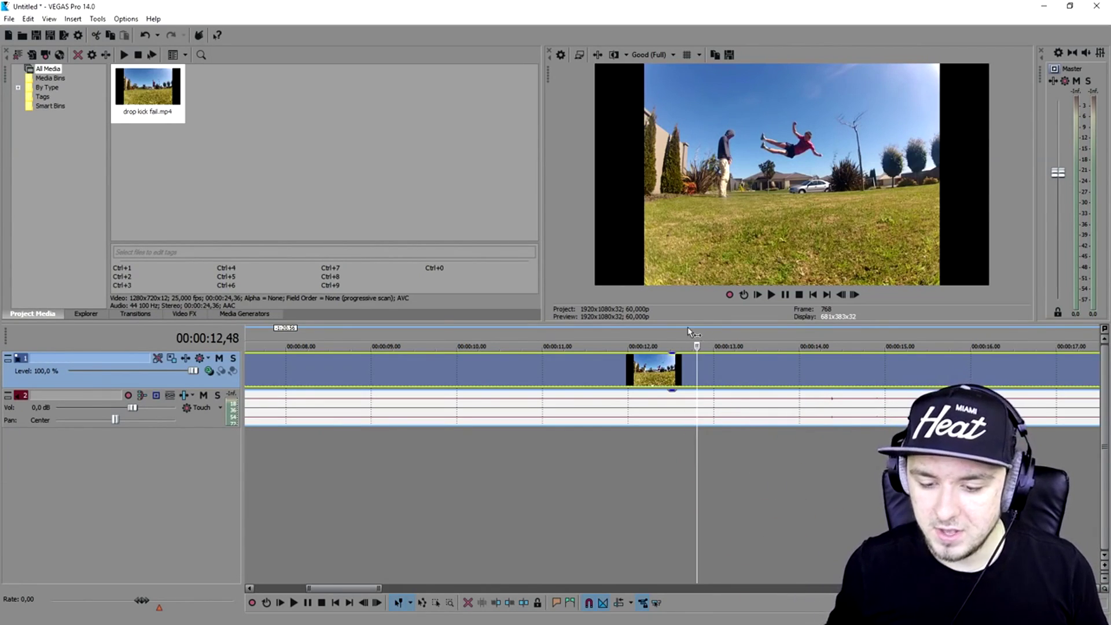
pyautogui.scroll(-5, 516, 331)
pyautogui.click(446, 330)
pyautogui.click(421, 330)
pyautogui.scroll(4, 641, 338)
pyautogui.scroll(-4, 512, 329)
pyautogui.click(494, 336)
pyautogui.scroll(4, 494, 336)
# - Split the drop kick clip at 00:00:12,48, where the jumper is stretched out in mid-air
pyautogui.click(727, 343)
pyautogui.click(855, 294)
pyautogui.click(855, 294)
pyautogui.click(855, 294)
pyautogui.click(854, 294)
pyautogui.click(855, 294)
pyautogui.click(855, 295)
pyautogui.click(855, 294)
pyautogui.click(854, 295)
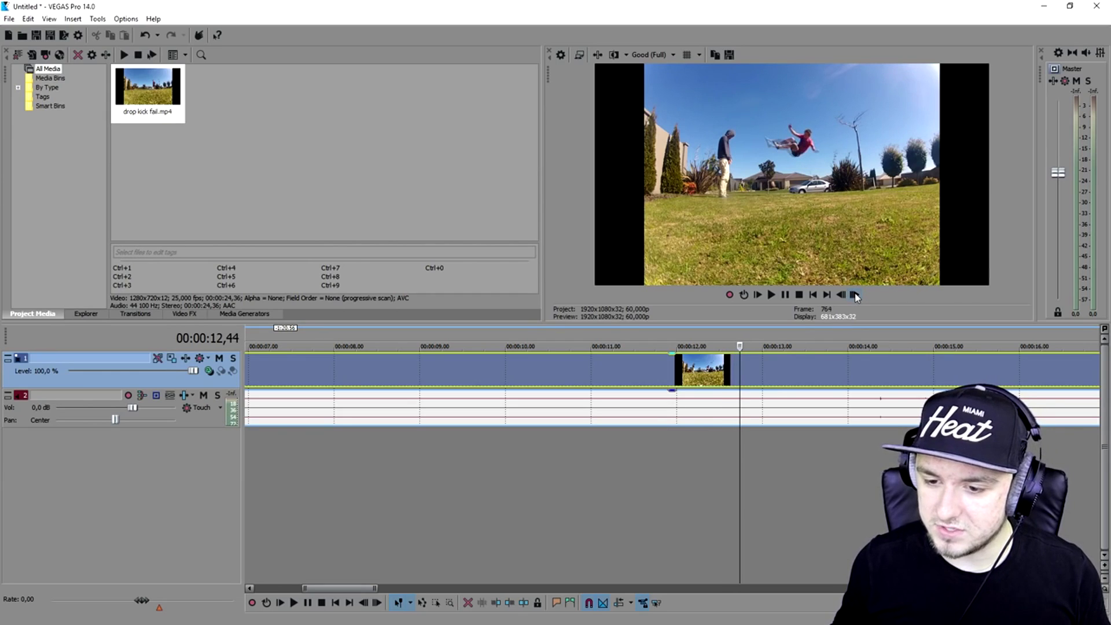
pyautogui.click(855, 294)
pyautogui.click(854, 295)
pyautogui.click(854, 294)
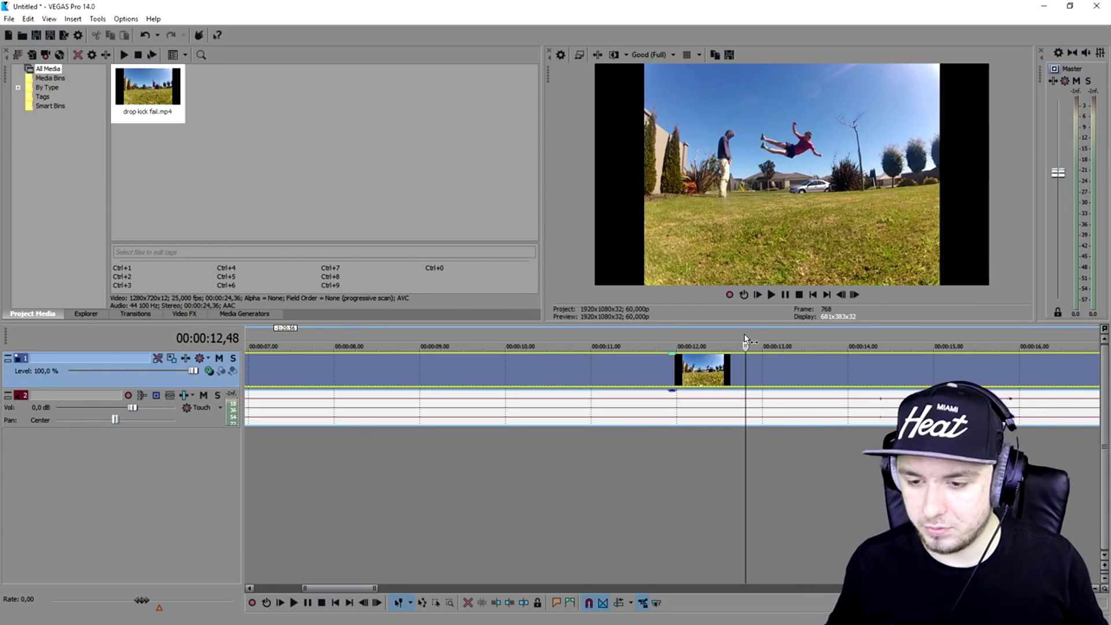
pyautogui.press('s')
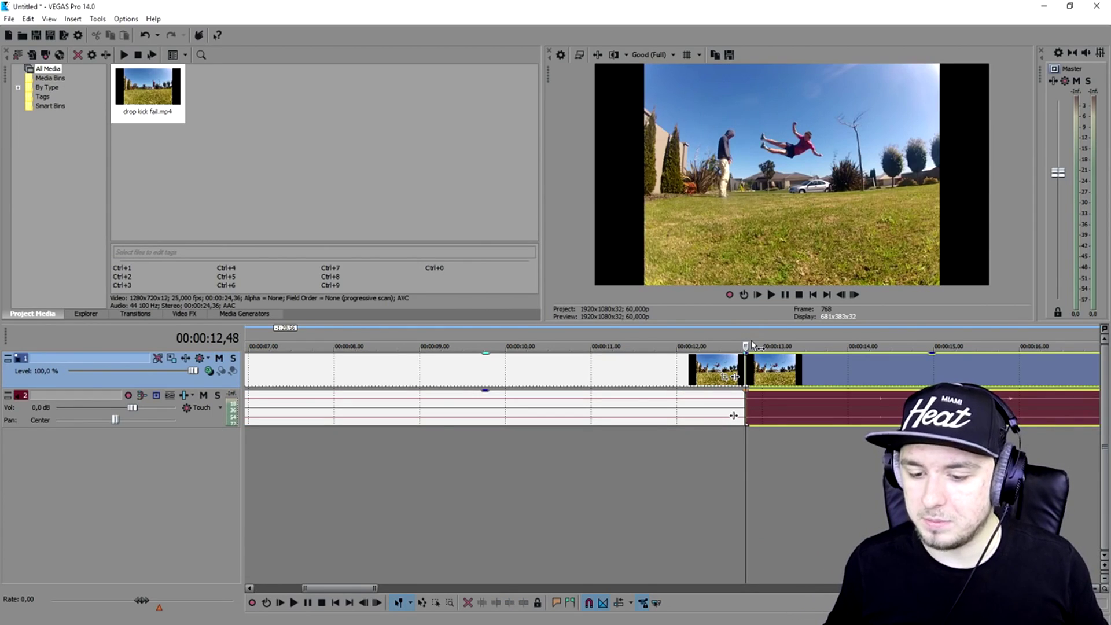
# - Split the clip again four frames further on, at 00:00:12,52
pyautogui.scroll(10, 751, 339)
pyautogui.click(854, 294)
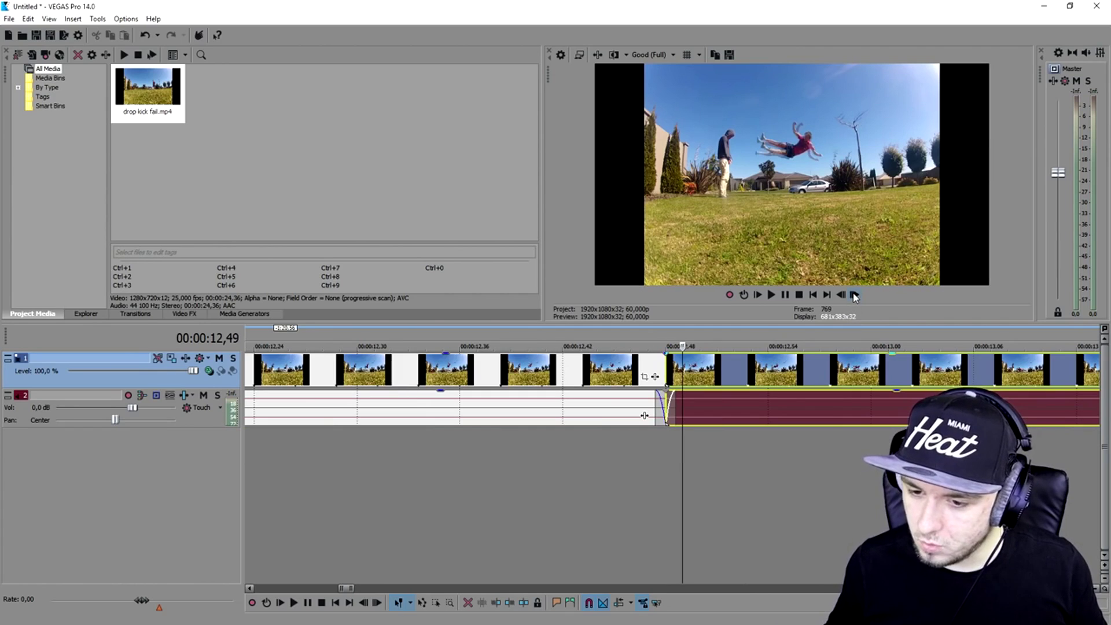
pyautogui.click(854, 294)
pyautogui.click(855, 294)
pyautogui.click(854, 295)
pyautogui.press('s')
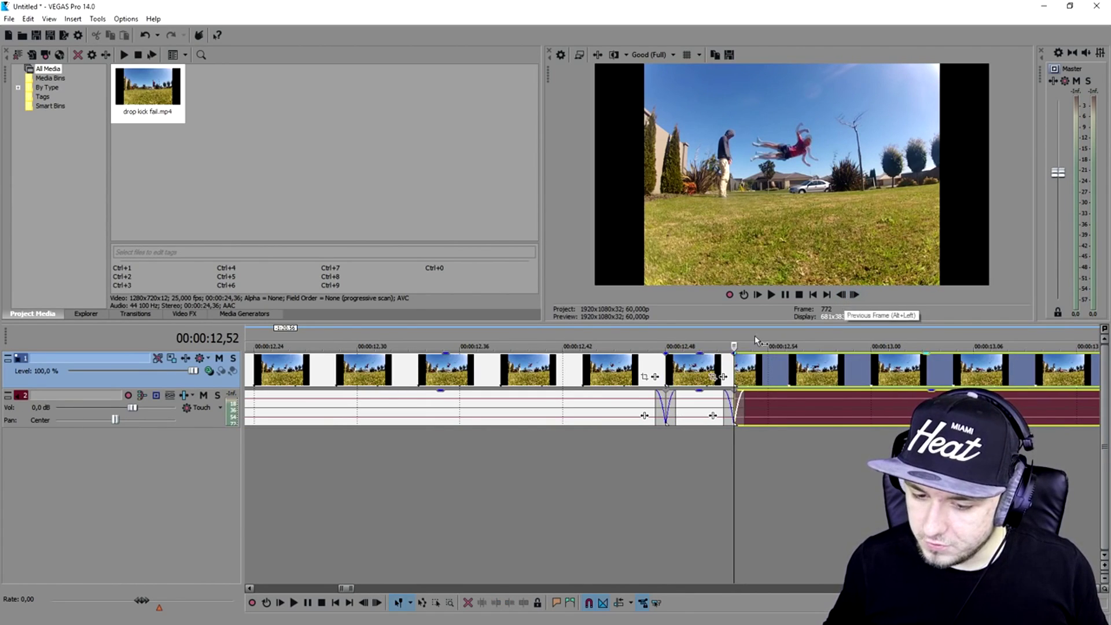
# - Isolate the four-frame piece by moving the remaining clip forward and shifting the piece to start at 00:00:12,59
pyautogui.scroll(1, 709, 373)
pyautogui.click(532, 365)
pyautogui.scroll(-3, 691, 369)
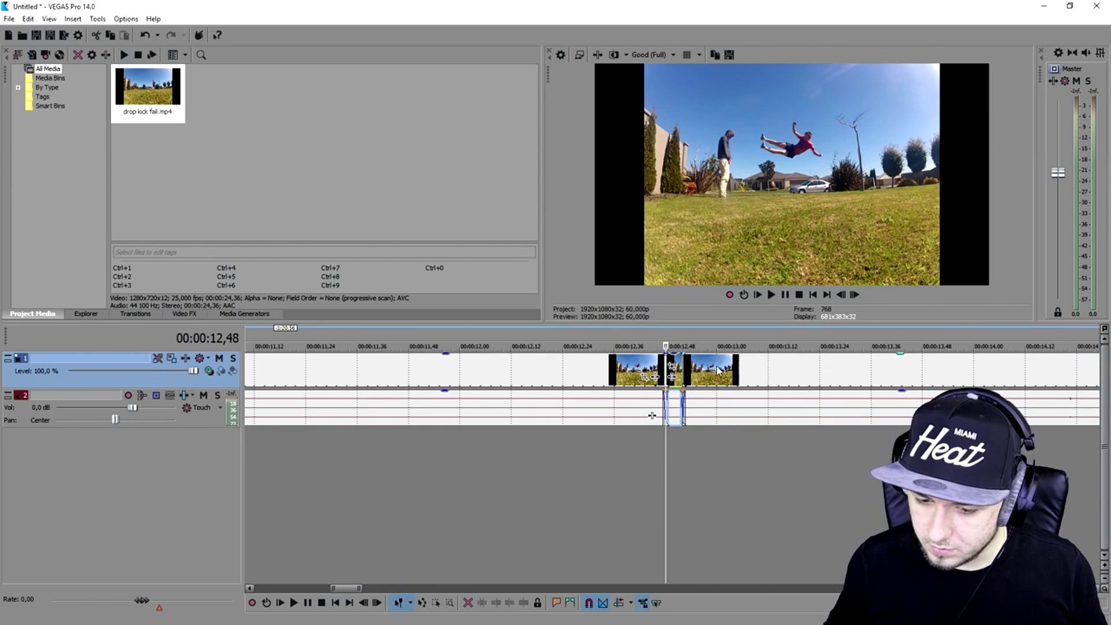
pyautogui.moveTo(721, 368); pyautogui.dragTo(904, 368)
pyautogui.moveTo(671, 362); pyautogui.dragTo(719, 366)
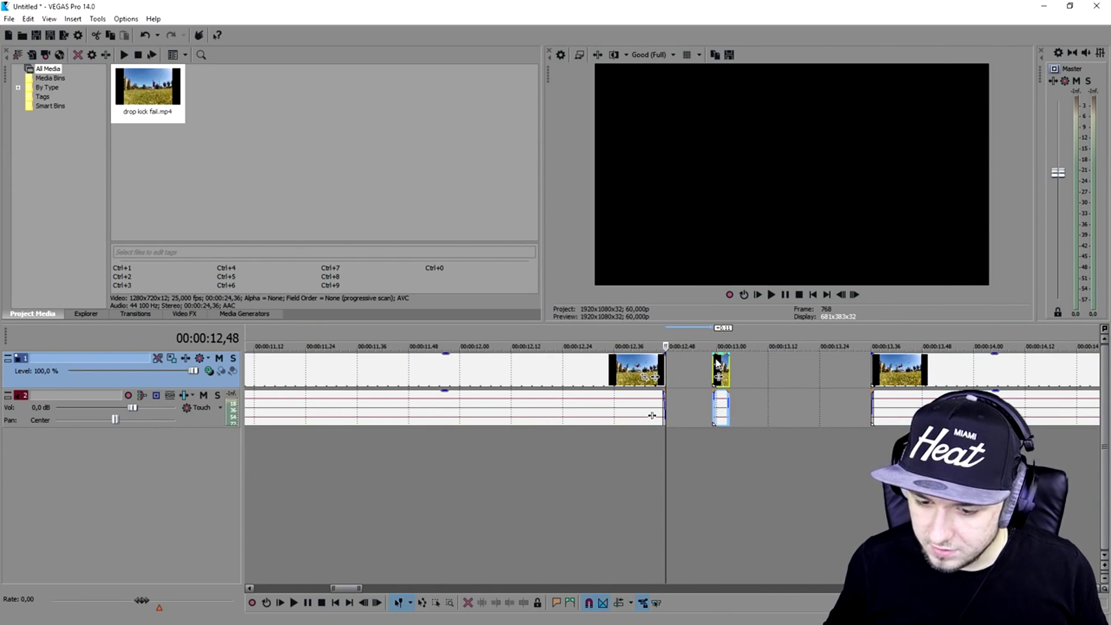
# - Split the isolated four-frame piece at every frame into four single-frame clips
pyautogui.click(713, 367)
pyautogui.scroll(2, 810, 367)
pyautogui.click(854, 295)
pyautogui.click(854, 295)
pyautogui.click(841, 295)
pyautogui.click(841, 294)
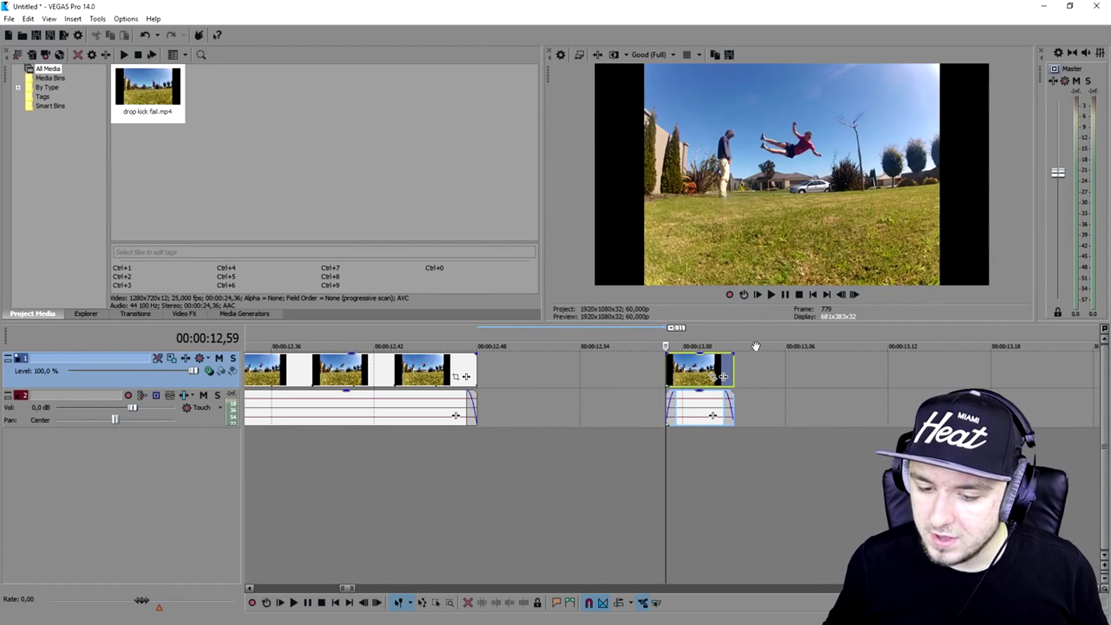
pyautogui.click(856, 295)
pyautogui.press('s')
pyautogui.click(855, 295)
pyautogui.press('s')
pyautogui.click(855, 295)
pyautogui.press('s')
pyautogui.scroll(2, 734, 371)
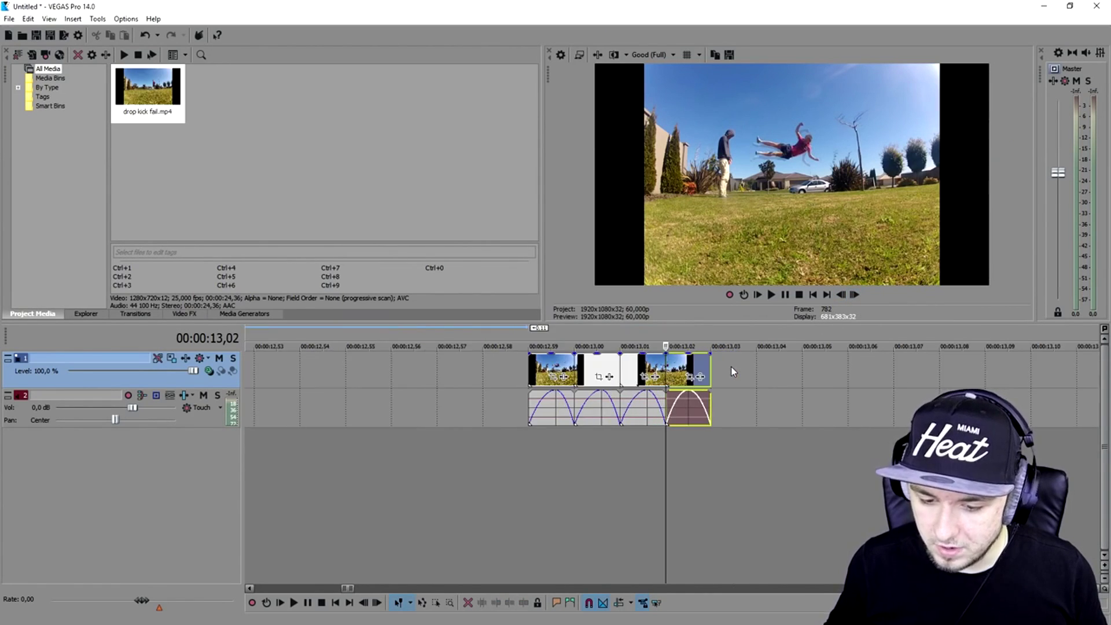
pyautogui.click(554, 403)
pyautogui.moveTo(576, 392); pyautogui.dragTo(475, 393)
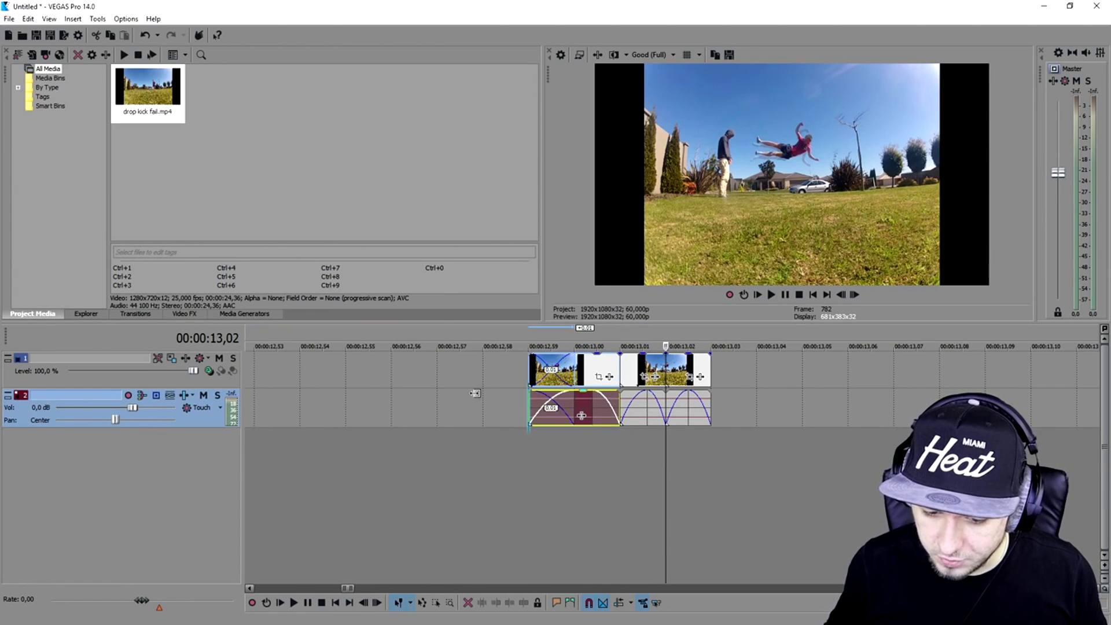
pyautogui.hotkey('ctrl', 'z')
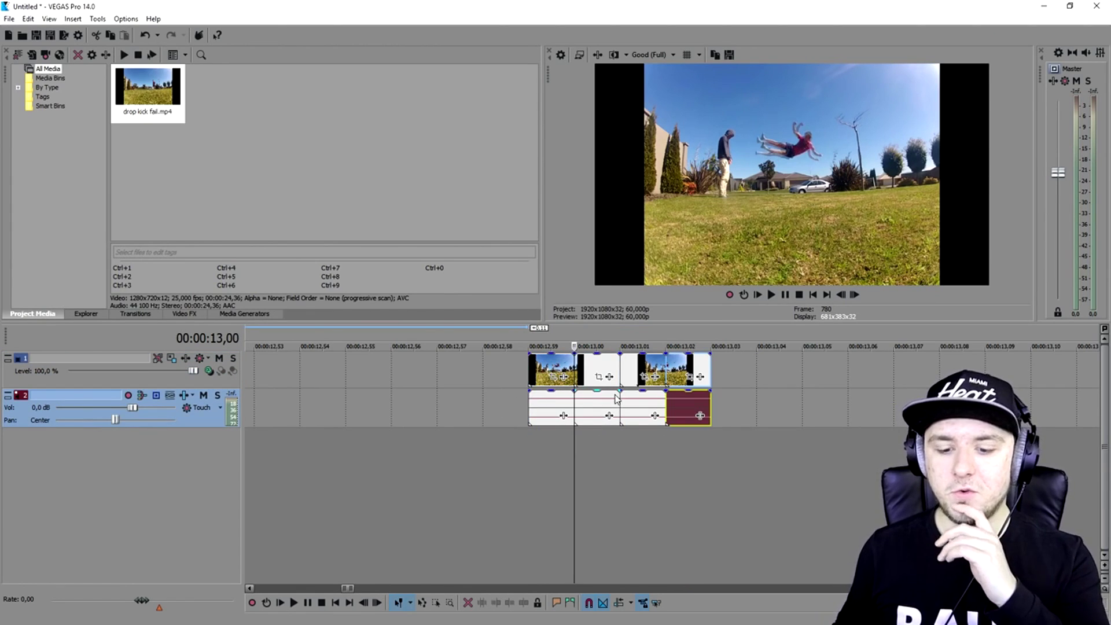
# - Delete the audio portions of all four single-frame clips, keeping their video
pyautogui.click(550, 369)
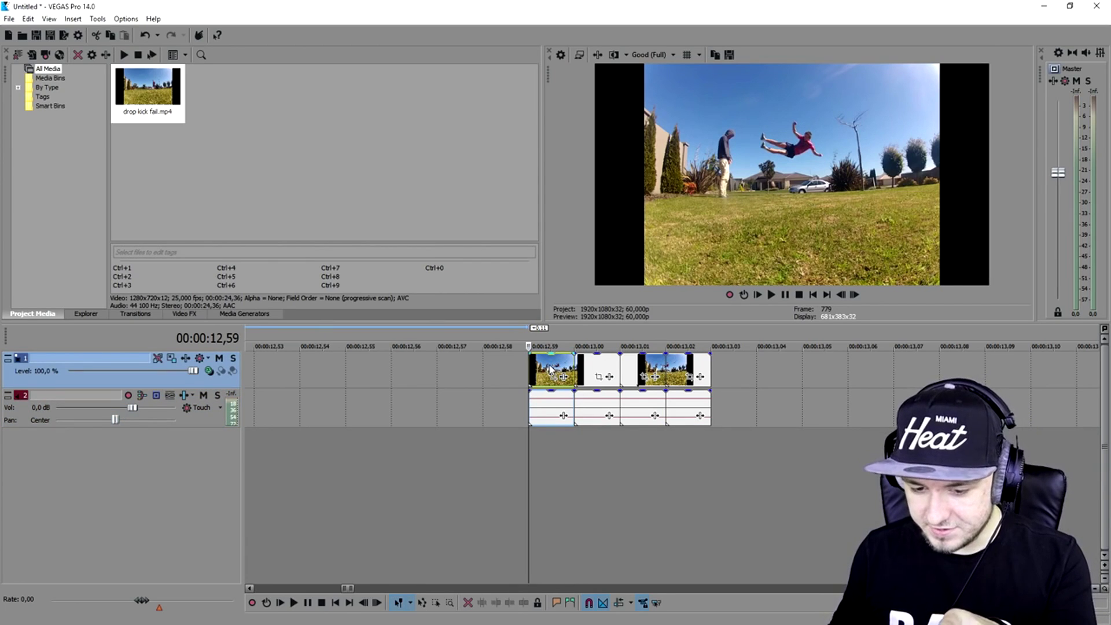
pyautogui.click(561, 408)
pyautogui.click(602, 406)
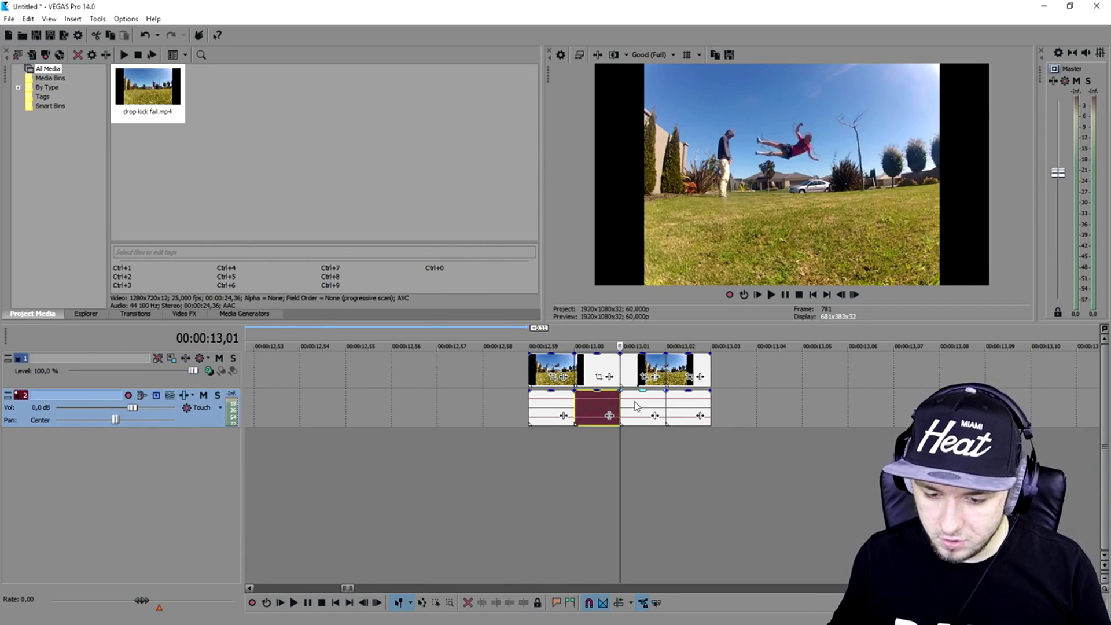
pyautogui.click(636, 408)
pyautogui.click(684, 408)
pyautogui.press('Delete')
pyautogui.click(641, 402)
pyautogui.press('Delete')
pyautogui.click(605, 407)
pyautogui.press('Delete')
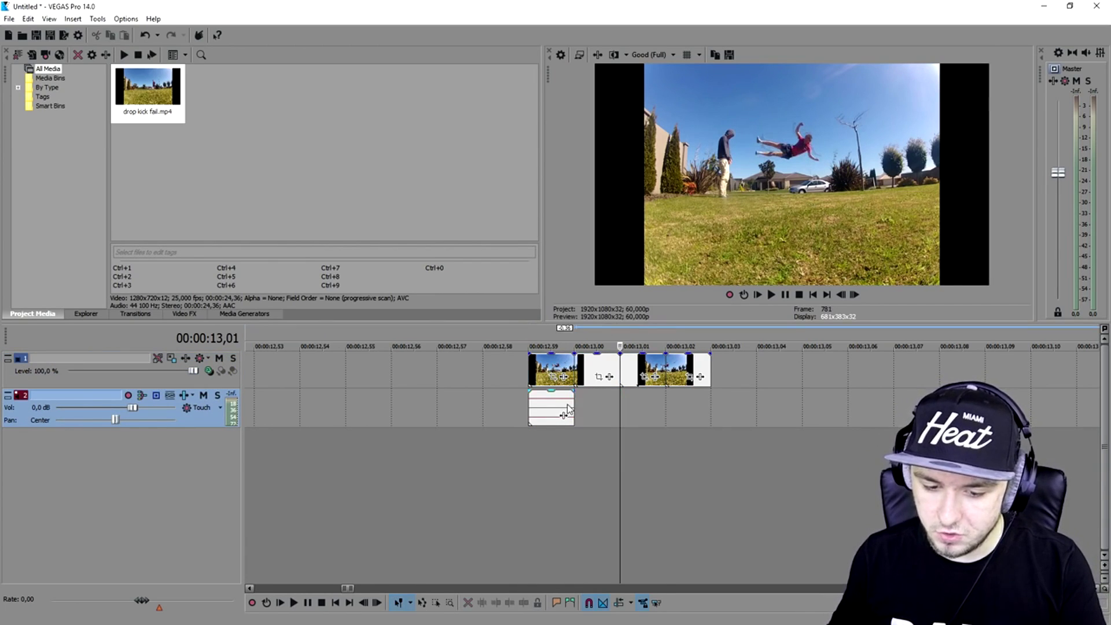
pyautogui.click(567, 406)
pyautogui.press('Delete')
# - Open Event Pan/Crop for the first single-frame clip and enable its mask
pyautogui.click(547, 369)
pyautogui.scroll(2, 602, 374)
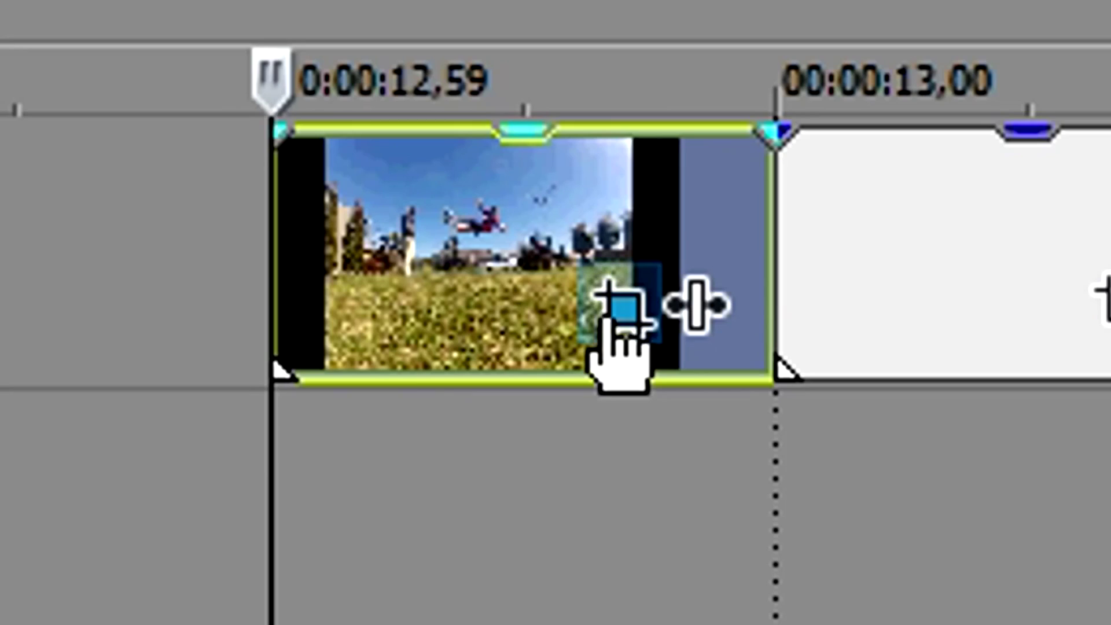
pyautogui.click(713, 377)
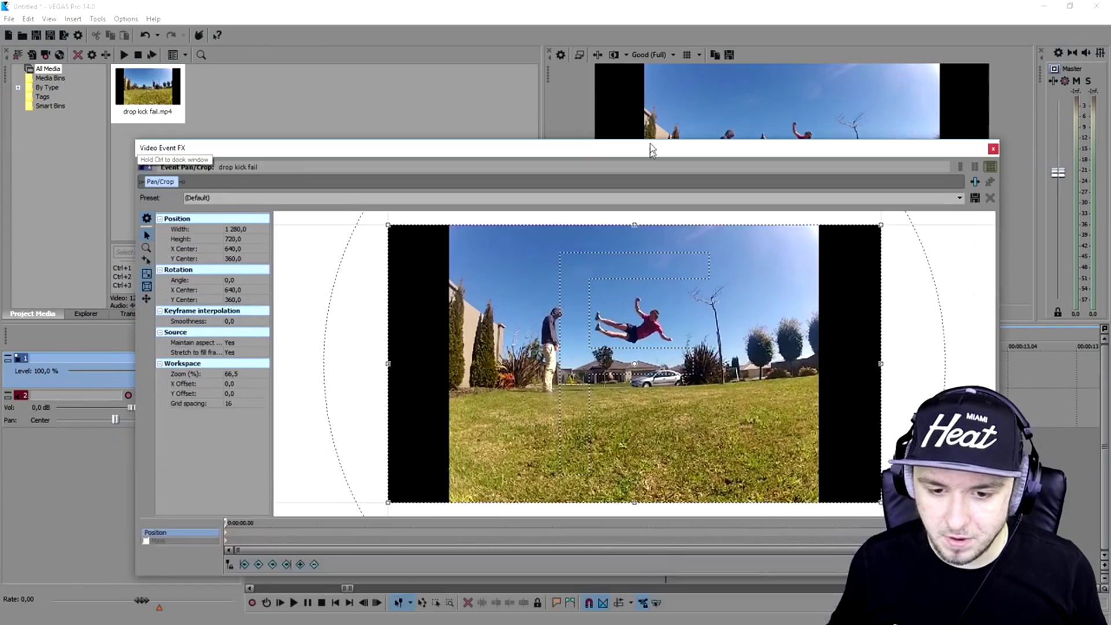
pyautogui.moveTo(651, 150); pyautogui.dragTo(649, 98)
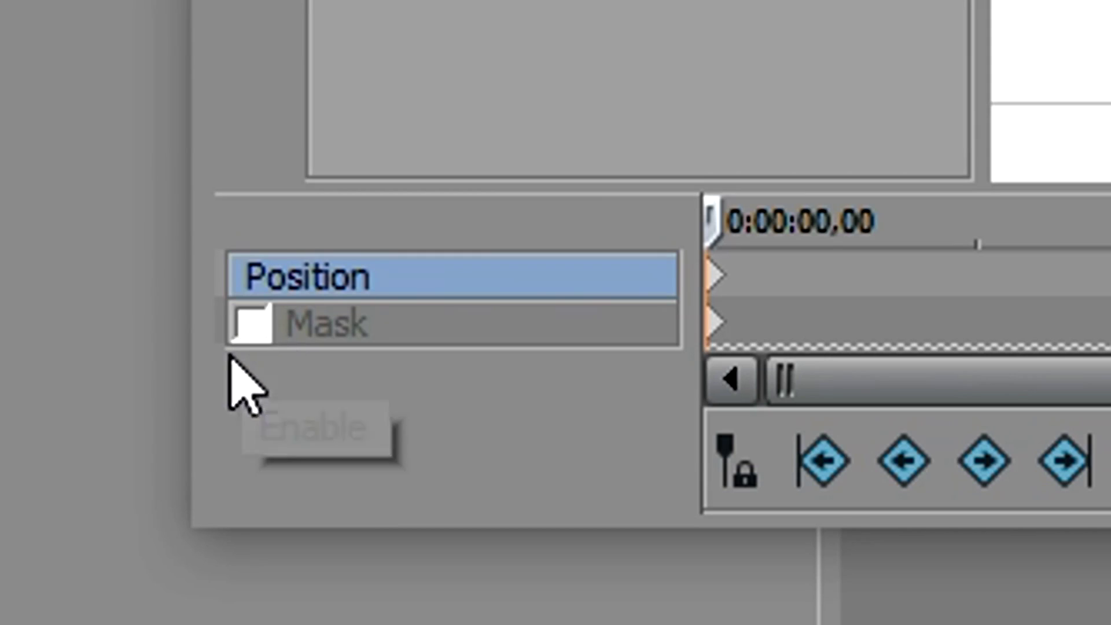
pyautogui.click(143, 489)
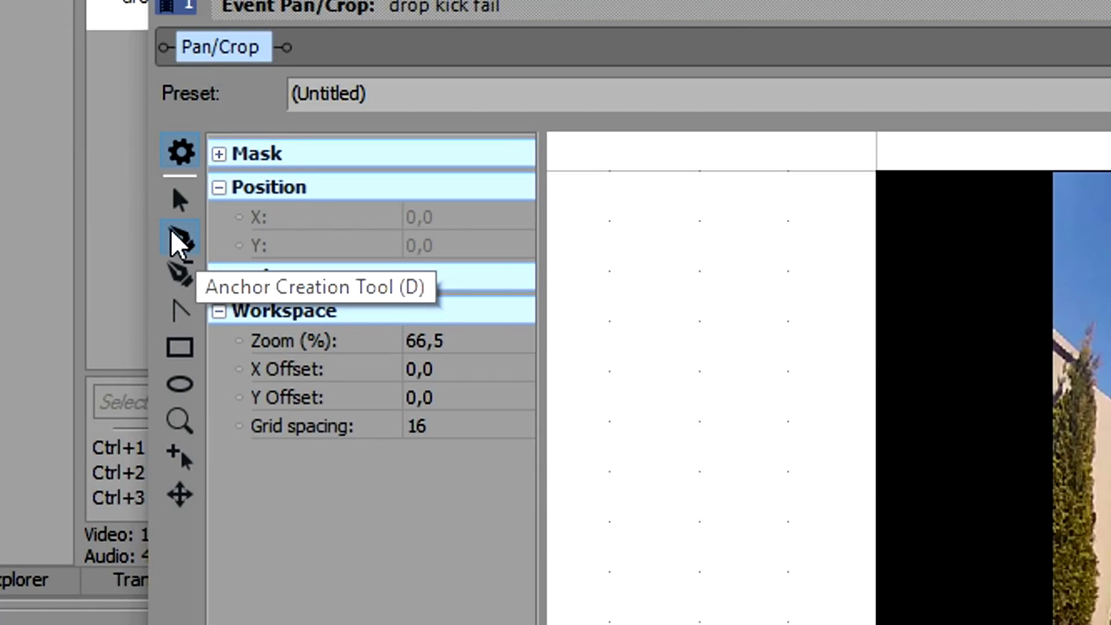
# - With the Anchor Creation Tool, trace the jumper's underside from the lower foot along the leg, shorts and shirt to the outstretched arm
pyautogui.click(143, 197)
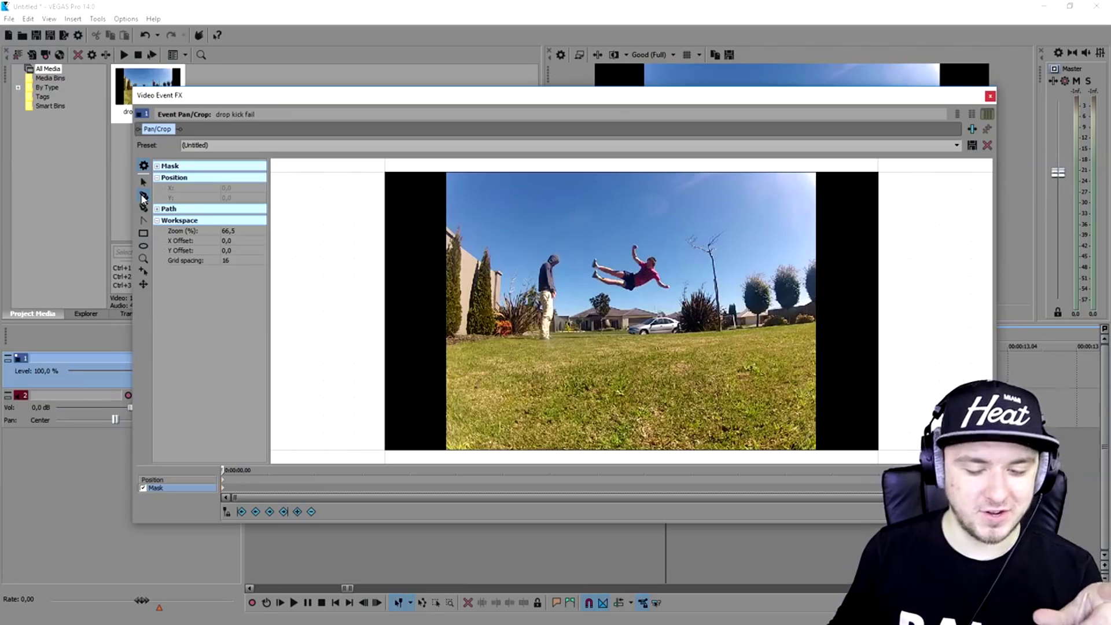
pyautogui.scroll(4, 630, 312)
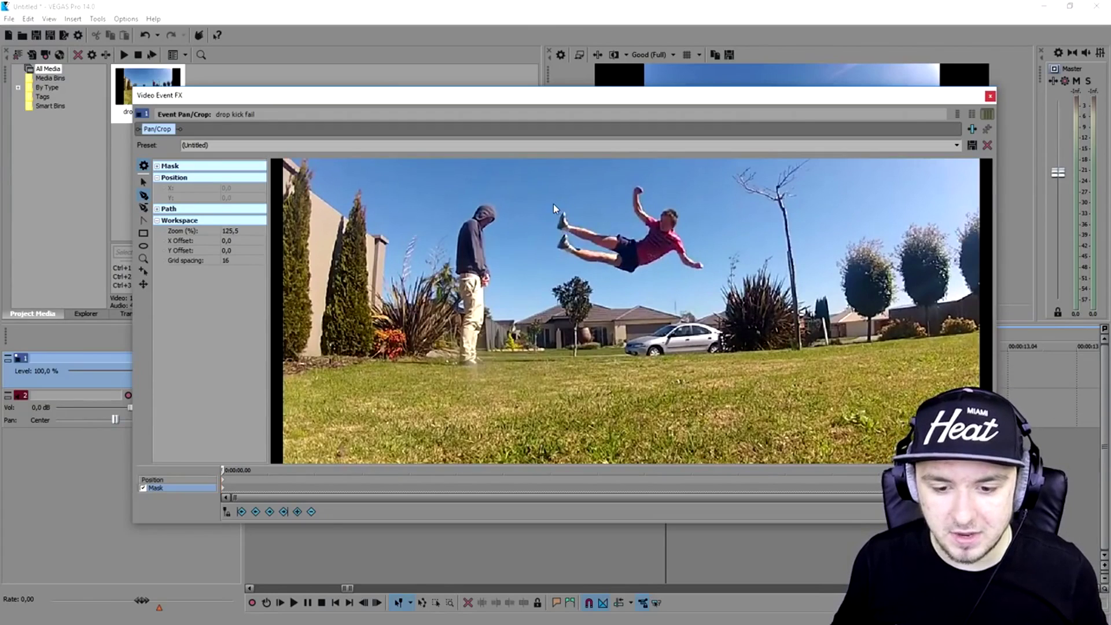
pyautogui.scroll(3, 539, 232)
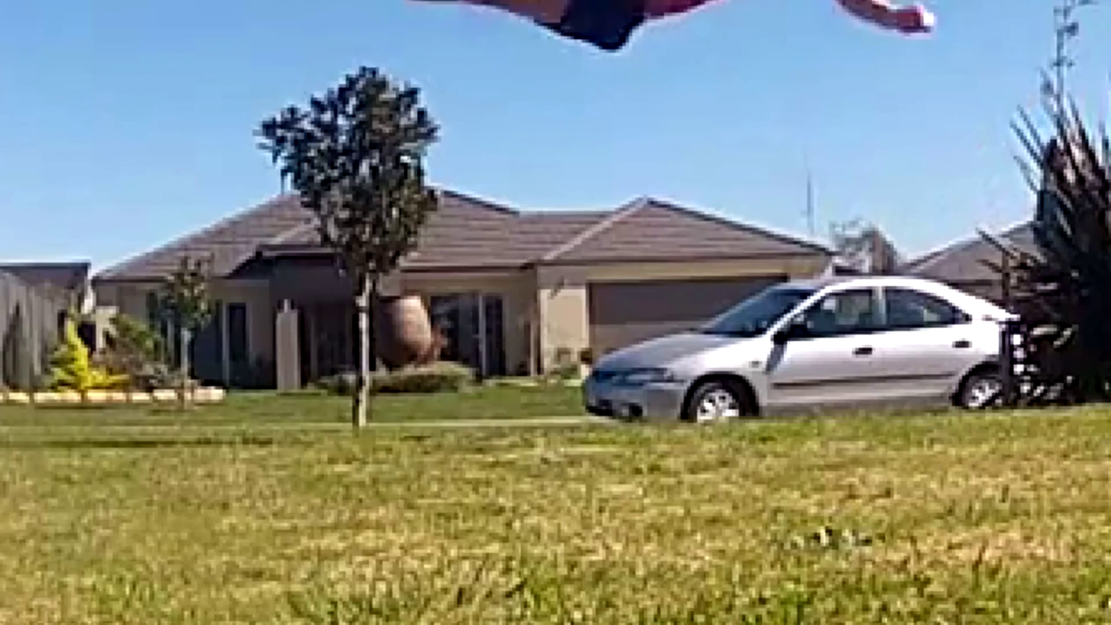
pyautogui.rightClick(431, 58)
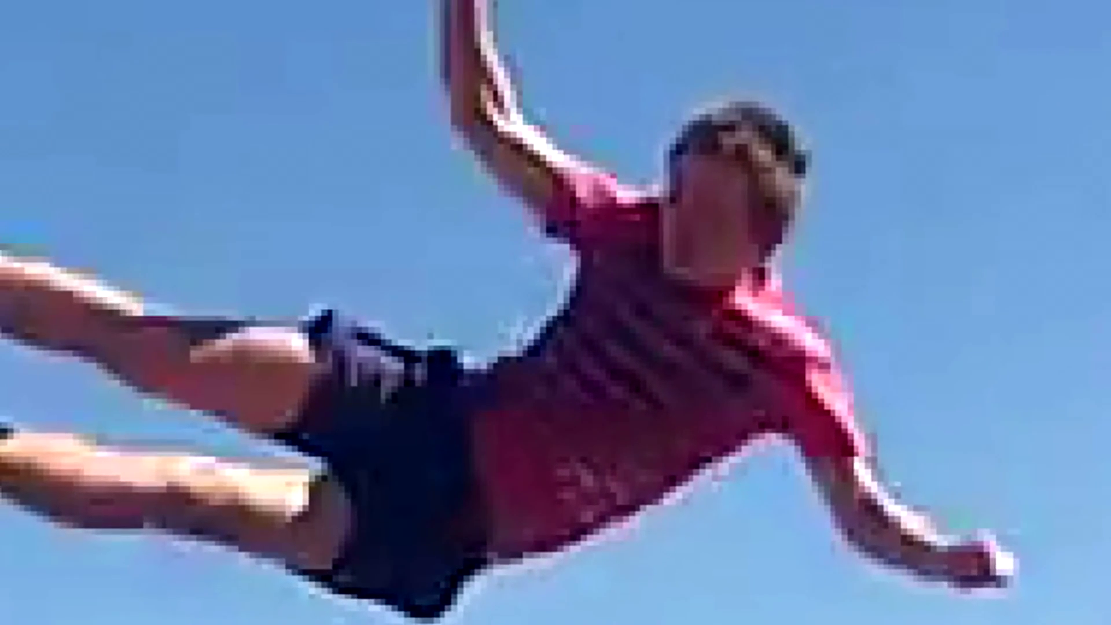
pyautogui.click(25, 494)
pyautogui.click(79, 514)
pyautogui.click(166, 518)
pyautogui.click(230, 538)
pyautogui.click(313, 560)
pyautogui.click(341, 579)
pyautogui.click(398, 595)
pyautogui.click(433, 611)
pyautogui.click(455, 587)
pyautogui.click(469, 560)
pyautogui.click(497, 550)
pyautogui.click(548, 537)
pyautogui.click(595, 520)
pyautogui.click(655, 484)
pyautogui.click(709, 451)
pyautogui.click(752, 429)
pyautogui.click(770, 427)
pyautogui.click(793, 462)
pyautogui.click(809, 504)
pyautogui.click(818, 521)
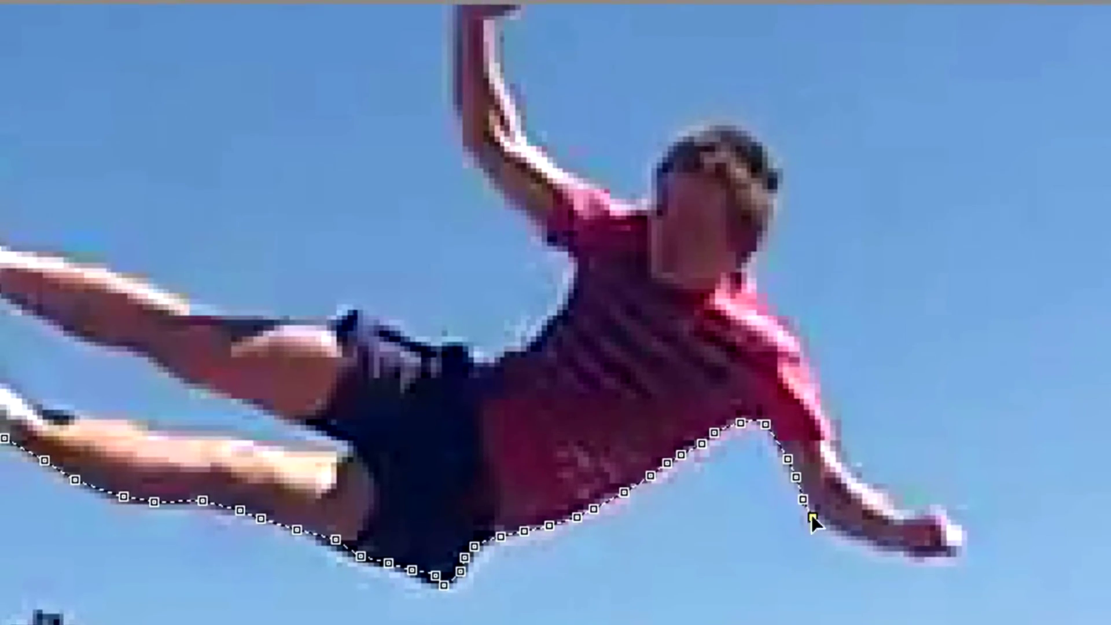
# - Continue the mask outline around the outstretched hand and arm, over the shoulder and head, to the raised arm
pyautogui.click(845, 527)
pyautogui.click(887, 541)
pyautogui.click(956, 562)
pyautogui.click(973, 549)
pyautogui.click(949, 516)
pyautogui.click(896, 504)
pyautogui.click(869, 488)
pyautogui.click(841, 450)
pyautogui.click(828, 415)
pyautogui.click(801, 356)
pyautogui.click(783, 319)
pyautogui.click(756, 295)
pyautogui.click(740, 272)
pyautogui.click(752, 235)
pyautogui.click(766, 193)
pyautogui.click(765, 158)
pyautogui.click(724, 139)
pyautogui.click(679, 142)
pyautogui.click(653, 170)
pyautogui.click(646, 178)
pyautogui.click(643, 211)
pyautogui.click(621, 211)
pyautogui.click(586, 194)
pyautogui.click(549, 171)
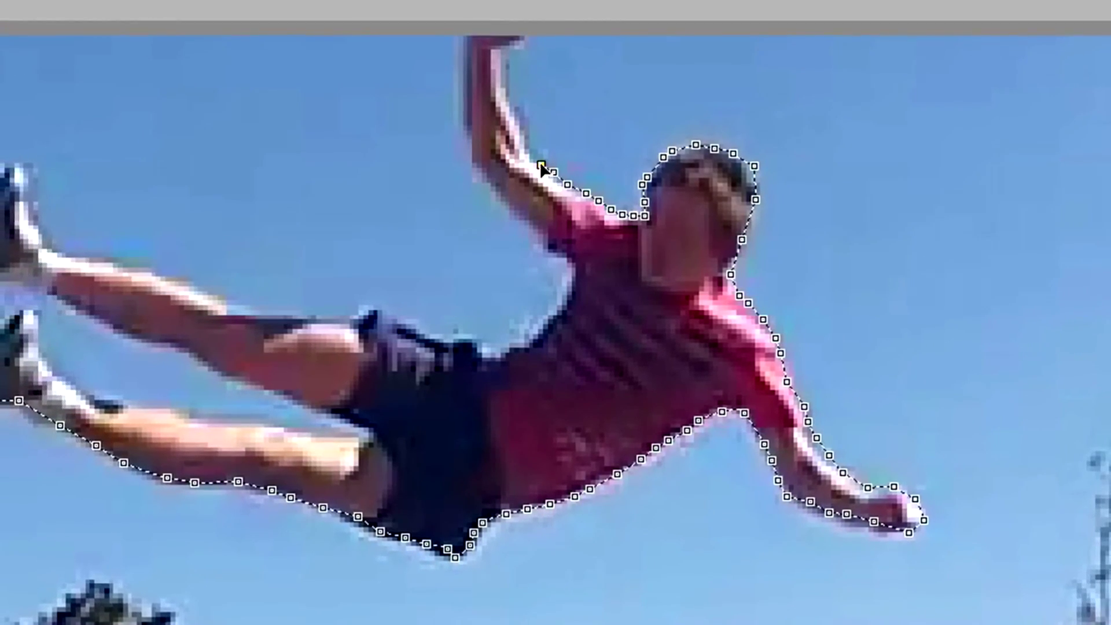
# - Continue the mask outline up the raised arm, around the fist and back down to the shirt sleeve
pyautogui.click(523, 141)
pyautogui.moveTo(523, 116); pyautogui.dragTo(550, 302)
pyautogui.scroll(1, 550, 303)
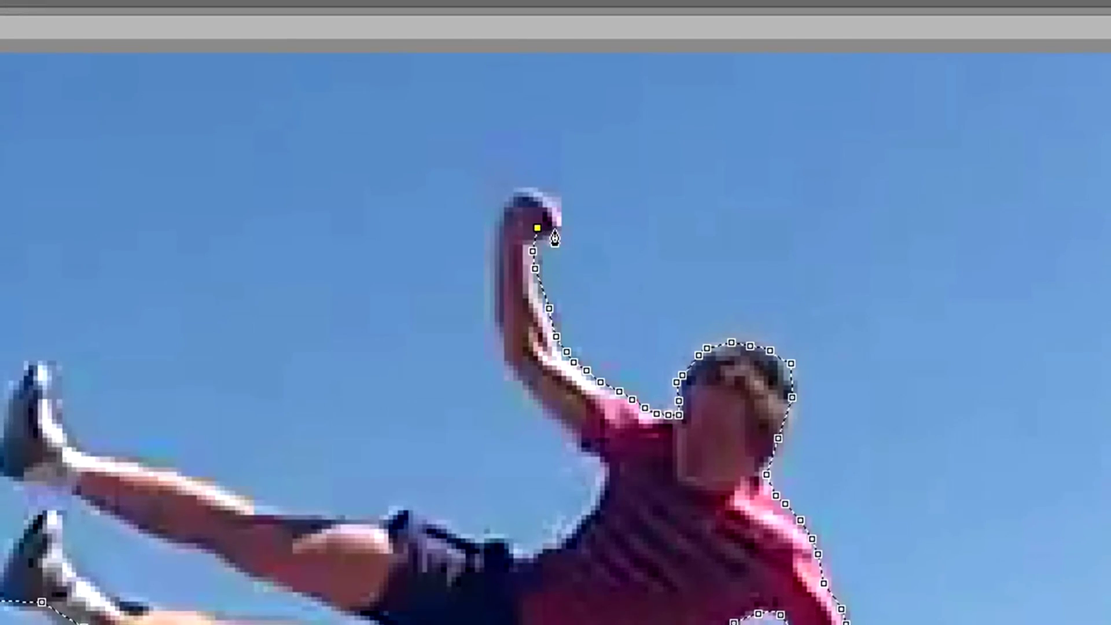
pyautogui.click(509, 197)
pyautogui.click(501, 237)
pyautogui.click(498, 268)
pyautogui.click(499, 311)
pyautogui.click(505, 348)
pyautogui.click(524, 382)
pyautogui.click(547, 405)
pyautogui.click(586, 443)
# - Complete the mask outline around the jumper's shorts, legs and feet, and close the Video Event FX window
pyautogui.moveTo(585, 442)
pyautogui.mouseDown()
pyautogui.moveTo(609, 475)
pyautogui.moveTo(597, 509)
pyautogui.moveTo(539, 548)
pyautogui.moveTo(138, 445)
pyautogui.moveTo(107, 357)
pyautogui.moveTo(69, 402)
pyautogui.moveTo(81, 461)
pyautogui.moveTo(129, 470)
pyautogui.moveTo(364, 570)
pyautogui.moveTo(405, 333)
pyautogui.mouseUp()
pyautogui.click(369, 557)
pyautogui.click(408, 333)
pyautogui.click(427, 338)
pyautogui.click(443, 343)
pyautogui.click(455, 350)
pyautogui.click(462, 361)
pyautogui.click(448, 362)
pyautogui.click(428, 360)
pyautogui.click(409, 354)
pyautogui.click(382, 351)
pyautogui.click(347, 350)
pyautogui.click(318, 344)
pyautogui.click(293, 341)
pyautogui.click(271, 336)
pyautogui.click(249, 333)
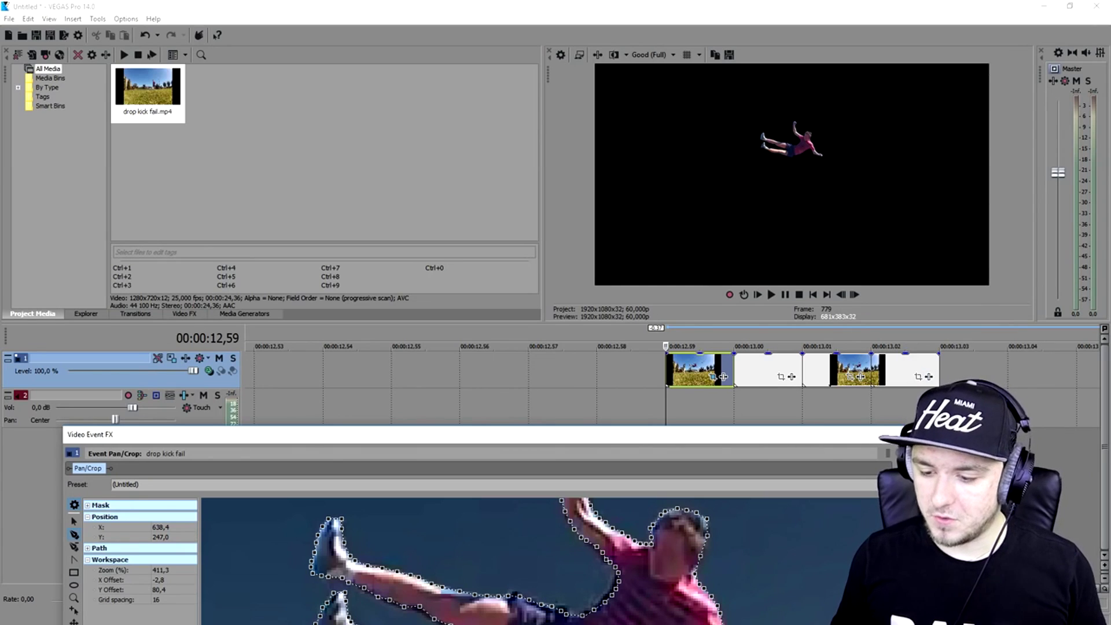
pyautogui.hotkey('alt', 'F4')
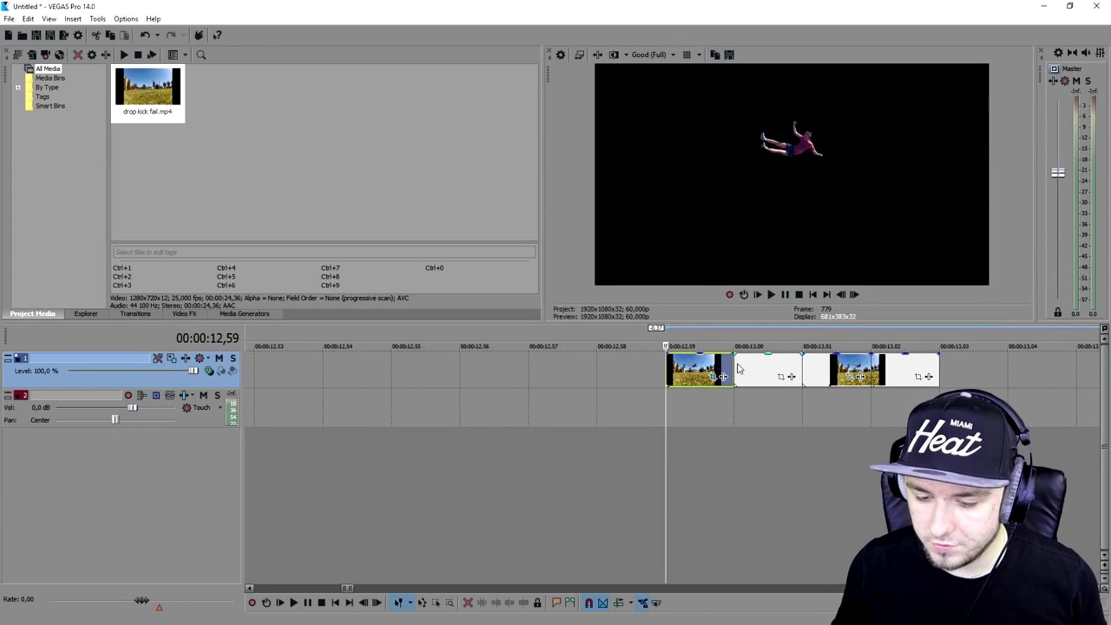
# - Compare the masked first frame with the unmasked ones and preview the three remaining single-frame clips in a loop
pyautogui.click(738, 365)
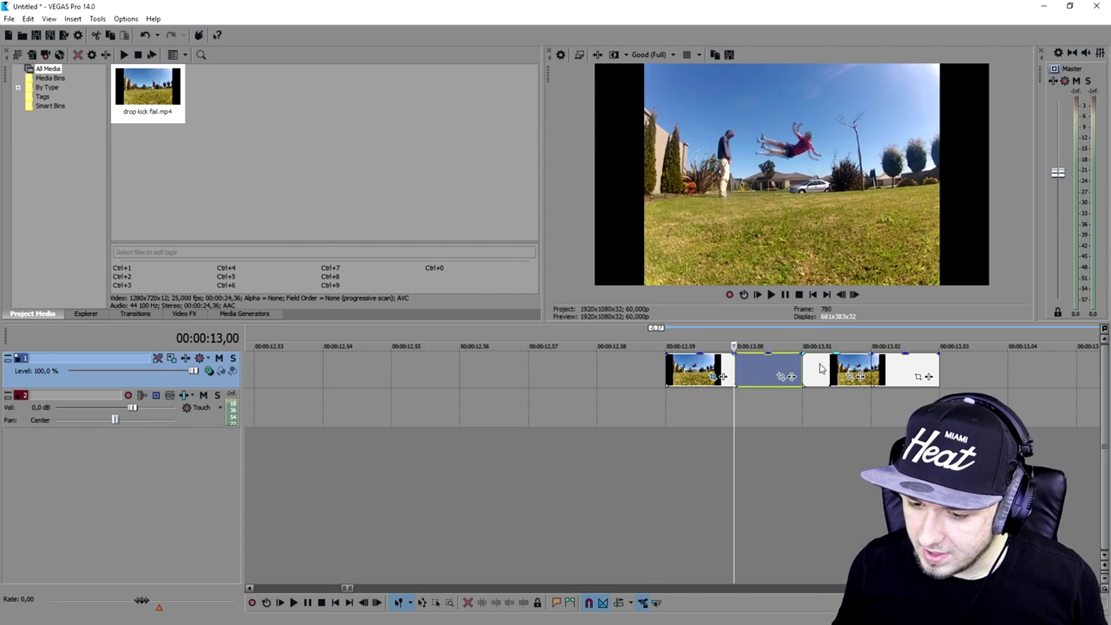
pyautogui.click(666, 365)
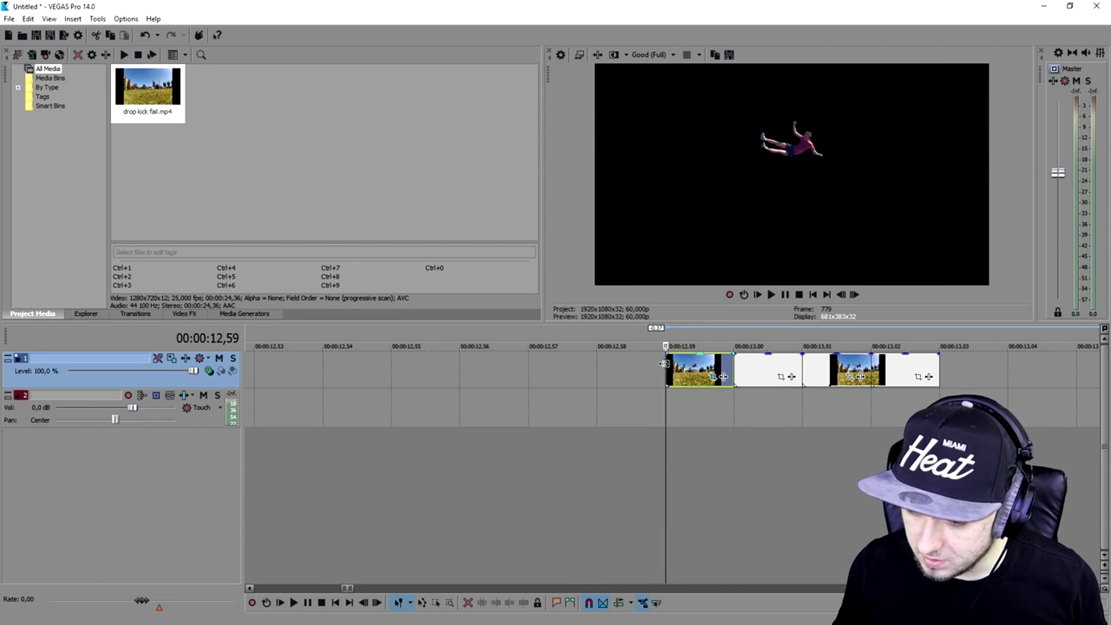
pyautogui.click(859, 294)
pyautogui.click(858, 294)
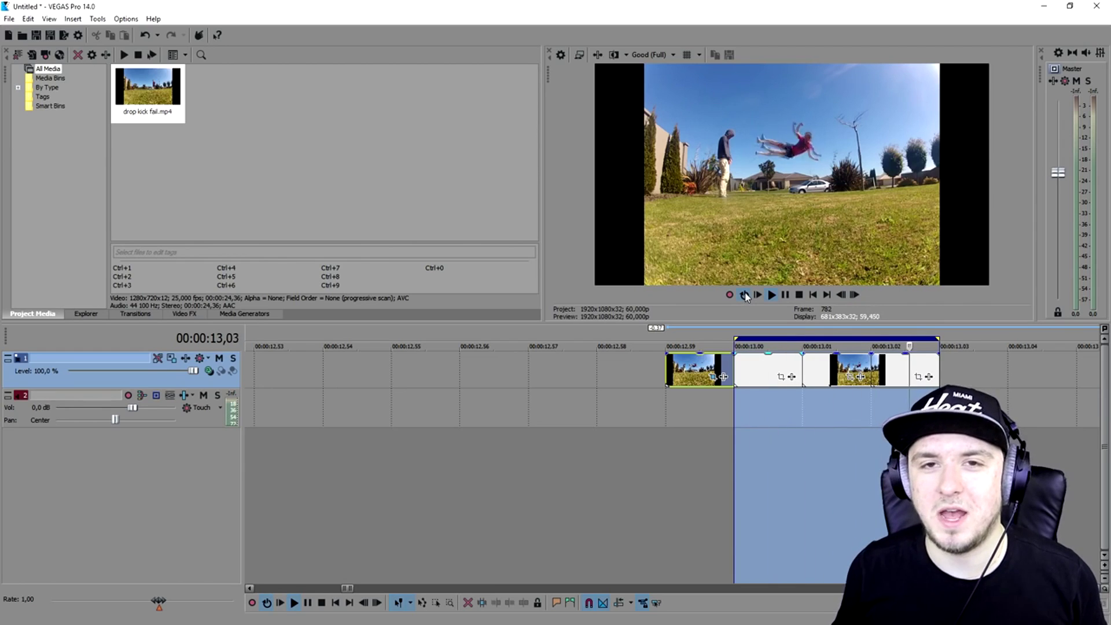
pyautogui.press('space')
# - Start a mask on the second single-frame clip, outlining the underside of the jumper's lower leg and shorts
pyautogui.click(745, 369)
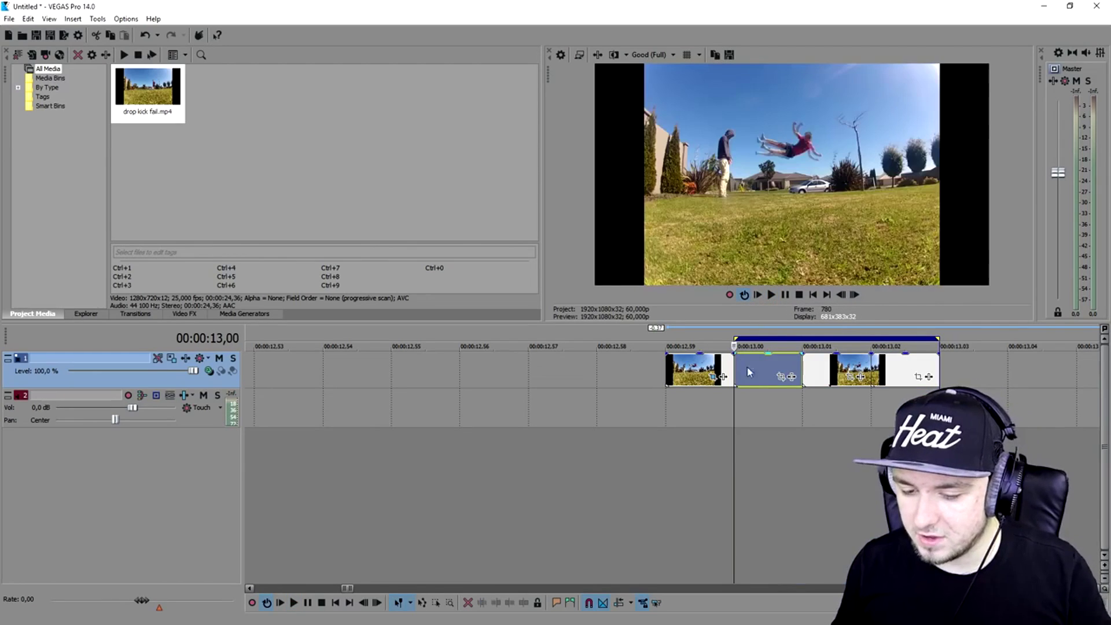
pyautogui.click(781, 377)
pyautogui.scroll(3, 345, 300)
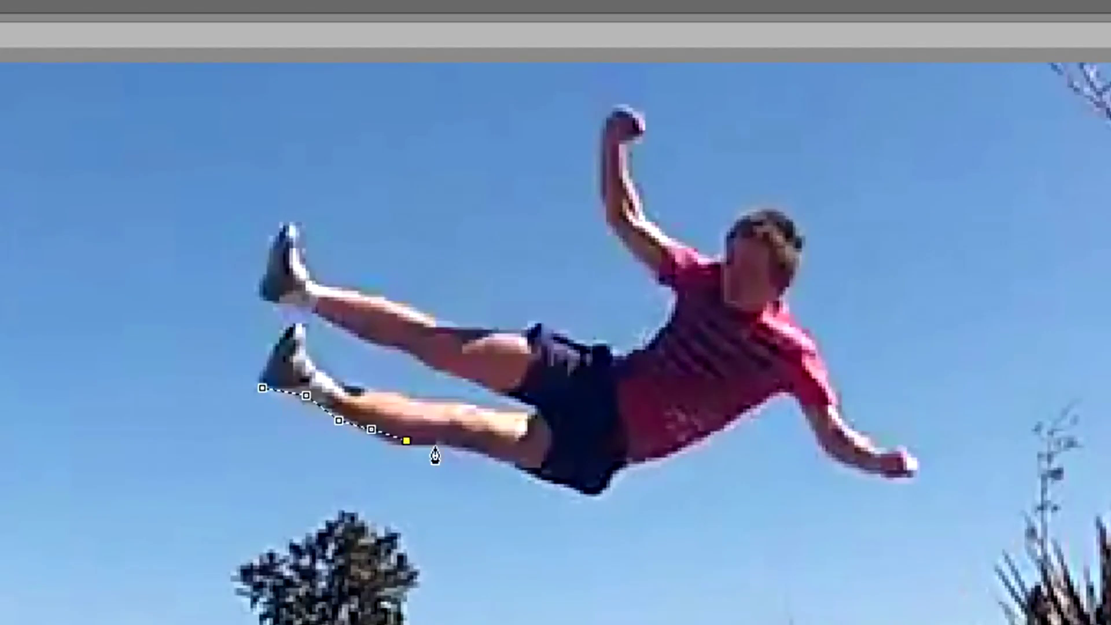
pyautogui.click(445, 449)
pyautogui.click(483, 451)
pyautogui.click(523, 468)
pyautogui.click(547, 478)
pyautogui.click(571, 491)
pyautogui.click(593, 492)
pyautogui.click(603, 487)
pyautogui.click(623, 474)
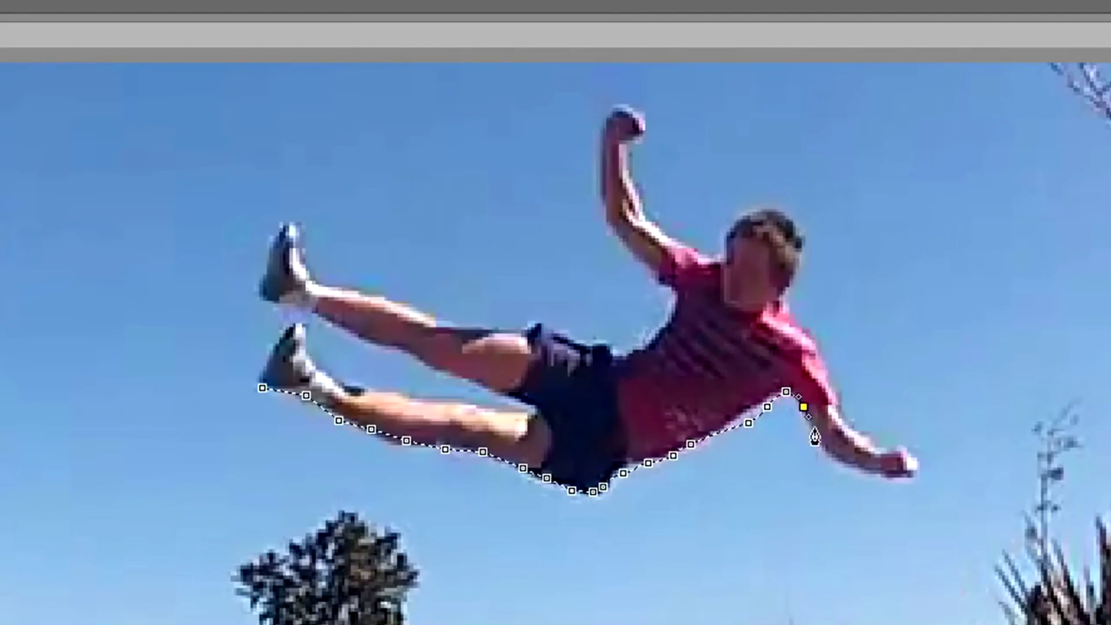
# - Complete the second frame's mask outline around the outstretched arm, head, raised arm and both legs, closing it at the foot
pyautogui.moveTo(852, 428)
pyautogui.mouseDown()
pyautogui.moveTo(784, 297)
pyautogui.moveTo(724, 248)
pyautogui.mouseUp()
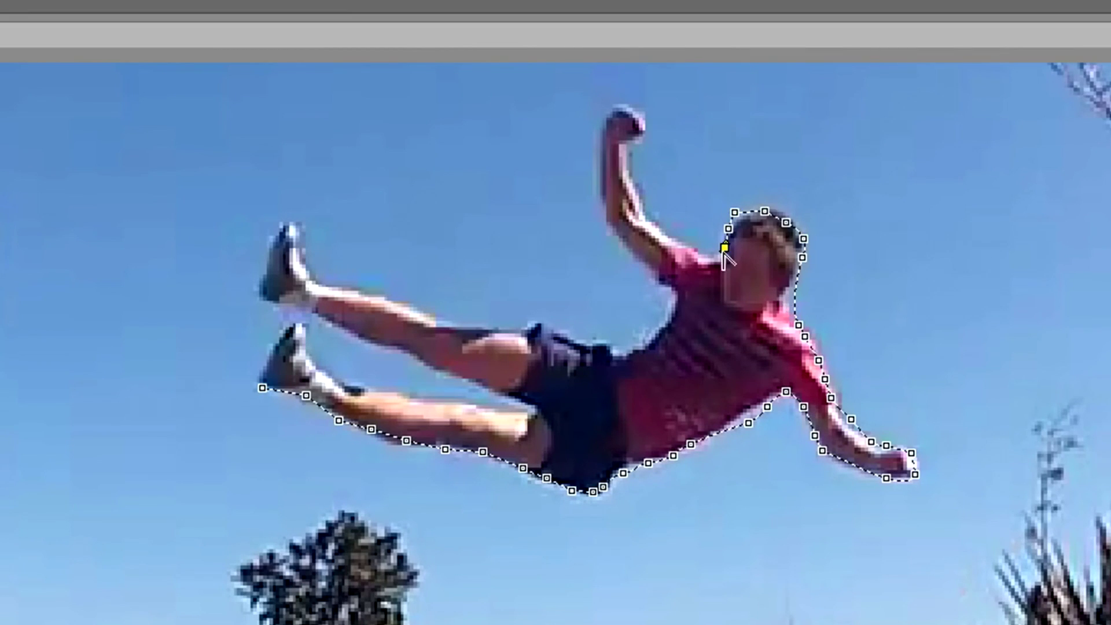
pyautogui.moveTo(635, 139)
pyautogui.mouseDown()
pyautogui.moveTo(597, 138)
pyautogui.moveTo(613, 230)
pyautogui.moveTo(678, 297)
pyautogui.moveTo(643, 345)
pyautogui.moveTo(411, 320)
pyautogui.mouseUp()
pyautogui.moveTo(295, 255); pyautogui.dragTo(371, 328)
pyautogui.moveTo(542, 420)
pyautogui.mouseDown()
pyautogui.moveTo(419, 397)
pyautogui.moveTo(321, 369)
pyautogui.moveTo(267, 346)
pyautogui.mouseUp()
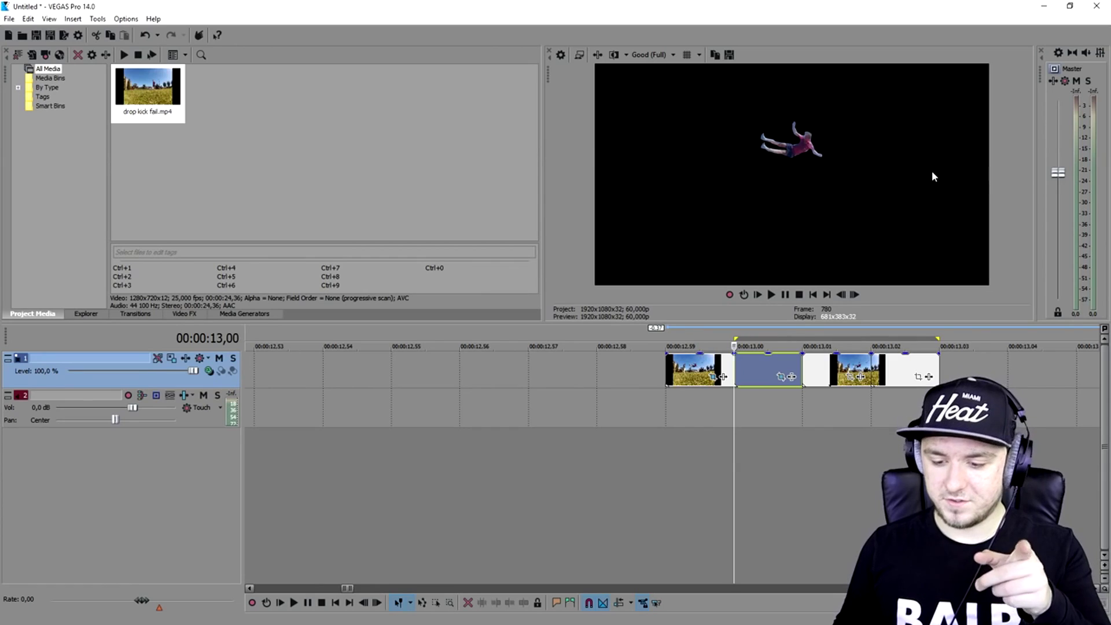
# - Mask the jumper out of the third single-frame clip, tracing around his legs, torso, head and arms
pyautogui.click(822, 371)
pyautogui.scroll(1, 831, 368)
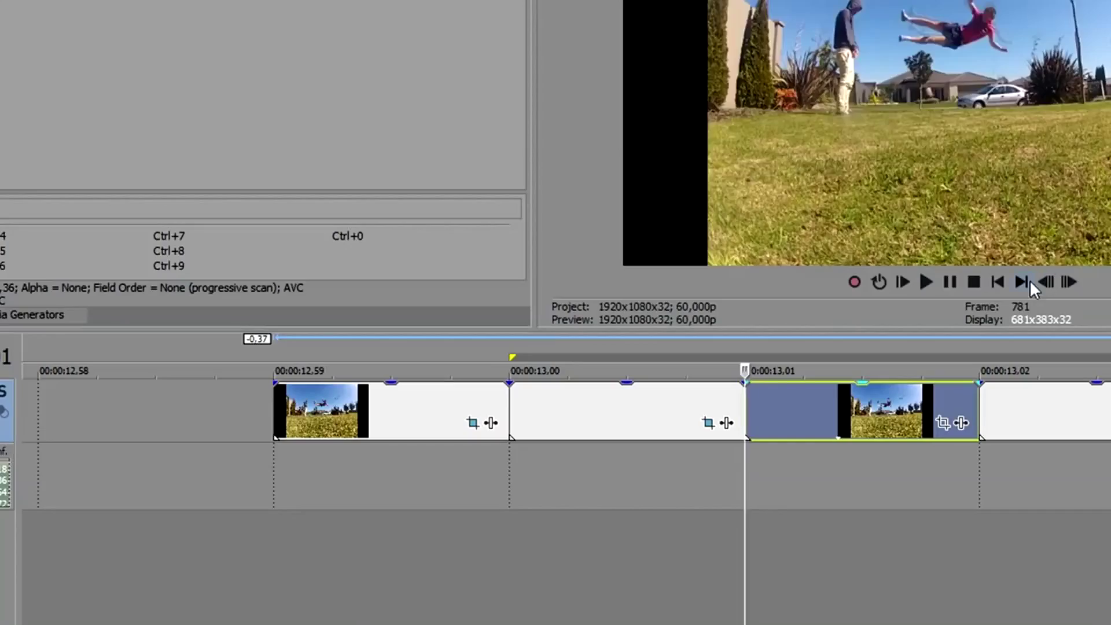
pyautogui.click(1045, 282)
pyautogui.click(1068, 282)
pyautogui.click(1069, 282)
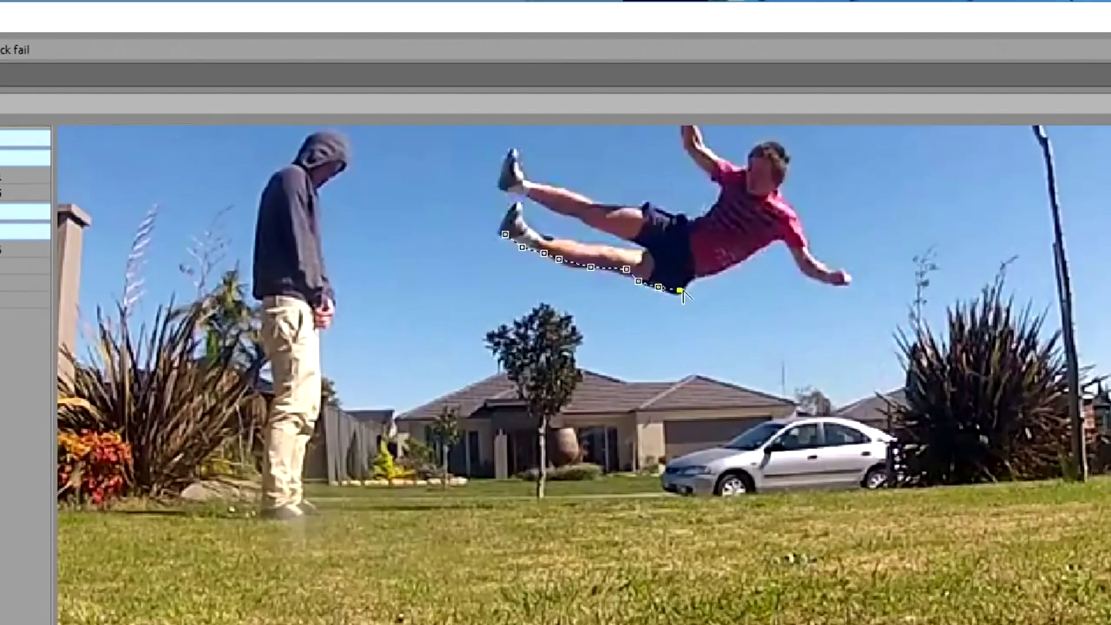
pyautogui.click(741, 168)
pyautogui.scroll(2, 741, 168)
pyautogui.click(777, 402)
pyautogui.click(744, 394)
pyautogui.click(733, 377)
pyautogui.click(728, 362)
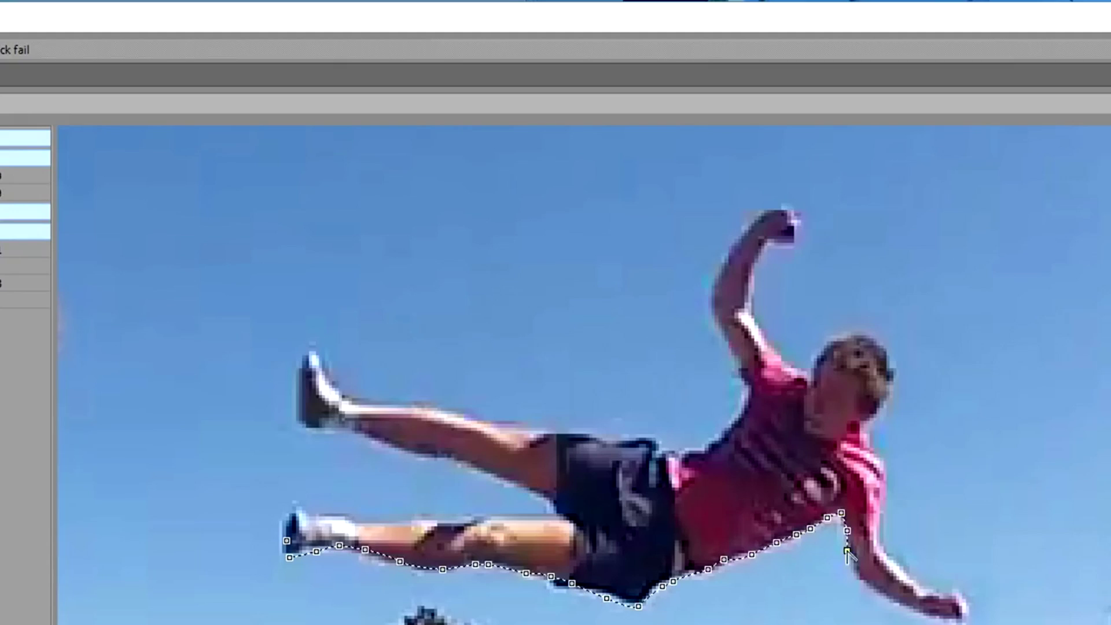
# - Try to outline the jumper in the fourth single-frame clip, from the torso around the arms and head to the legs
pyautogui.hotkey('ctrl', 'z')
pyautogui.hotkey('ctrl', 'z')
pyautogui.click(877, 451)
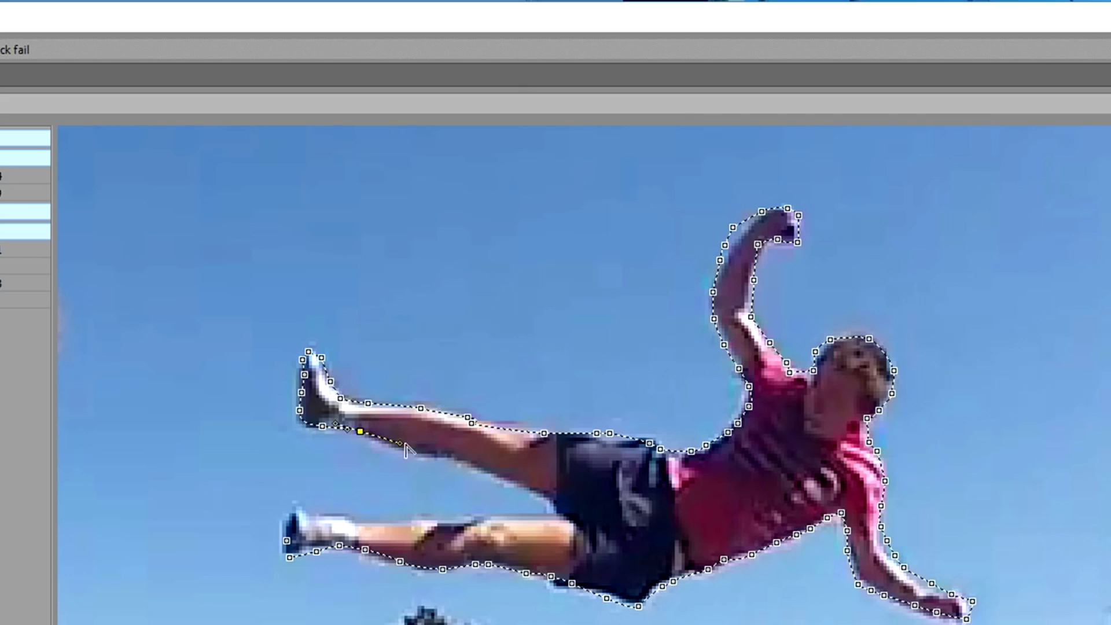
pyautogui.click(298, 511)
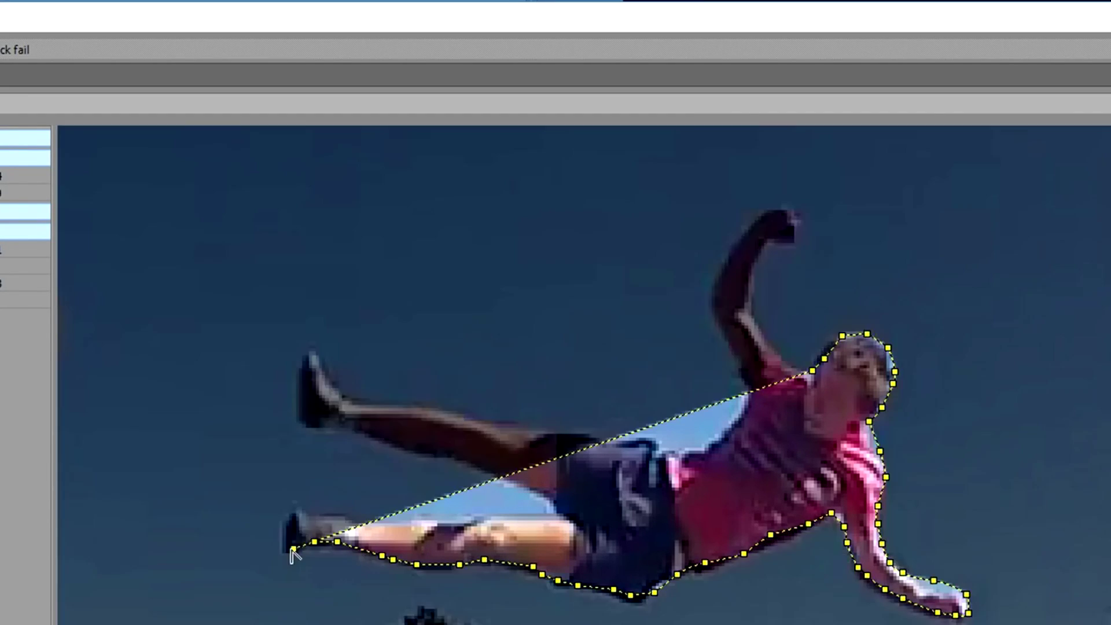
# - Redraw the fourth frame's mask outline around the raised arm, waist and legs and close it at the lower foot
pyautogui.click(752, 288)
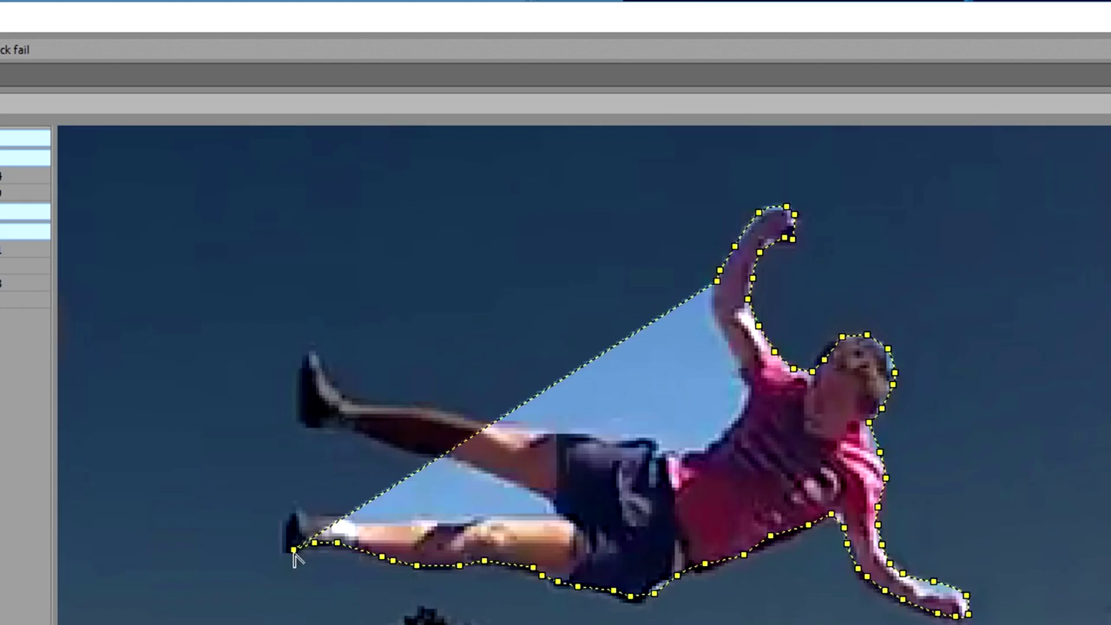
pyautogui.click(752, 384)
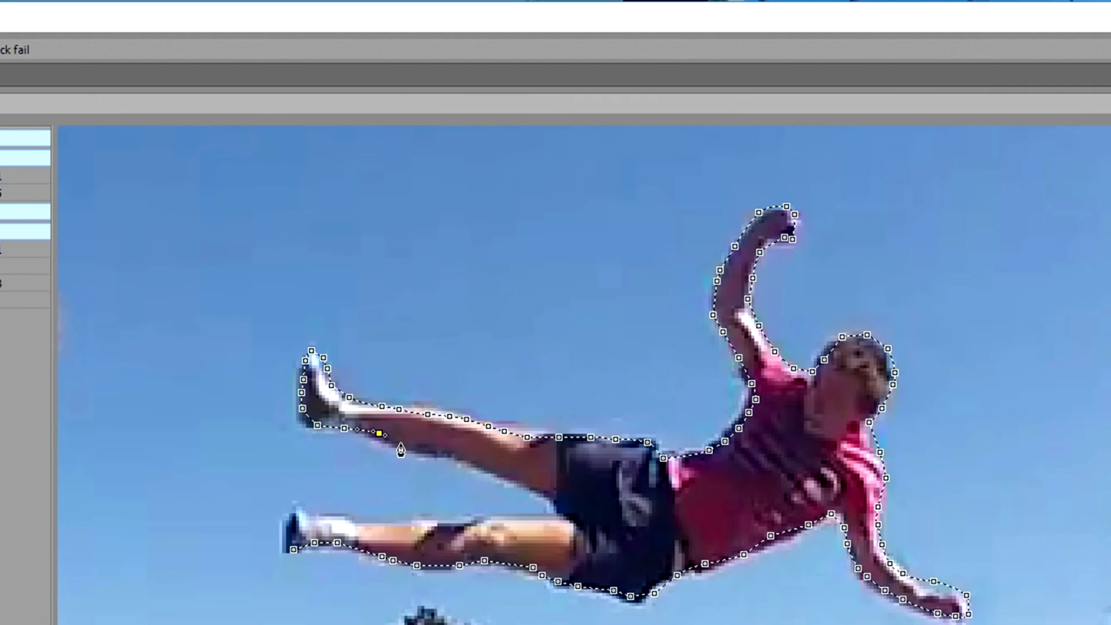
pyautogui.click(295, 516)
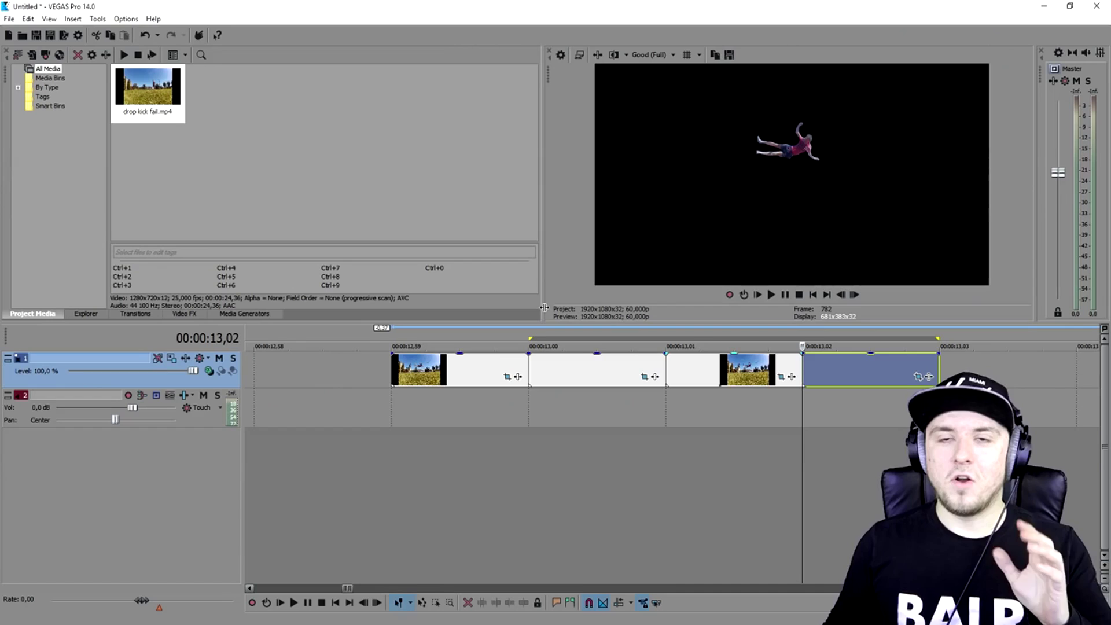
# - Set the loop region to span the four masked single-frame clips
pyautogui.click(394, 357)
pyautogui.scroll(-1, 459, 353)
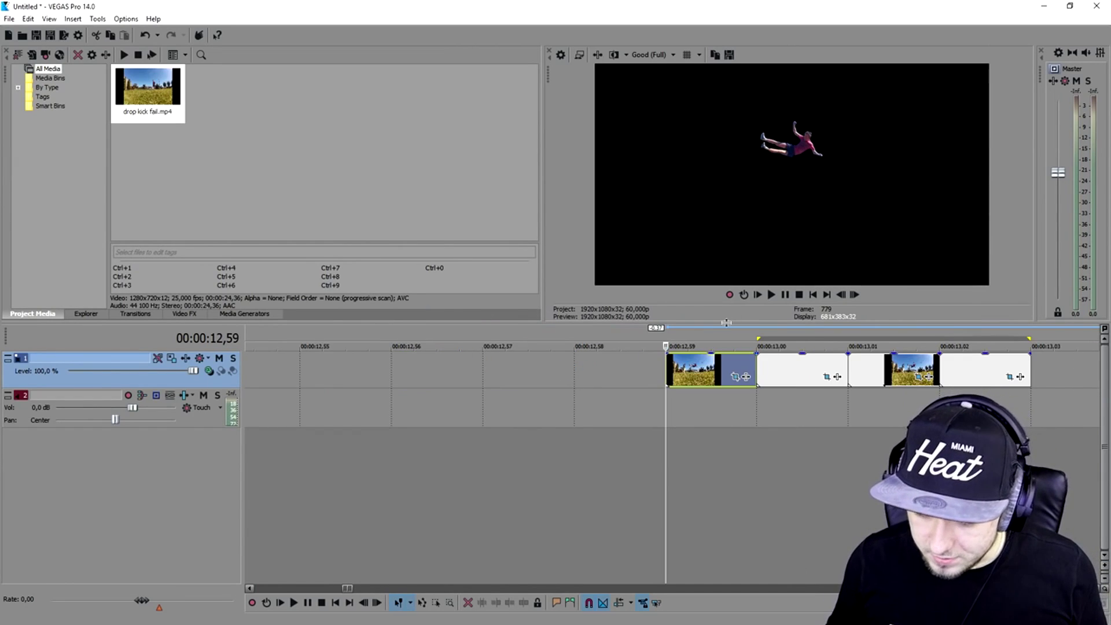
pyautogui.moveTo(665, 337); pyautogui.dragTo(1031, 338)
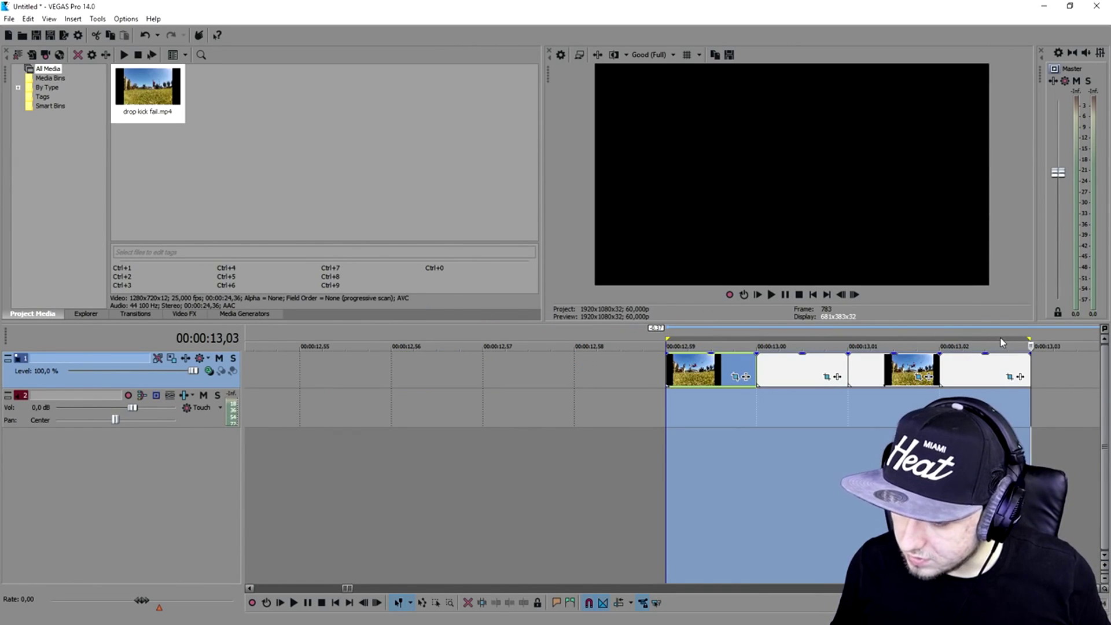
# - Copy all four masked clips and undo the trial paste at their end
pyautogui.scroll(-2, 809, 344)
pyautogui.click(656, 368)
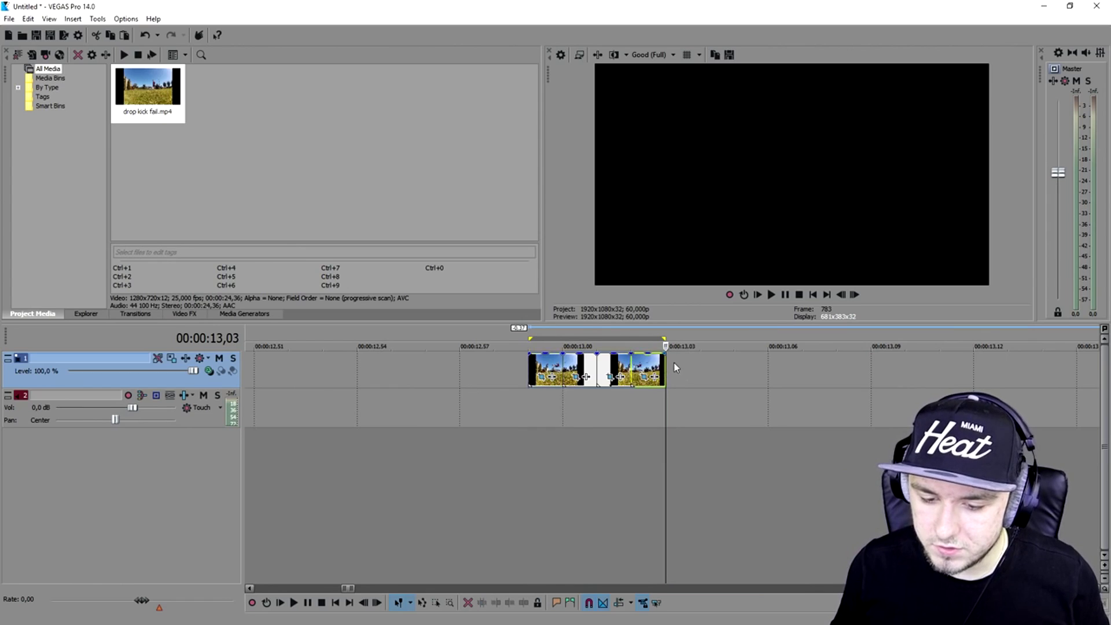
pyautogui.scroll(-5, 683, 368)
pyautogui.moveTo(832, 371); pyautogui.dragTo(919, 371)
pyautogui.scroll(-3, 984, 371)
pyautogui.scroll(6, 752, 370)
pyautogui.hotkey('ctrl', 'v')
pyautogui.hotkey('ctrl', 'v')
pyautogui.hotkey('ctrl', 'z')
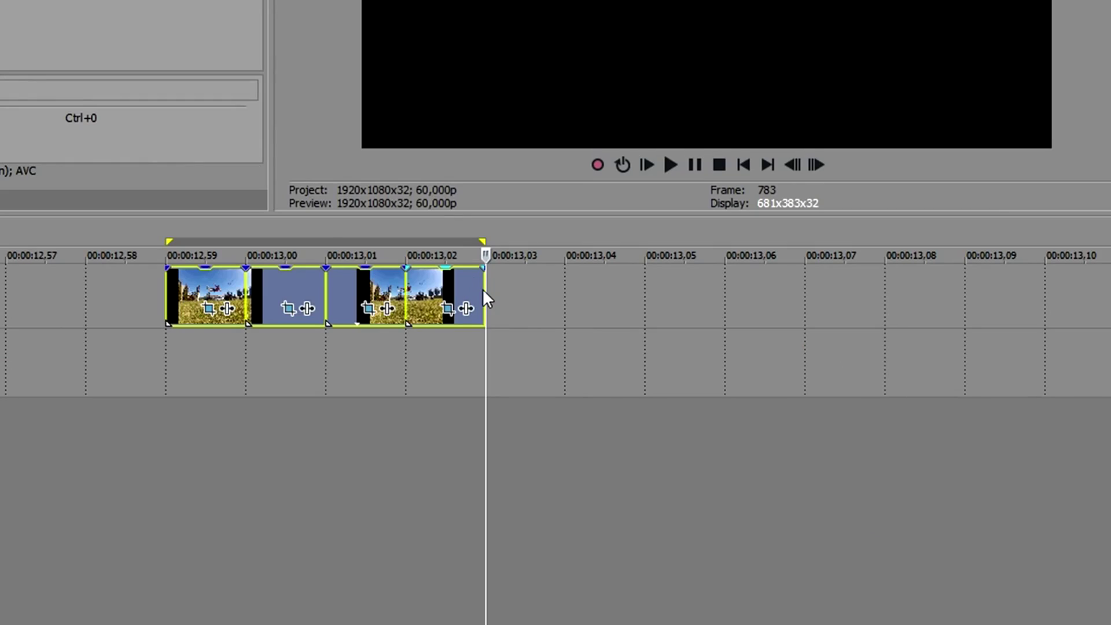
# - Paste the four-clip sequence repeatedly, end to end, directly after the original masked clips
pyautogui.scroll(-2, 566, 312)
pyautogui.hotkey('ctrl', 'v')
pyautogui.hotkey('ctrl', 'v')
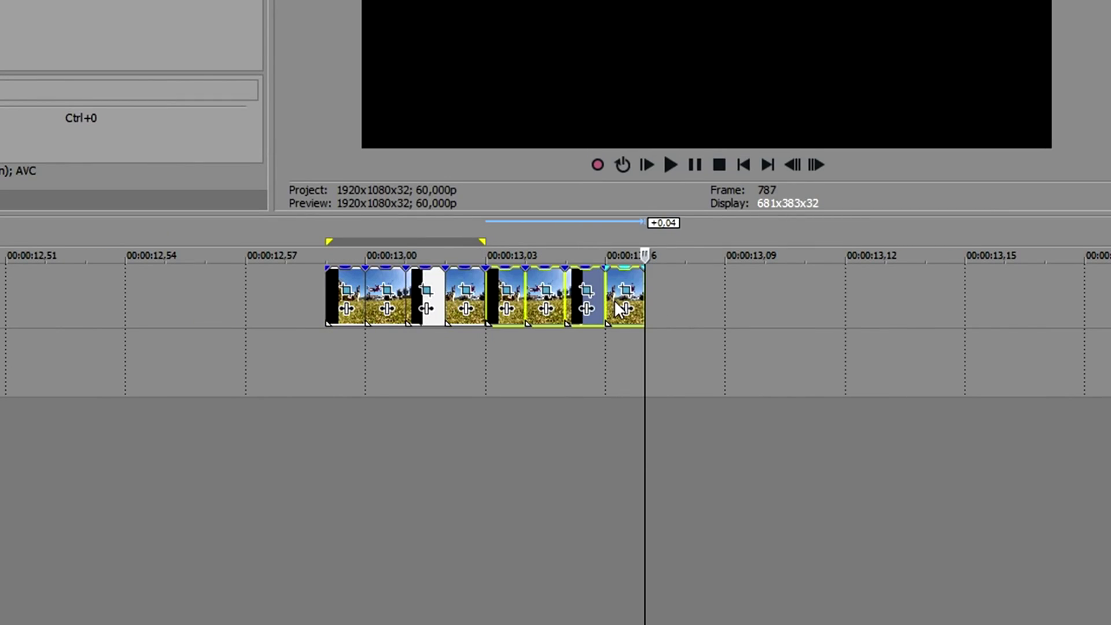
pyautogui.scroll(-3, 644, 295)
pyautogui.hotkey('ctrl', 'v')
pyautogui.hotkey('ctrl', 'v')
pyautogui.hotkey('ctrl', 'v')
pyautogui.hotkey('ctrl', 'v')
pyautogui.hotkey('ctrl', 'v')
pyautogui.hotkey('ctrl', 'v')
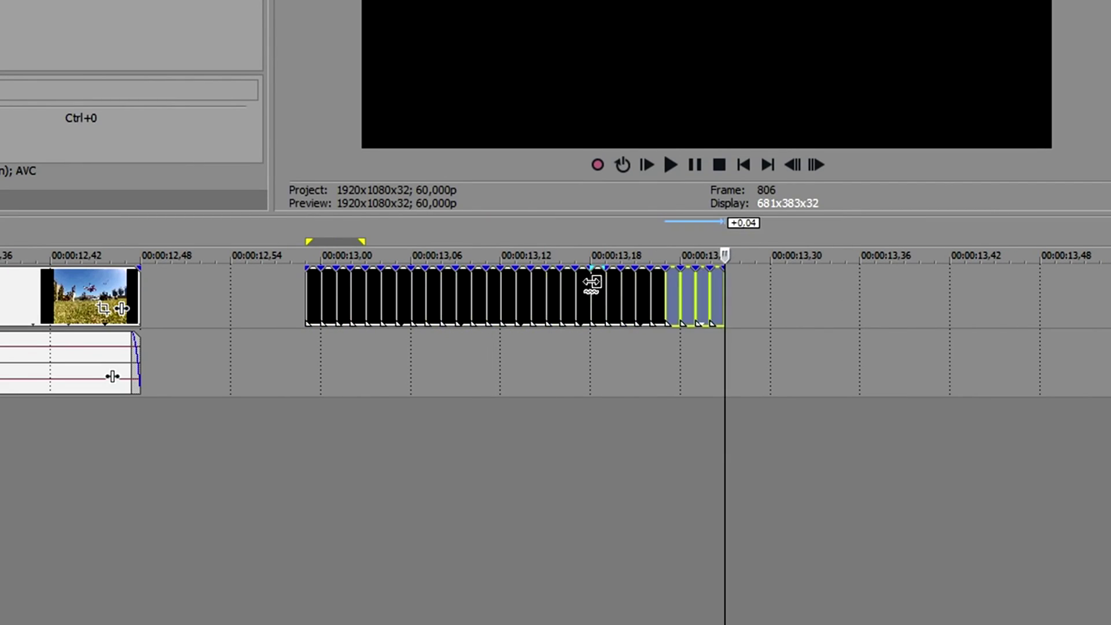
# - Set the loop region over the whole repeated sequence and preview the masked jumper in it
pyautogui.moveTo(300, 235); pyautogui.dragTo(846, 225)
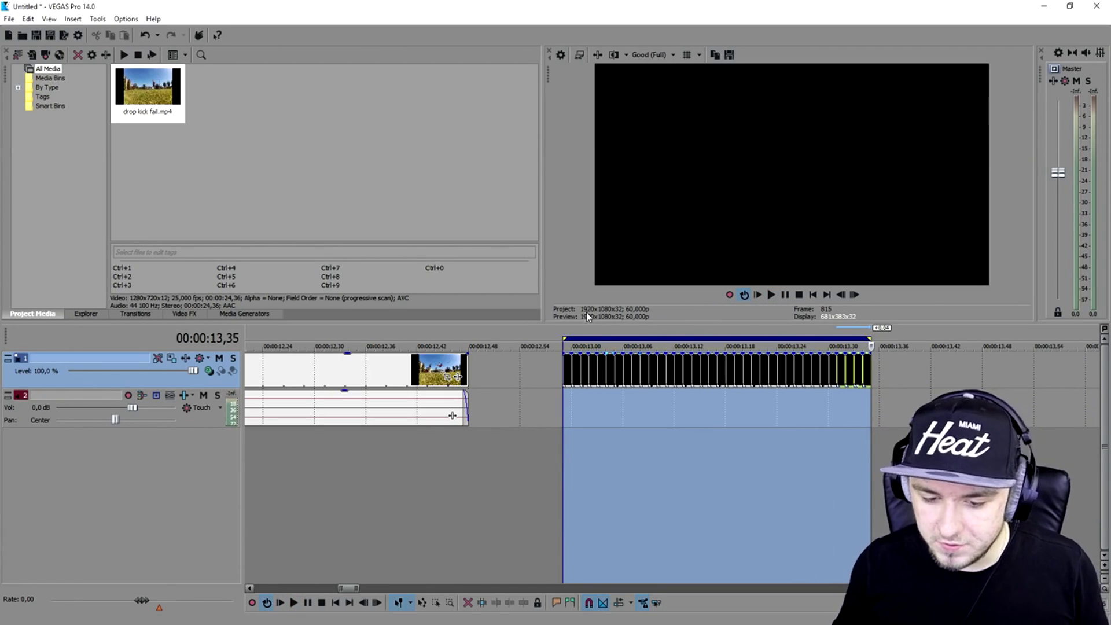
pyautogui.click(588, 491)
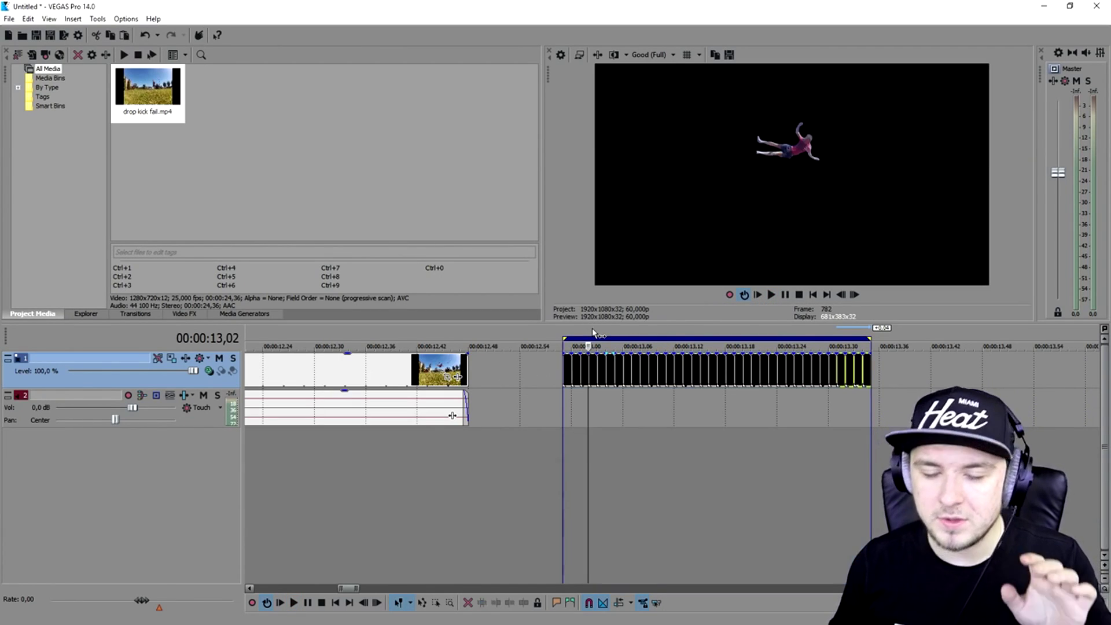
# - Add a green Solid Color event to the timeline after the masked clips, undoing the stray event move
pyautogui.click(230, 315)
pyautogui.click(76, 133)
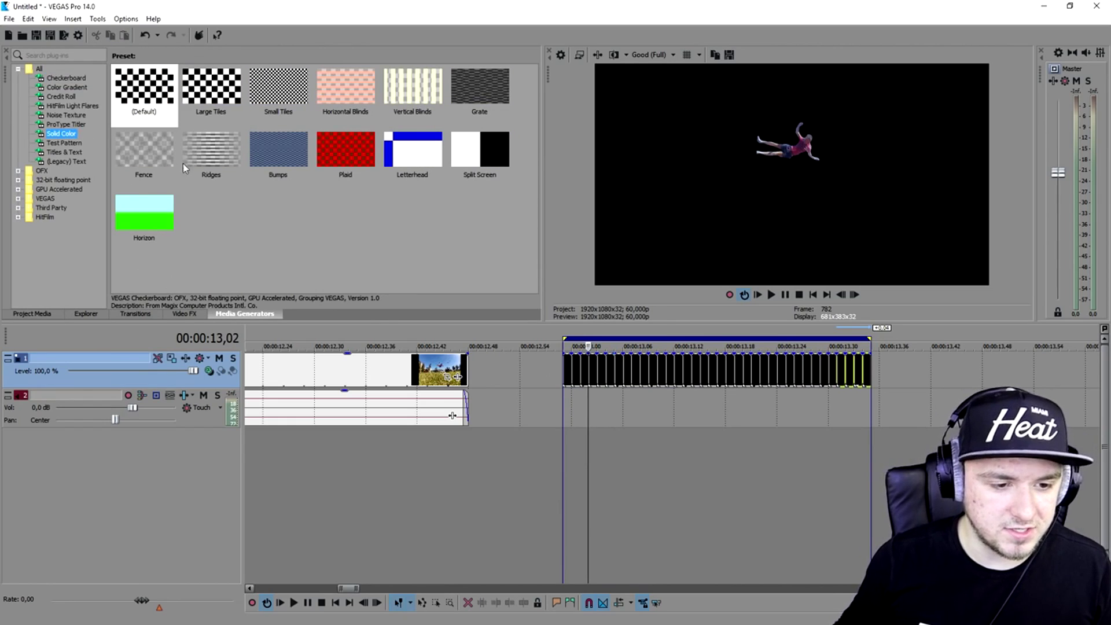
pyautogui.moveTo(358, 100); pyautogui.dragTo(570, 373)
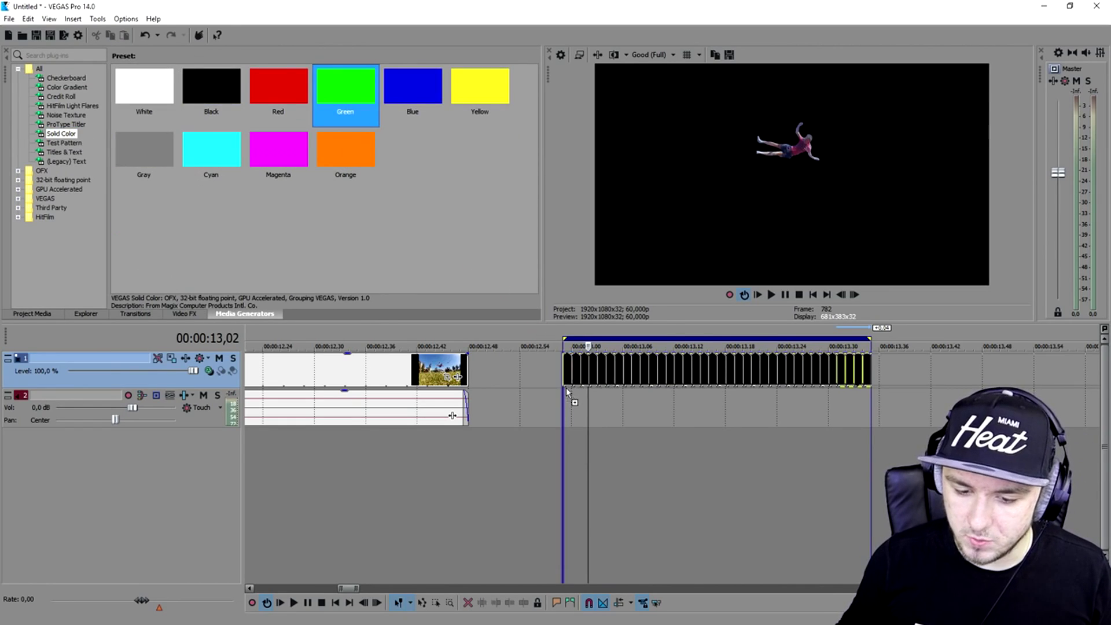
pyautogui.click(902, 395)
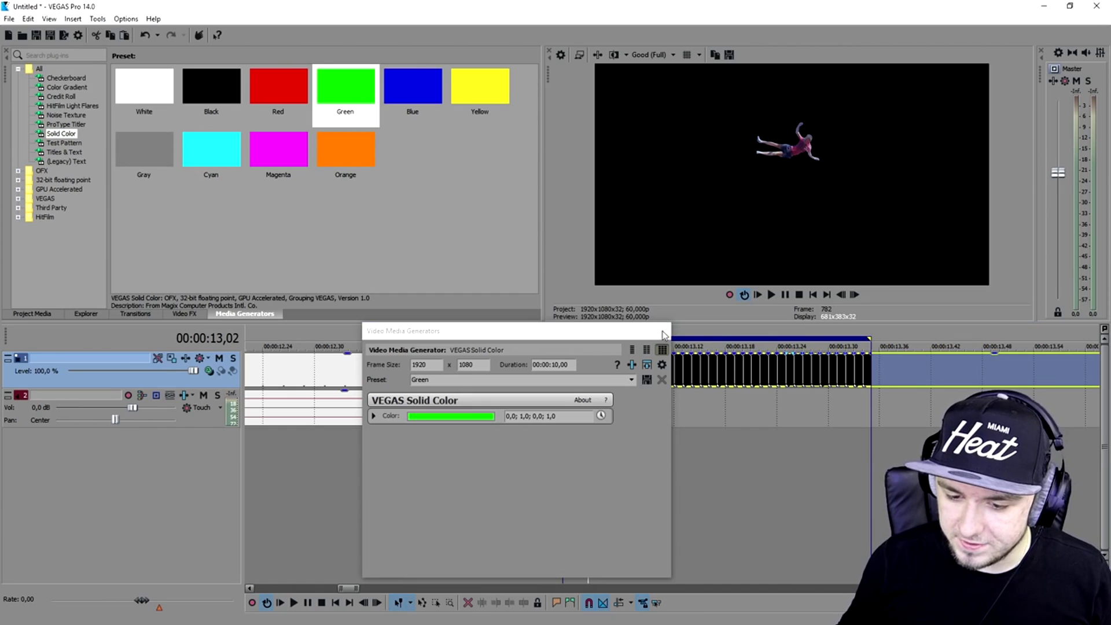
pyautogui.click(663, 335)
pyautogui.moveTo(886, 379); pyautogui.dragTo(892, 394)
pyautogui.hotkey('ctrl', 'z')
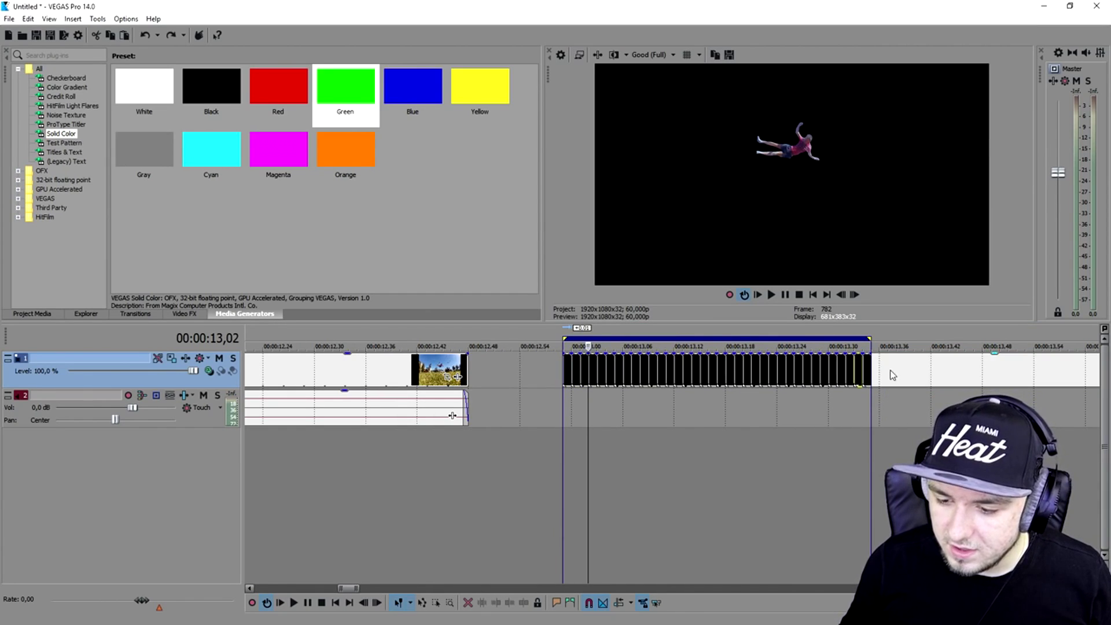
# - Insert a new video track and place it directly beneath the track with the masked clips
pyautogui.click(512, 374)
pyautogui.rightClick(536, 366)
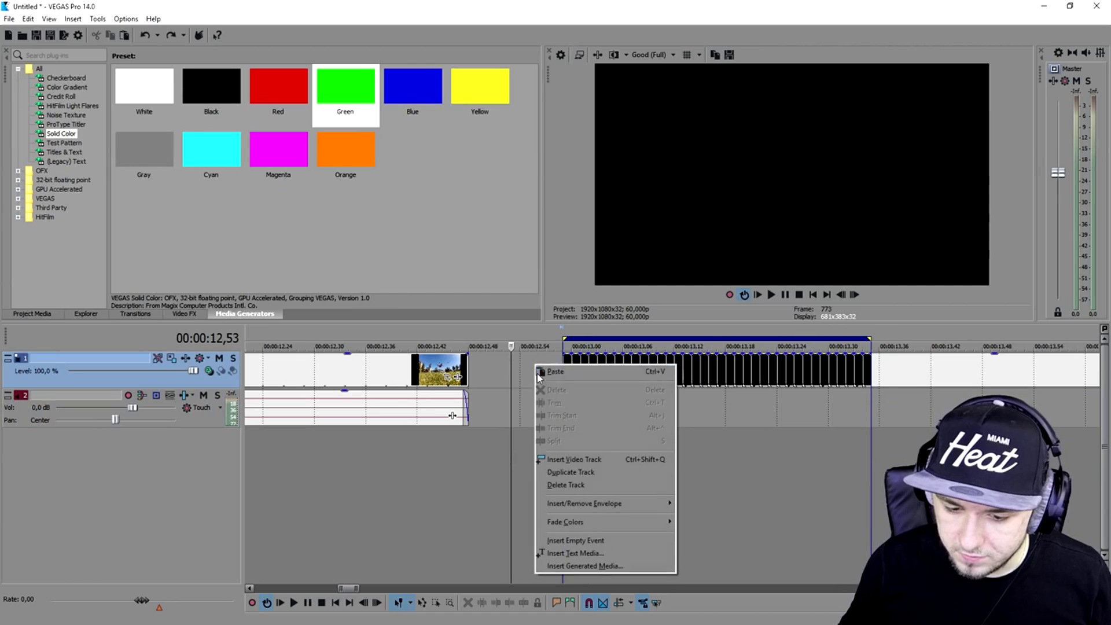
pyautogui.click(599, 461)
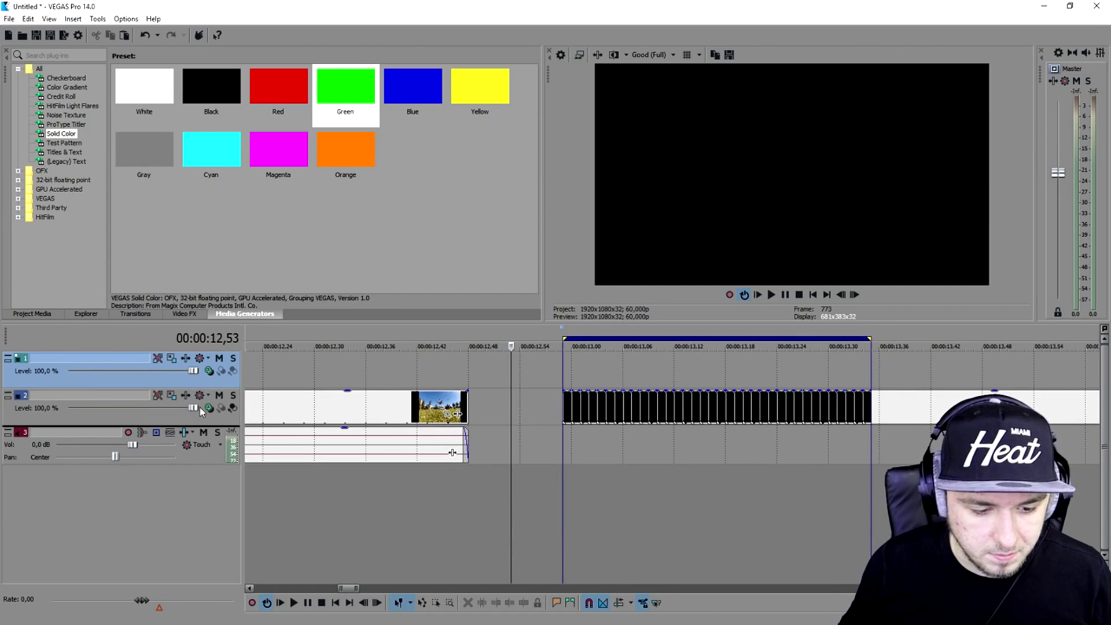
pyautogui.moveTo(200, 411); pyautogui.dragTo(202, 418)
# - Move the green event to the lower video track, align it with the first masked clip and shorten it to the sequence
pyautogui.moveTo(910, 376); pyautogui.dragTo(892, 409)
pyautogui.moveTo(612, 409); pyautogui.dragTo(630, 408)
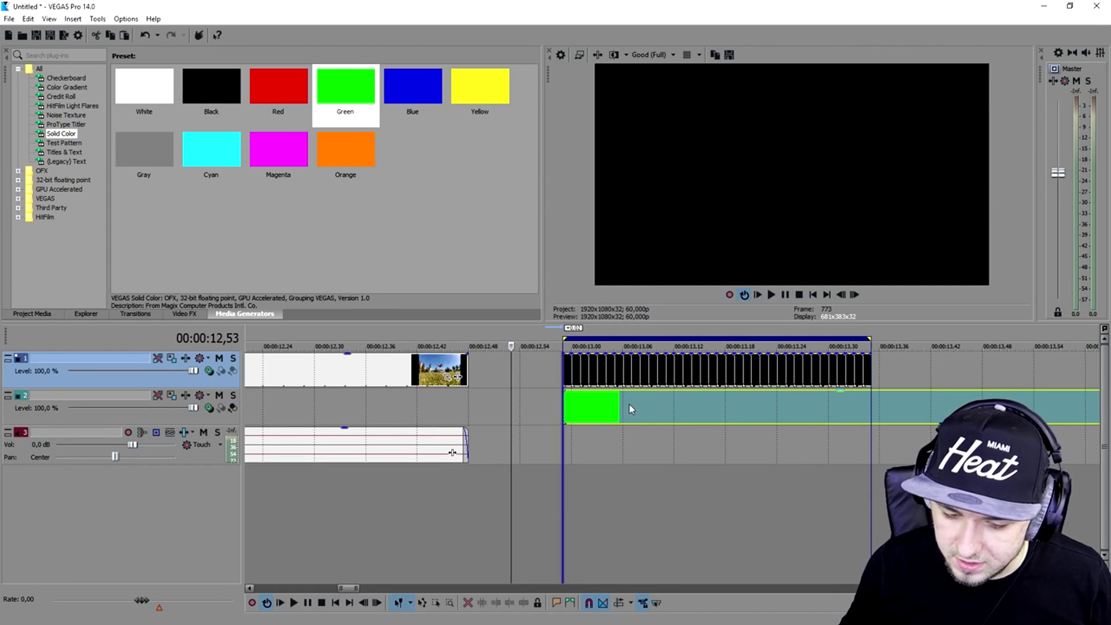
pyautogui.click(860, 402)
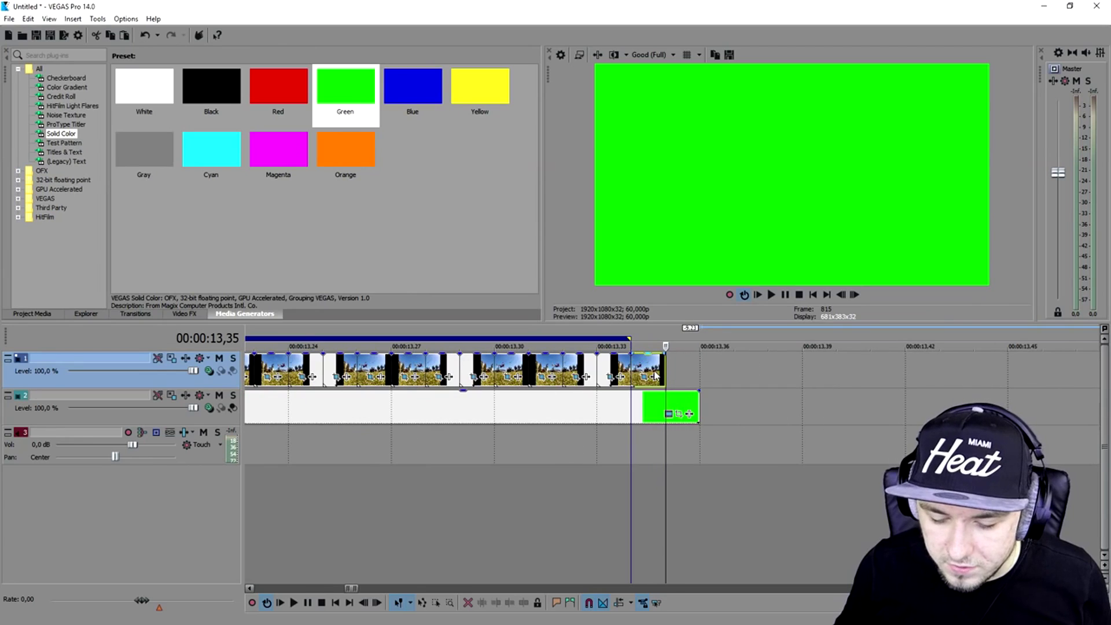
# - Set the loop region from 00:00:12,59 to the end of the last masked clip
pyautogui.moveTo(632, 373); pyautogui.dragTo(461, 336)
pyautogui.scroll(-5, 663, 342)
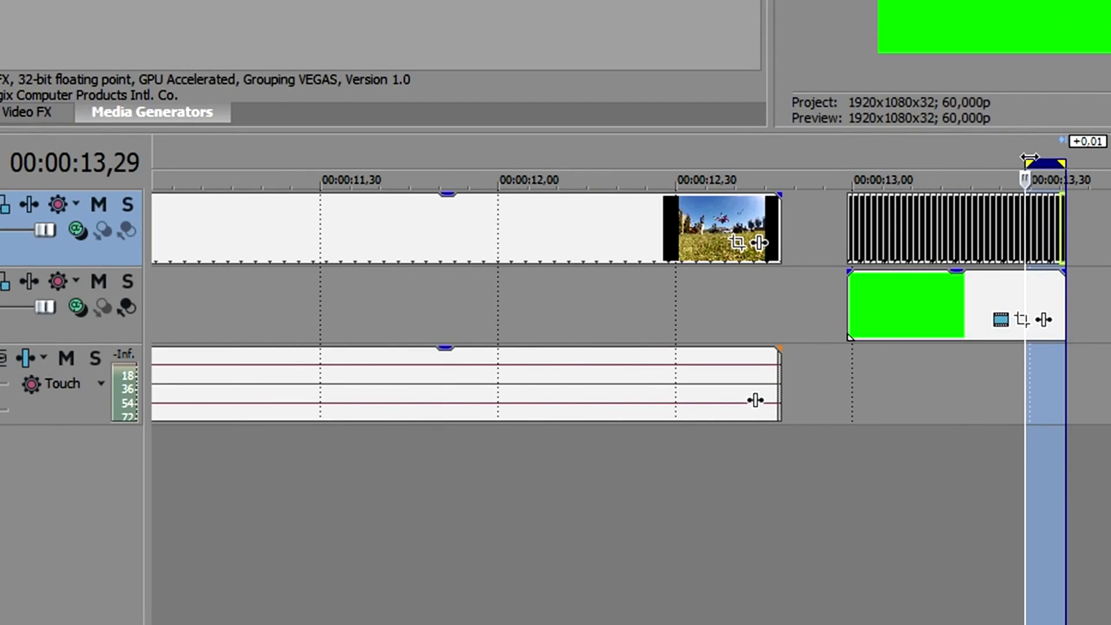
pyautogui.moveTo(1030, 157); pyautogui.dragTo(849, 157)
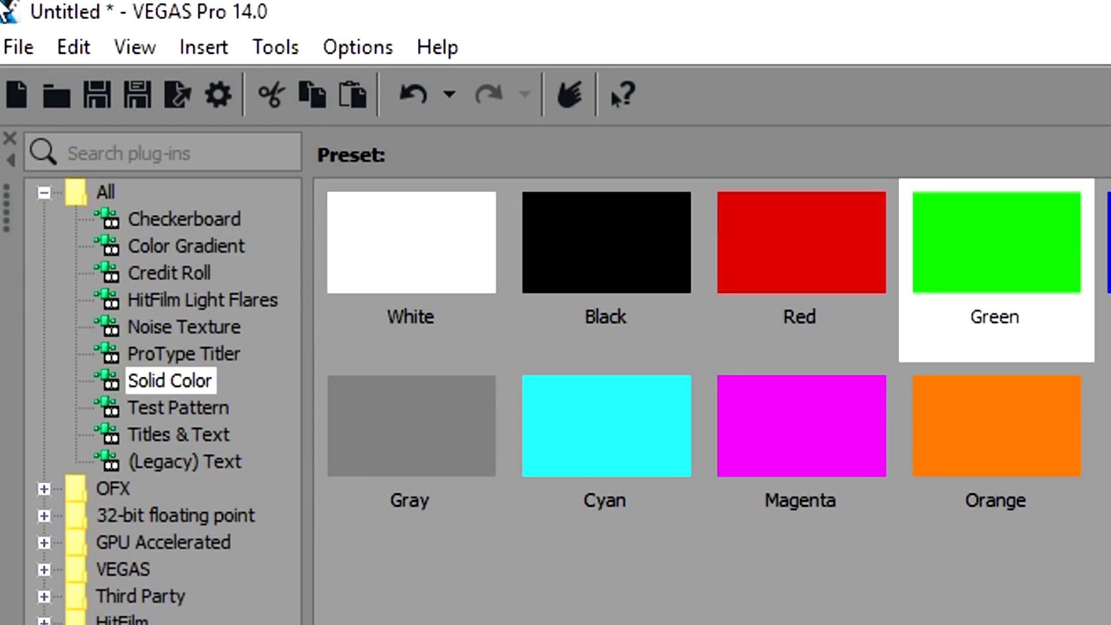
# - Render the loop region as "Part 1" with the MainConcept AVC/AAC Internet HD 720p template
pyautogui.click(21, 45)
pyautogui.click(179, 302)
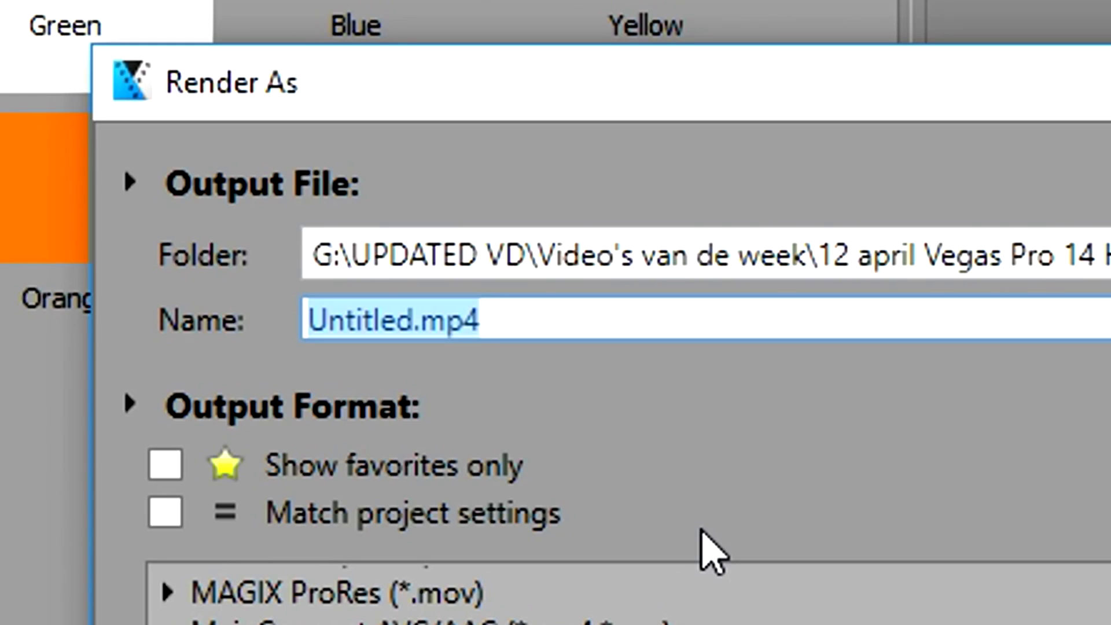
pyautogui.write('Part 1')
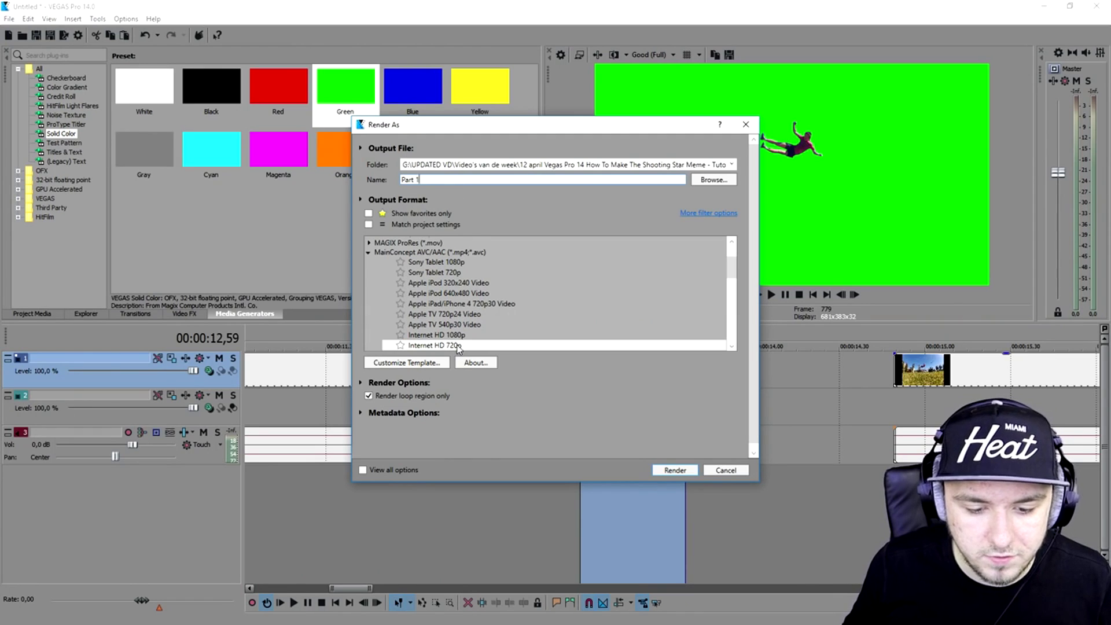
pyautogui.click(458, 346)
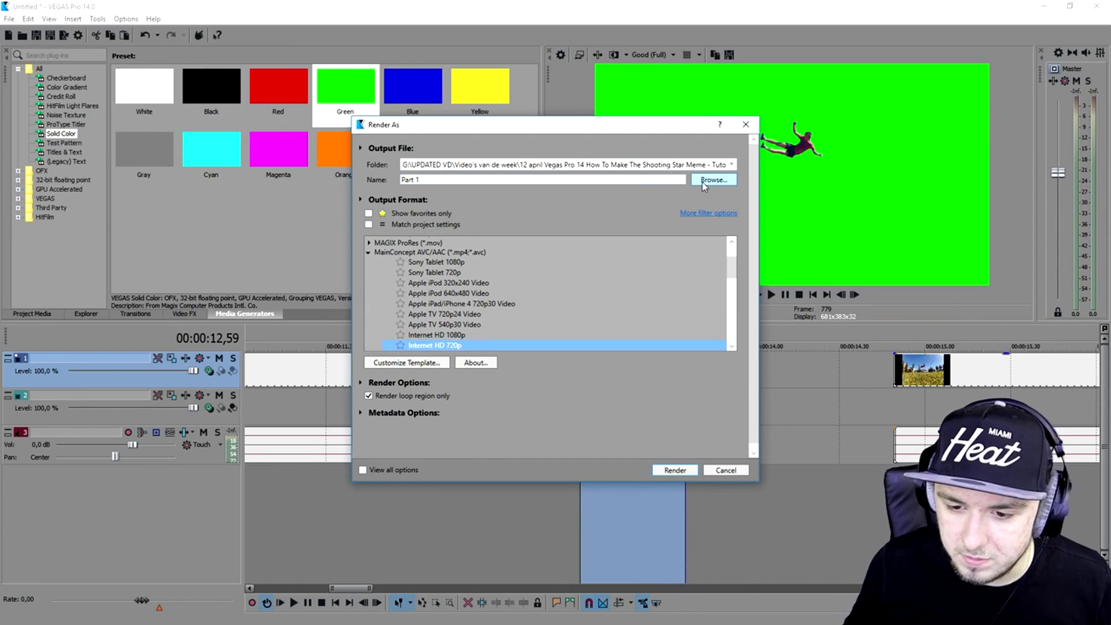
pyautogui.click(673, 471)
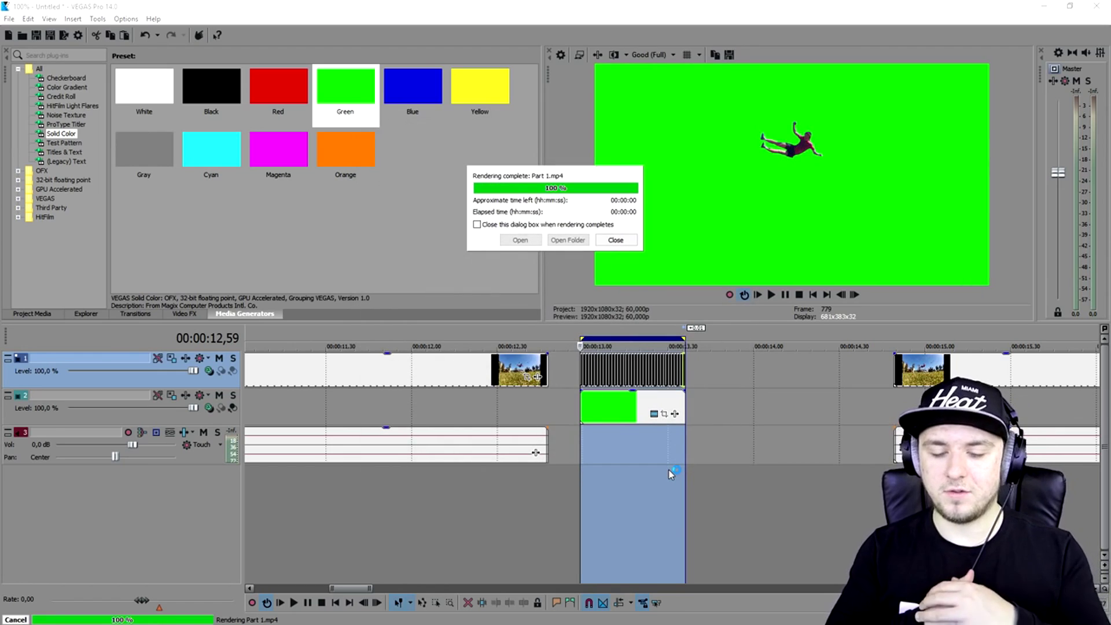
# - Dismiss the finished render dialog and delete the masked frame clips together with the green event beneath them
pyautogui.click(614, 240)
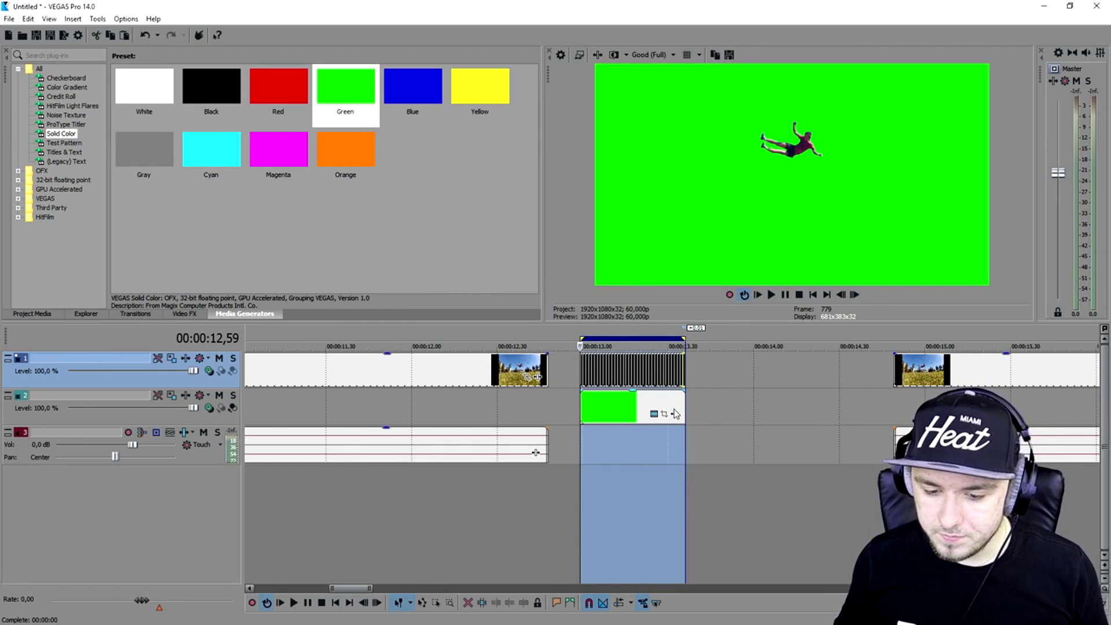
pyautogui.moveTo(696, 336)
pyautogui.mouseDown()
pyautogui.moveTo(584, 353)
pyautogui.moveTo(594, 373)
pyautogui.mouseUp()
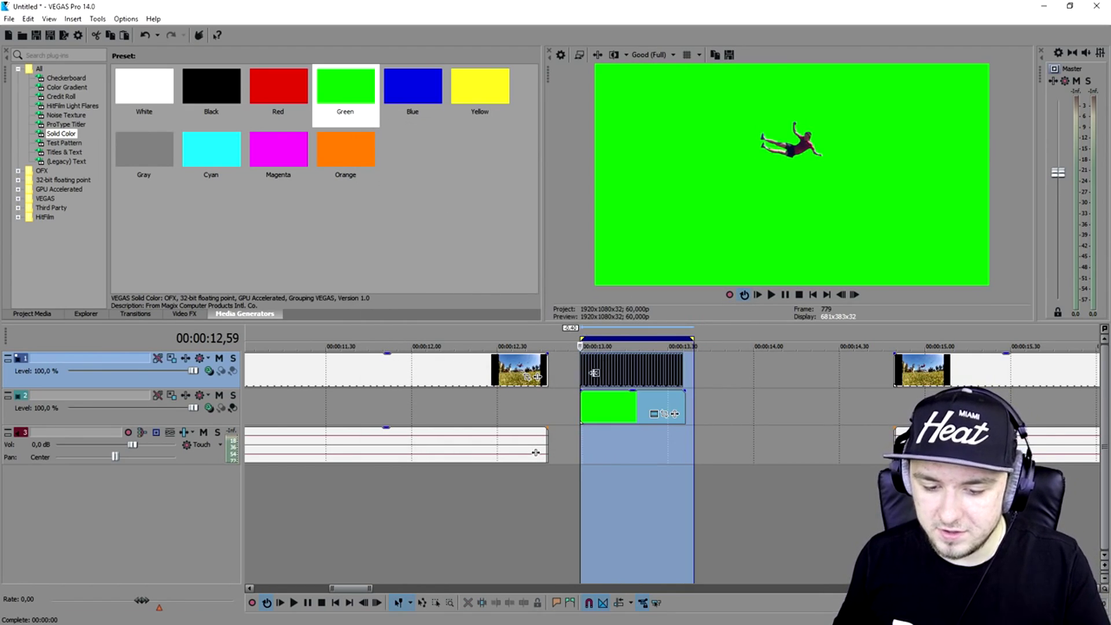
pyautogui.press('Delete')
pyautogui.click(567, 366)
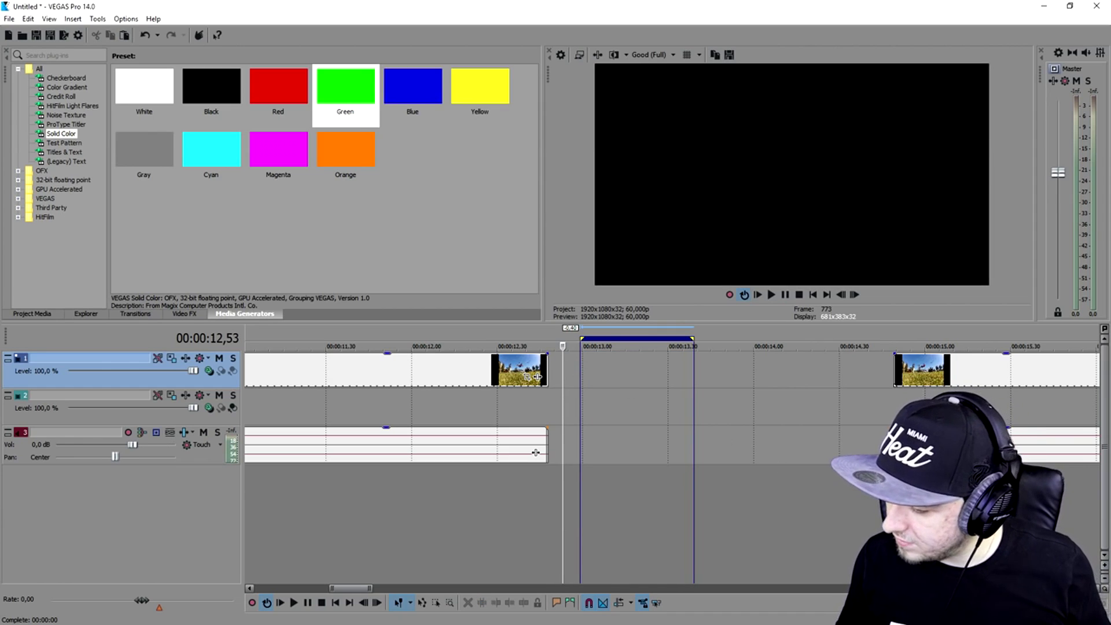
# - Switch to File Explorer and add Part 1.mp4 to the second video track in the gap at about 00:00:13,00
pyautogui.hotkey('alt', 'Tab')
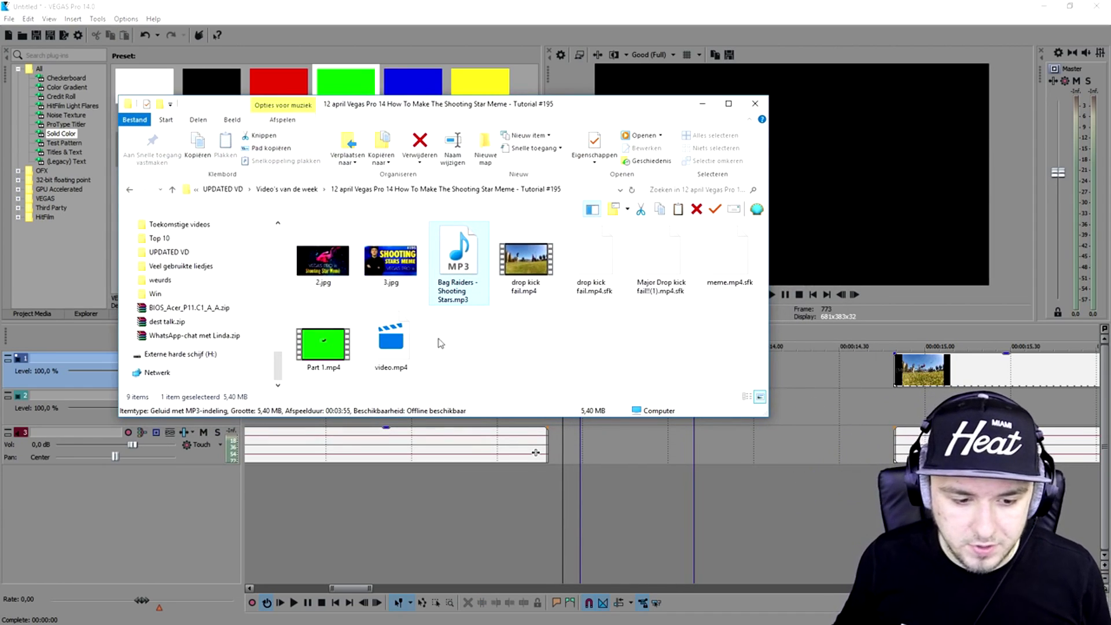
pyautogui.moveTo(321, 350); pyautogui.dragTo(622, 398)
pyautogui.click(623, 400)
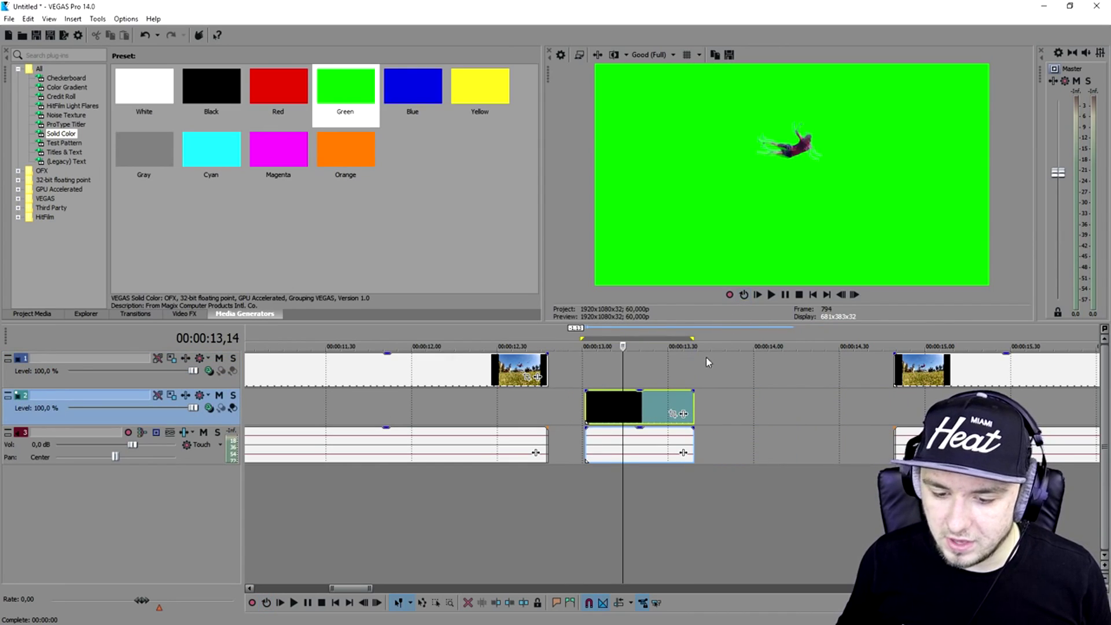
pyautogui.press('space')
pyautogui.click(670, 404)
pyautogui.scroll(-2, 670, 403)
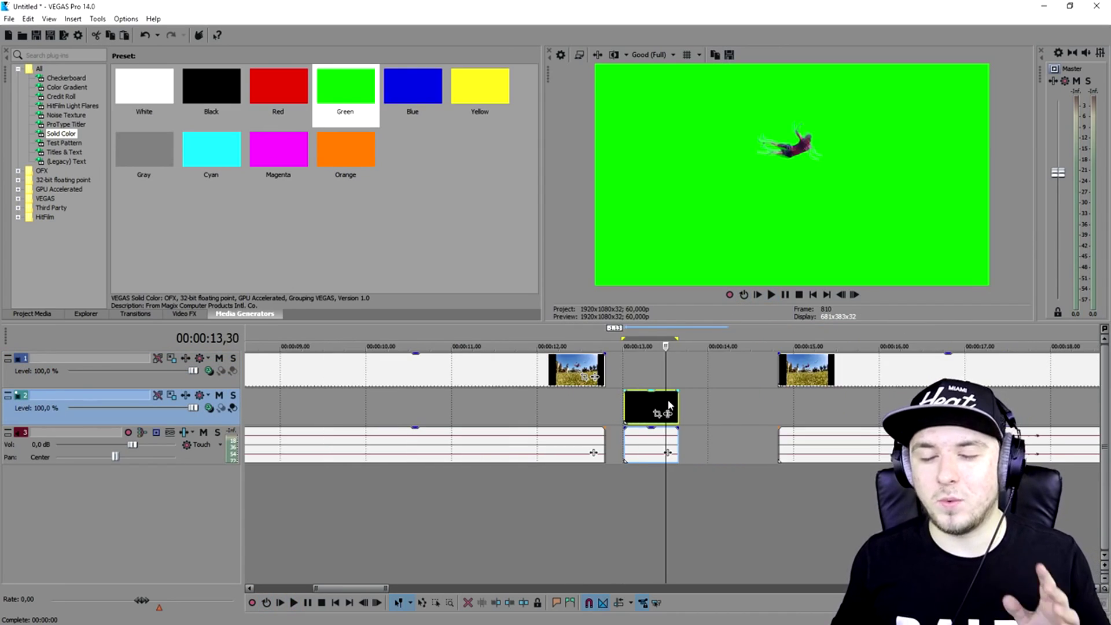
# - Shift the remaining footage to about 00:00:21 and extend the Part 1 event by 1,54 so it loops
pyautogui.scroll(-4, 670, 403)
pyautogui.moveTo(670, 382); pyautogui.dragTo(811, 382)
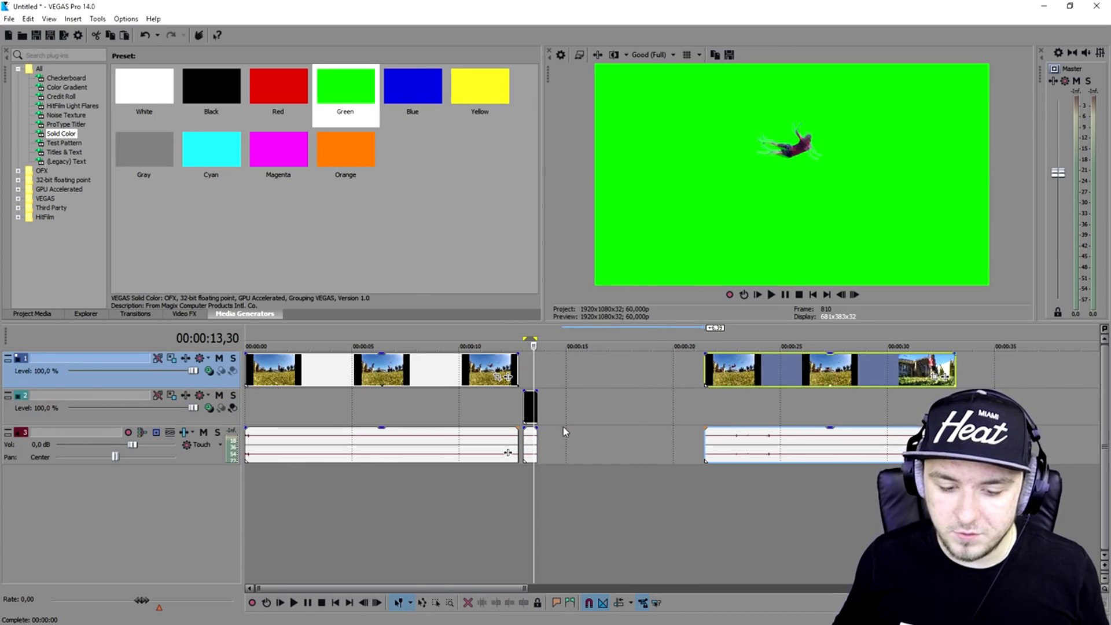
pyautogui.scroll(3, 534, 403)
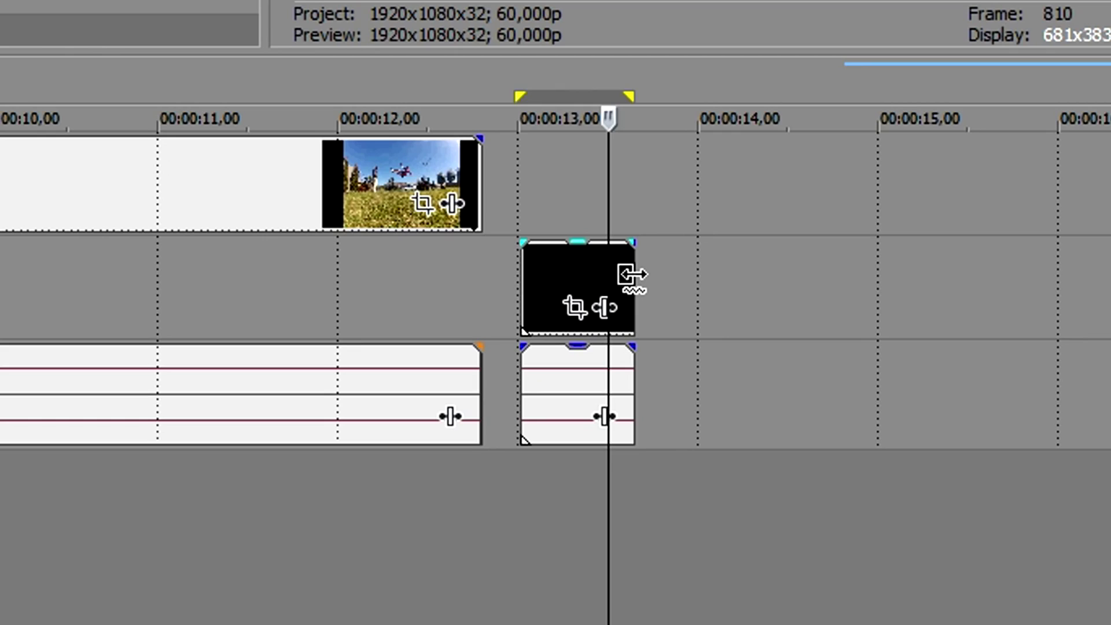
pyautogui.moveTo(632, 275); pyautogui.dragTo(1080, 291)
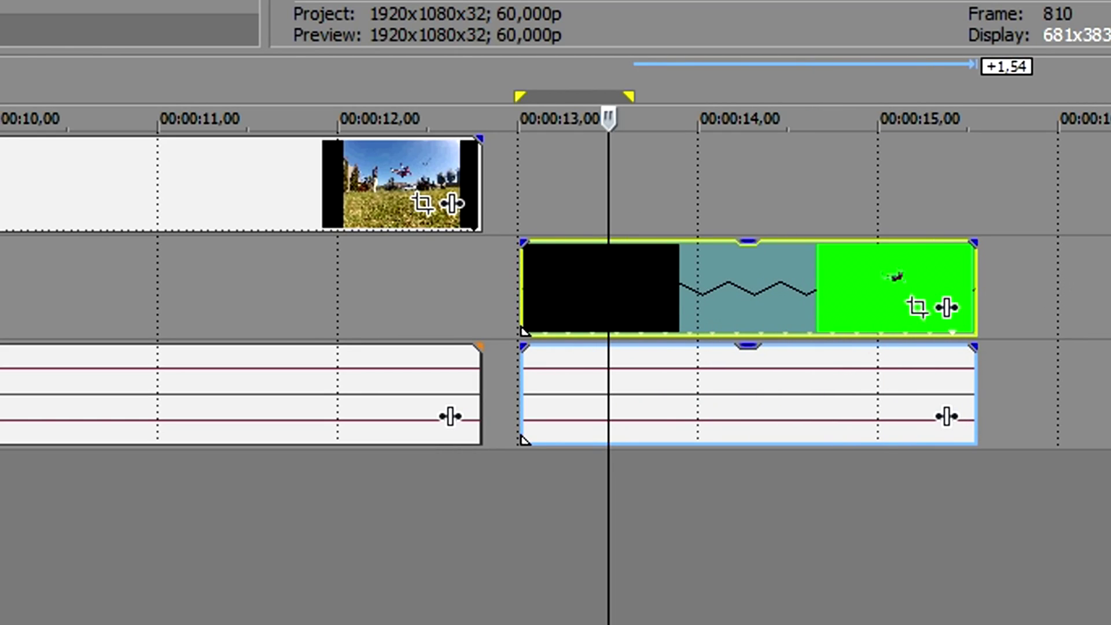
# - Split the Part 1 event after its black opening frames, at 00:00:13,10, and delete the opening piece
pyautogui.press('space')
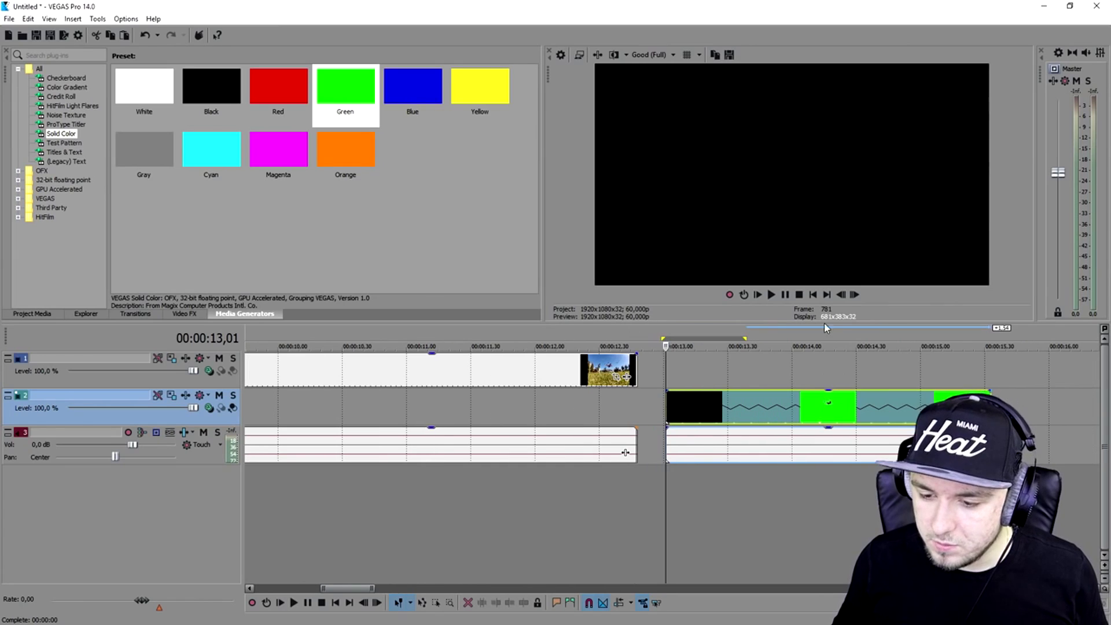
pyautogui.click(859, 299)
pyautogui.click(858, 299)
pyautogui.click(858, 299)
pyautogui.click(858, 299)
pyautogui.click(859, 300)
pyautogui.click(858, 299)
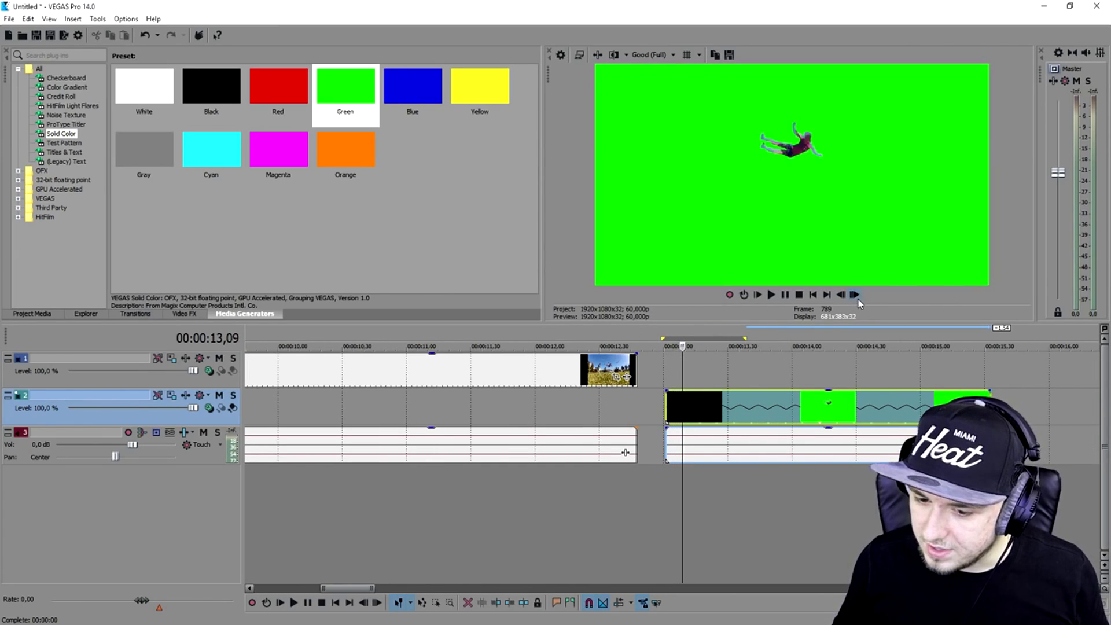
pyautogui.click(859, 300)
pyautogui.scroll(1, 751, 387)
pyautogui.press('s')
pyautogui.click(652, 405)
pyautogui.press('Delete')
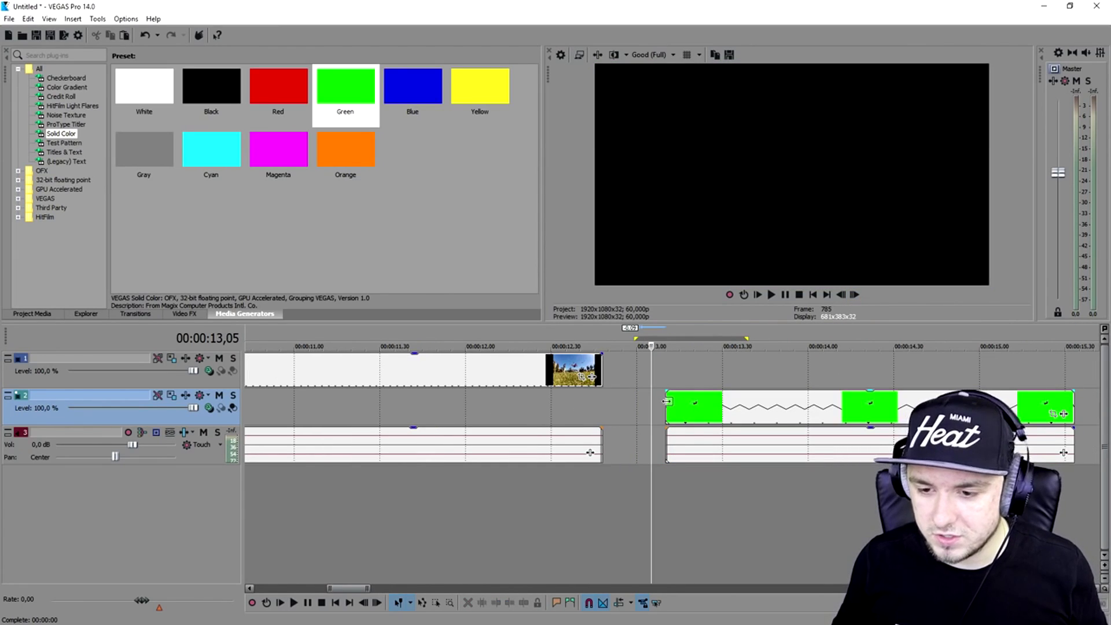
# - Select the trimmed Part 1 event and browse the video effects for the Chroma Keyer
pyautogui.click(667, 401)
pyautogui.scroll(-3, 666, 405)
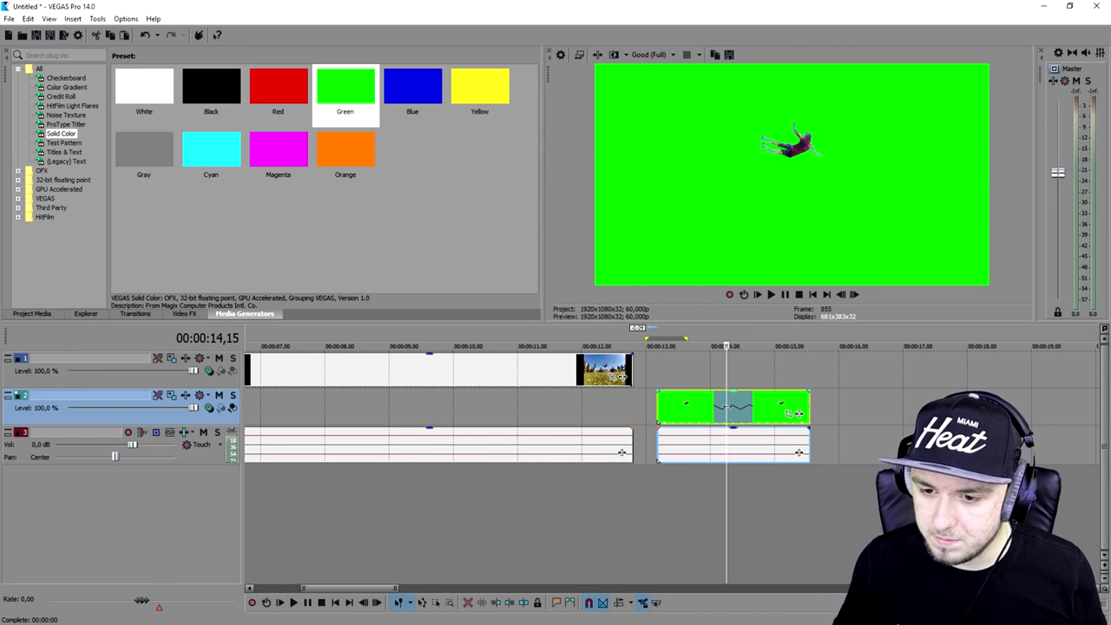
pyautogui.click(184, 314)
pyautogui.scroll(-10, 90, 159)
pyautogui.scroll(-12, 91, 159)
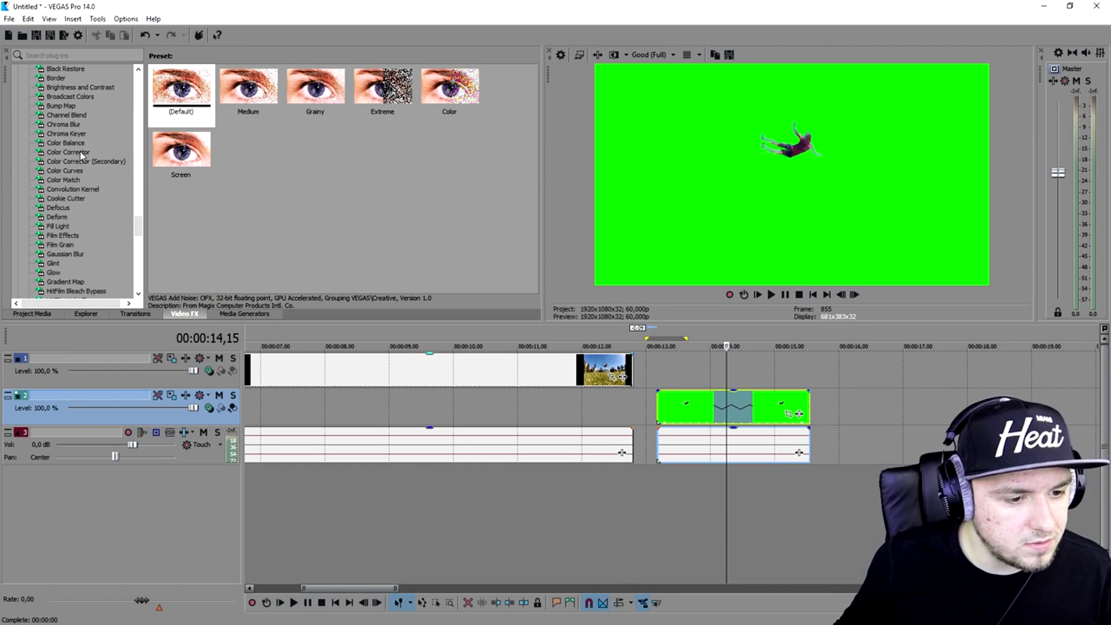
pyautogui.click(70, 134)
pyautogui.moveTo(69, 134); pyautogui.dragTo(840, 412)
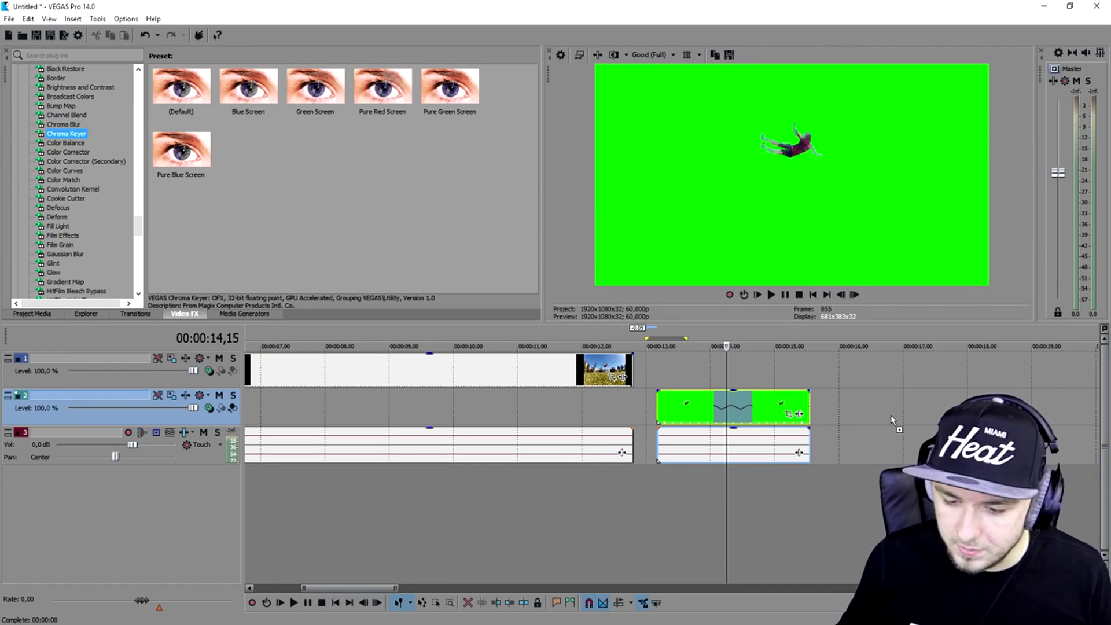
pyautogui.moveTo(754, 395); pyautogui.dragTo(752, 399)
pyautogui.moveTo(509, 149); pyautogui.dragTo(385, 295)
pyautogui.click(50, 319)
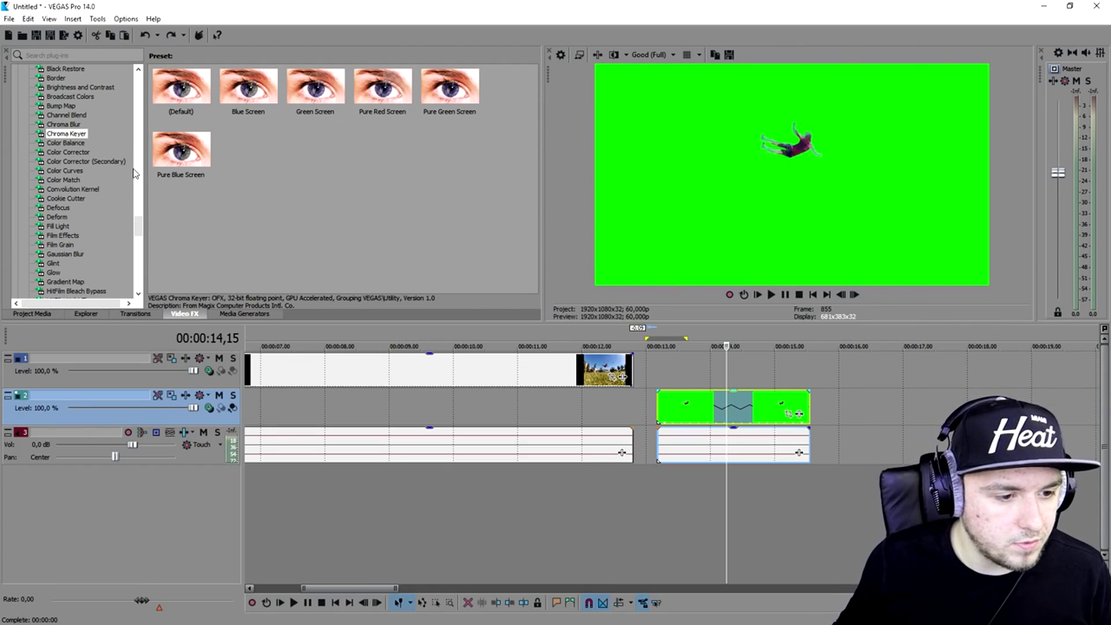
# - Apply the default Chroma Keyer to the Part 1 event, sample the green background as key colour and close the effect settings
pyautogui.moveTo(74, 137); pyautogui.dragTo(726, 409)
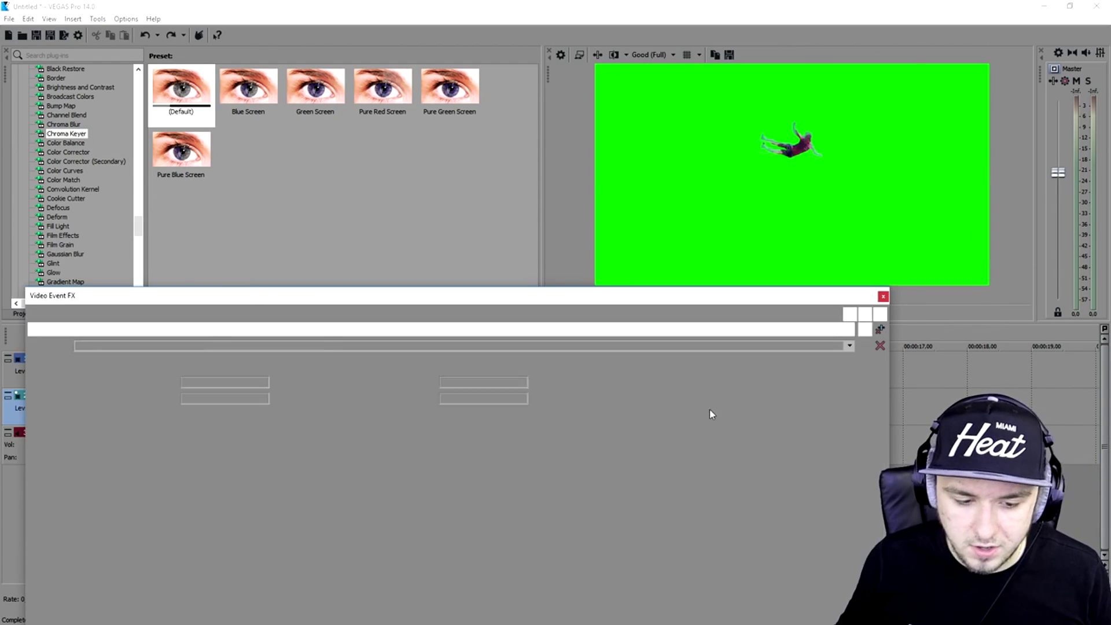
pyautogui.moveTo(229, 311); pyautogui.dragTo(613, 348)
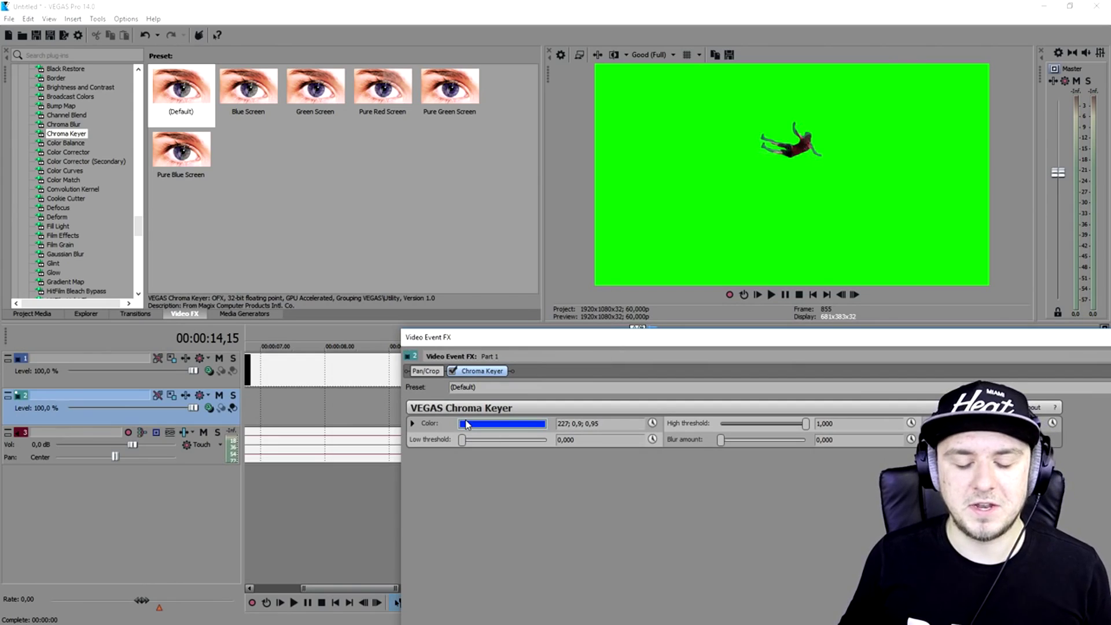
pyautogui.click(486, 424)
pyautogui.click(552, 106)
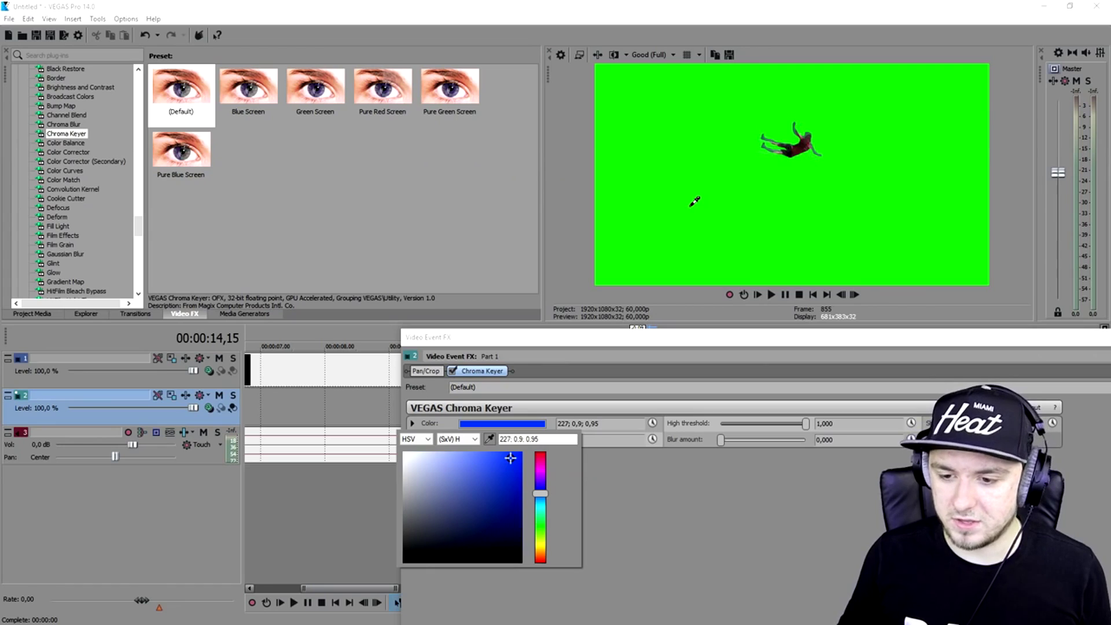
pyautogui.click(690, 206)
pyautogui.moveTo(803, 339); pyautogui.dragTo(622, 340)
pyautogui.click(1078, 339)
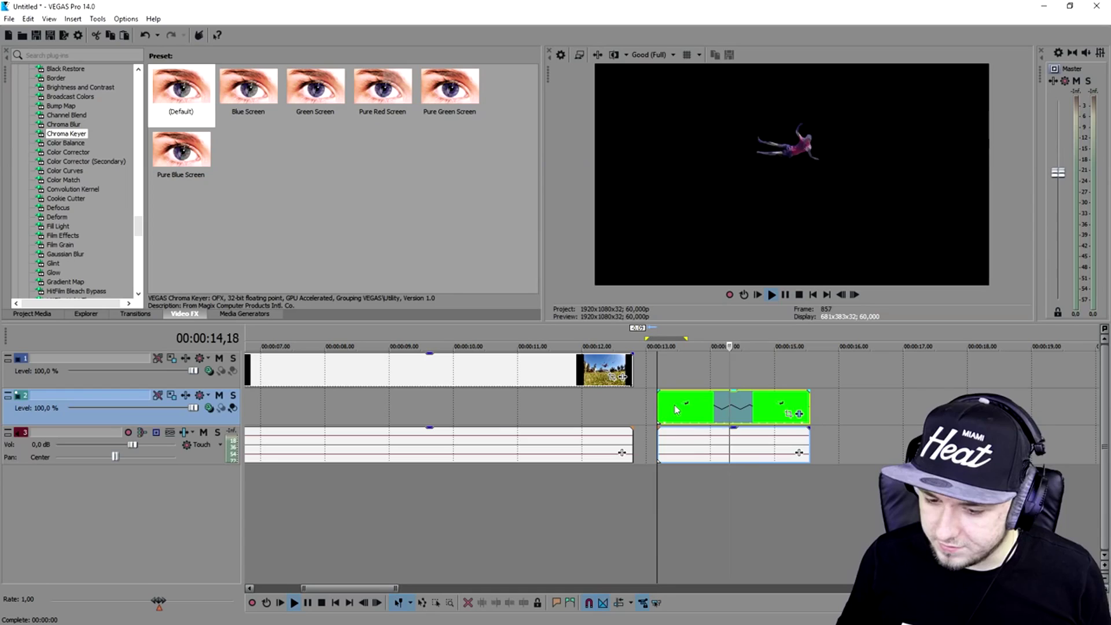
# - Delete the audio event belonging to the keyed Part 1 clip, keeping its video
pyautogui.click(692, 445)
pyautogui.moveTo(691, 443); pyautogui.dragTo(716, 444)
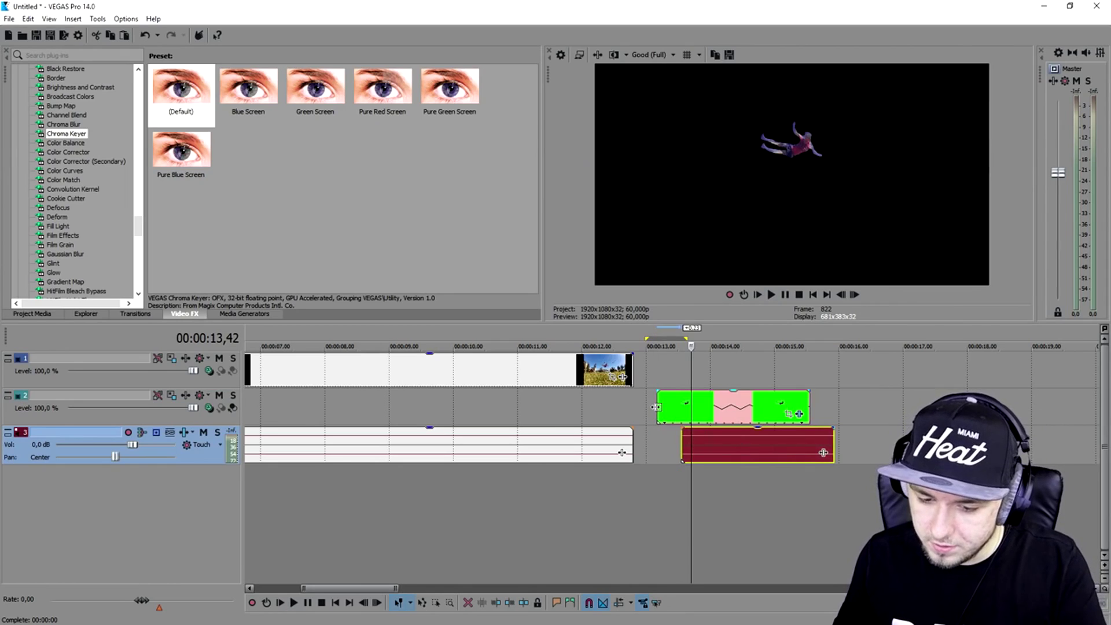
pyautogui.press('Delete')
# - Split the keyed Part 1 event at every single frame from its start at 00:00:13,10 up to 00:00:14,45
pyautogui.click(661, 401)
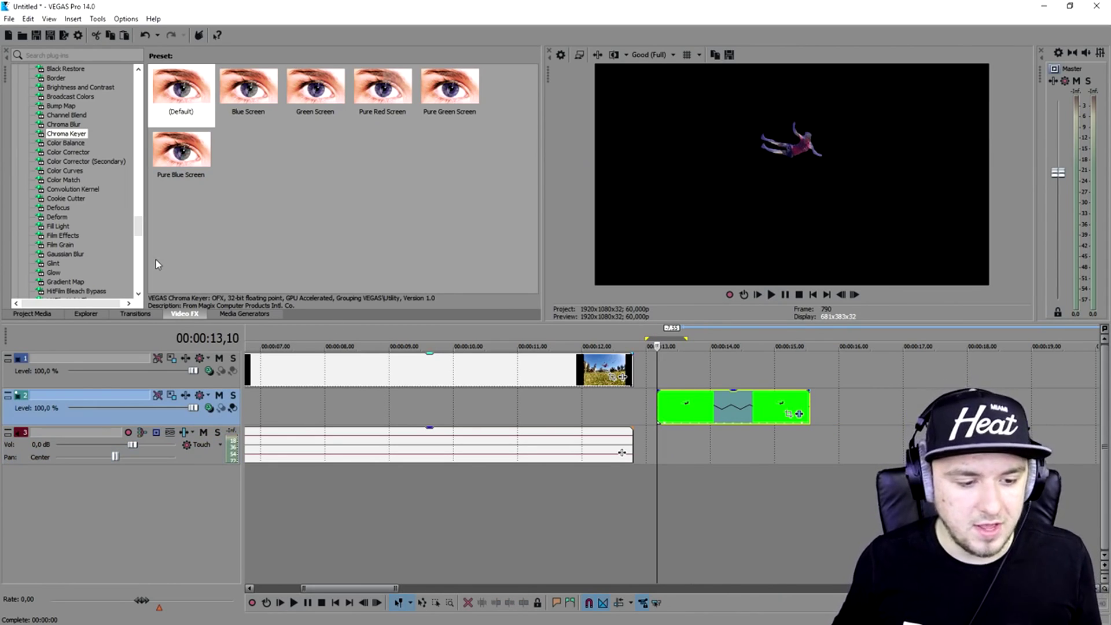
pyautogui.scroll(5, 716, 379)
pyautogui.click(856, 295)
pyautogui.press('Right')
pyautogui.press('Right')
pyautogui.press('Right')
pyautogui.press('Right')
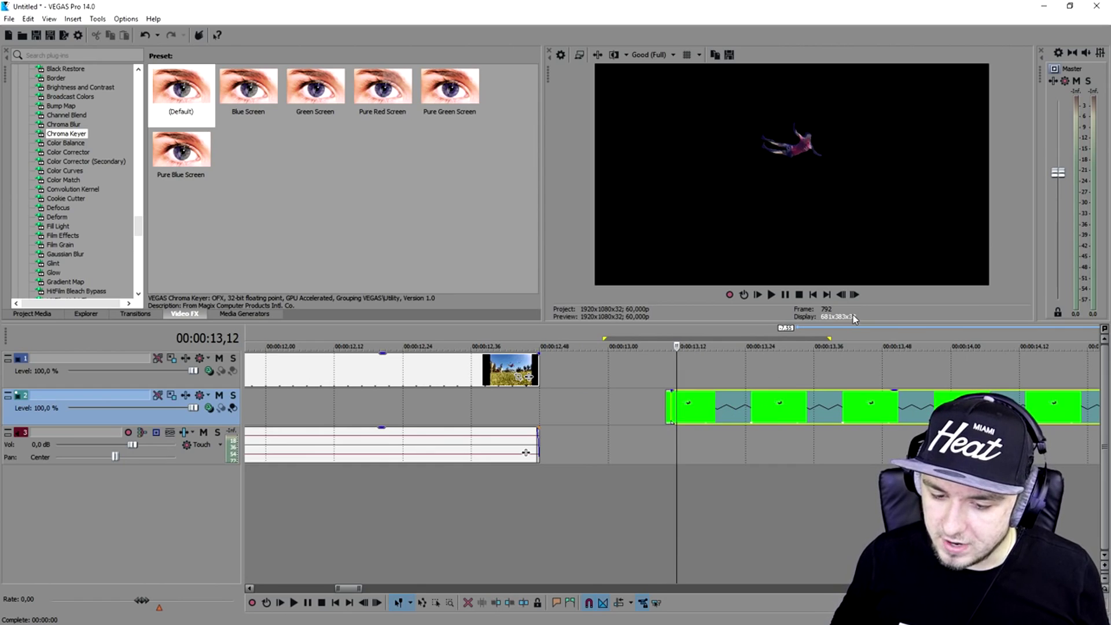
pyautogui.press('Right')
pyautogui.press('Right')
pyautogui.press('Right')
pyautogui.press('Right')
pyautogui.press('Right')
pyautogui.press('Right')
pyautogui.press('Right')
pyautogui.press('Right')
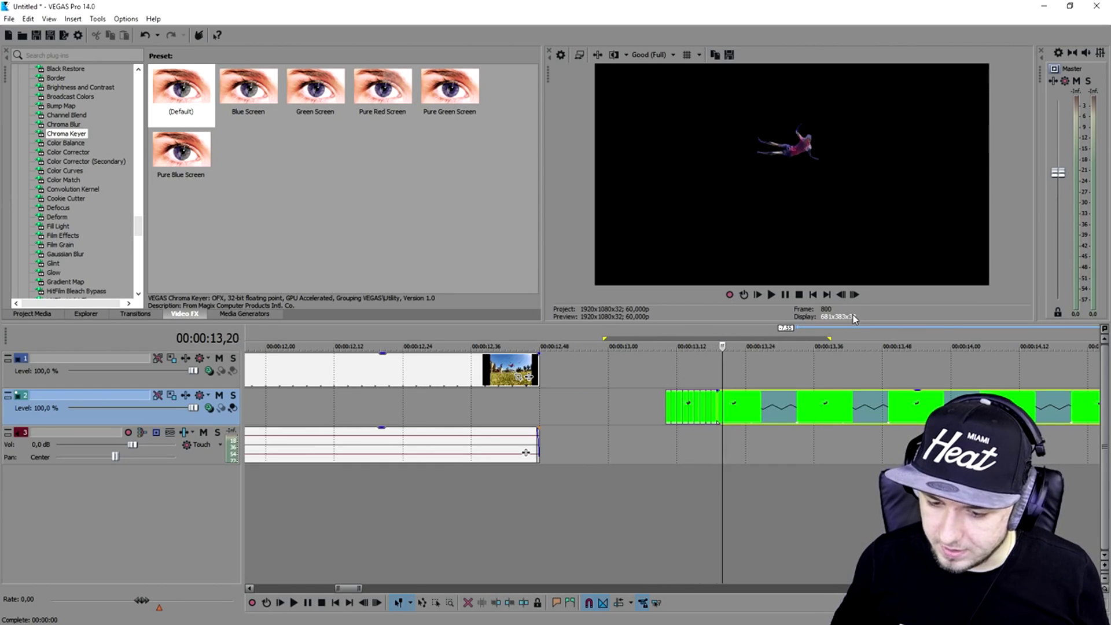
pyautogui.press('Right')
pyautogui.press('Right')
pyautogui.press('Right')
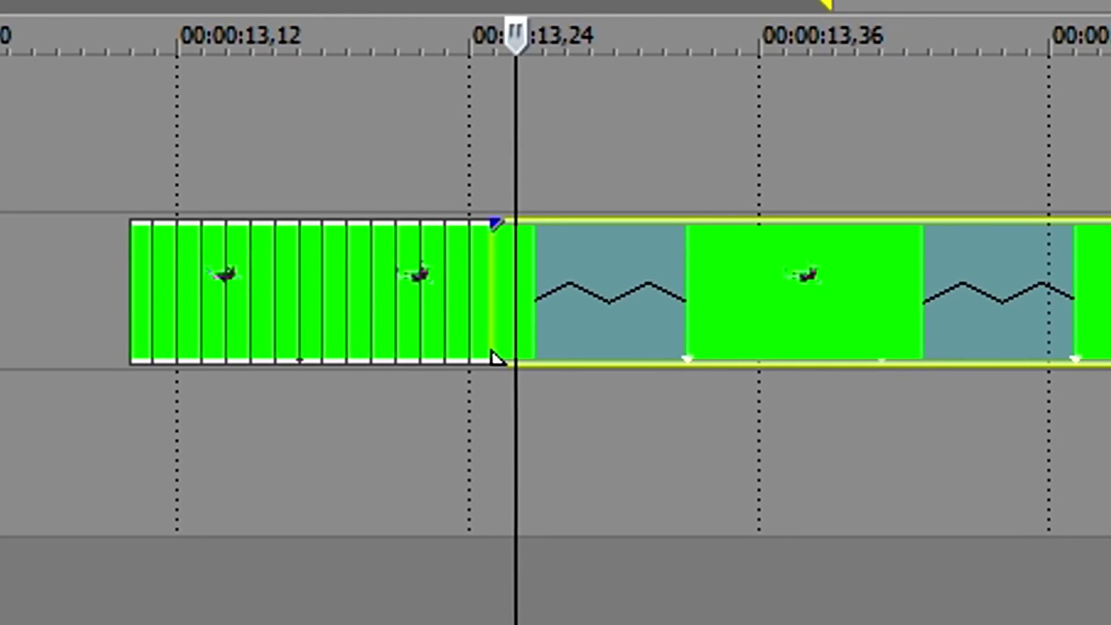
pyautogui.press('s')
pyautogui.press('Right')
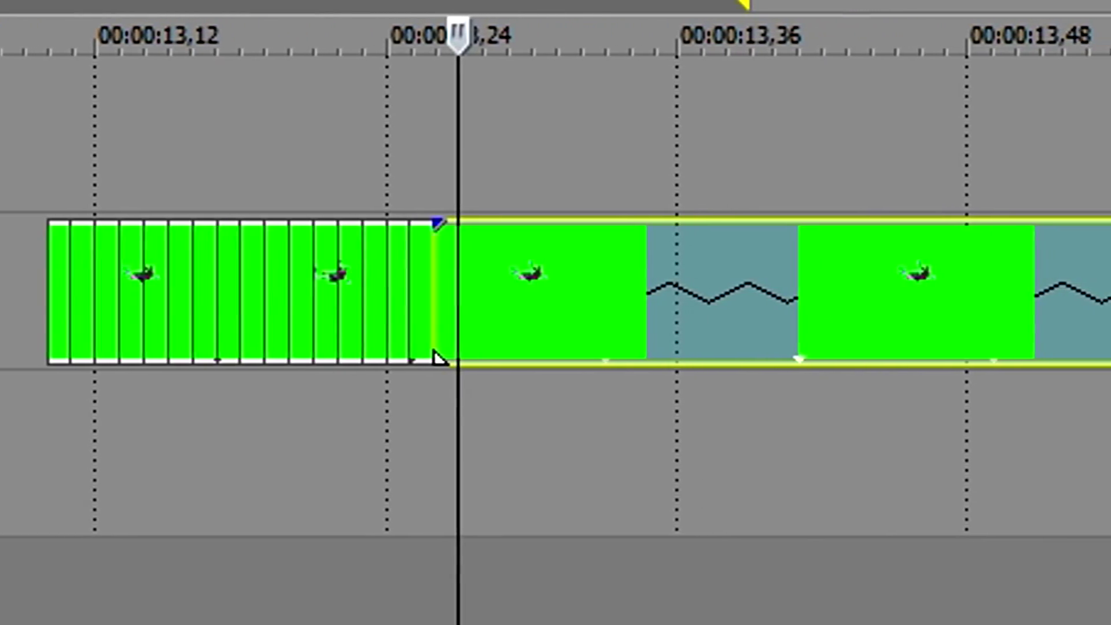
pyautogui.press('s')
pyautogui.press('Right')
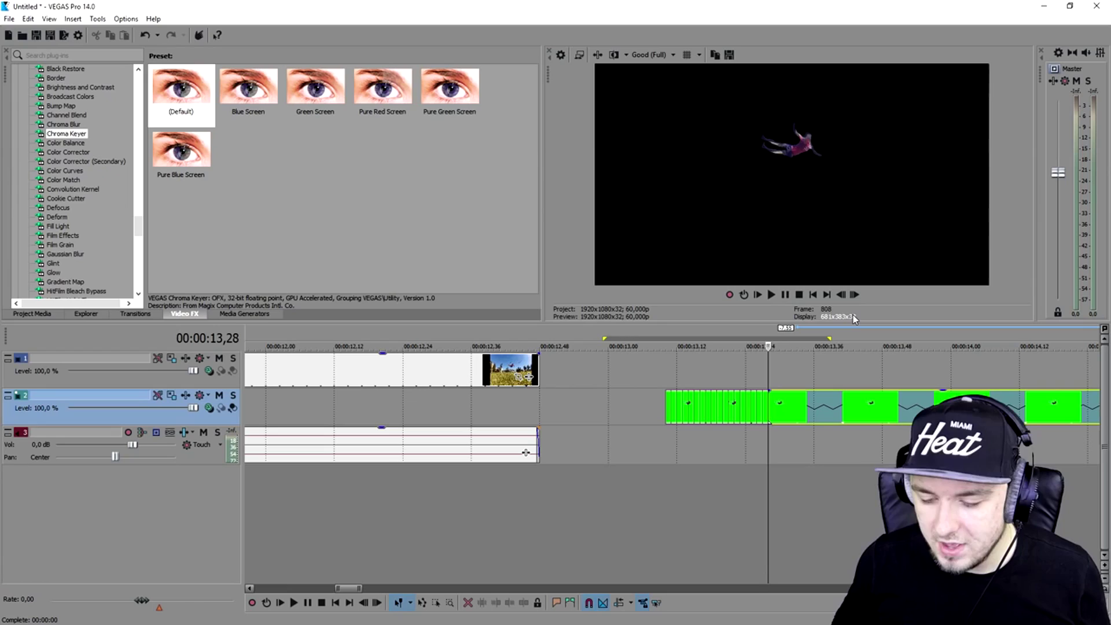
pyautogui.press('Right')
pyautogui.press('Right')
pyautogui.press('Right')
pyautogui.press('Right')
pyautogui.press('Right')
pyautogui.press('Right')
pyautogui.press('Right')
pyautogui.press('Right')
pyautogui.press('Right')
pyautogui.press('Right')
pyautogui.press('Right')
pyautogui.press('Right')
pyautogui.press('Right')
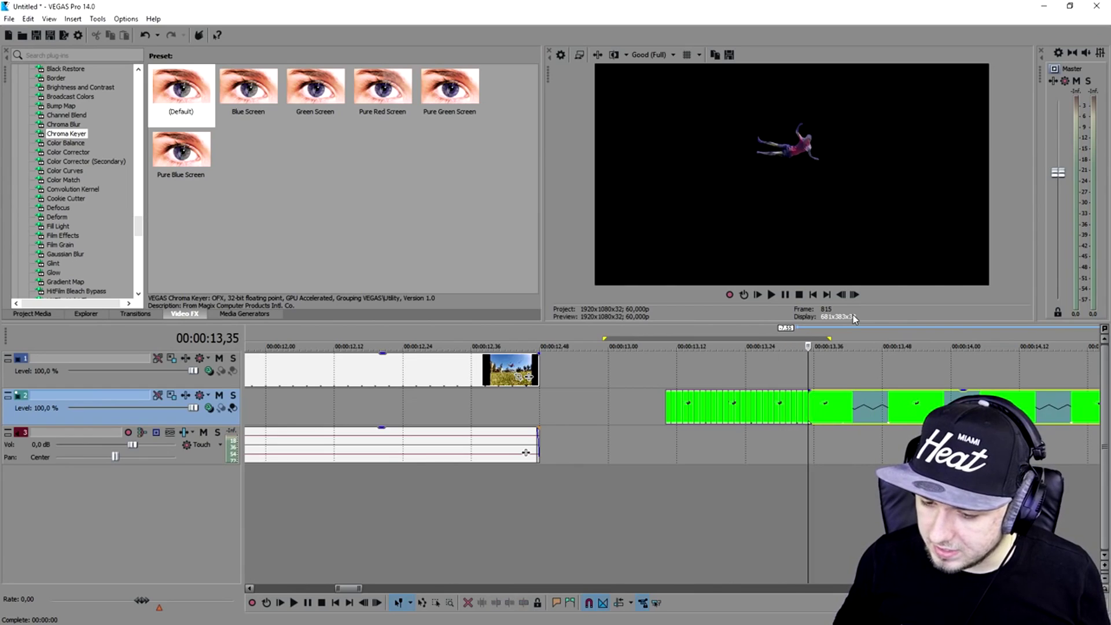
pyautogui.press('Right')
pyautogui.press('Right')
pyautogui.press('Right')
pyautogui.press('Right')
pyautogui.press('Right')
pyautogui.press('Right')
pyautogui.press('Right')
pyautogui.press('Right')
pyautogui.press('Right')
pyautogui.press('Right')
pyautogui.press('Right')
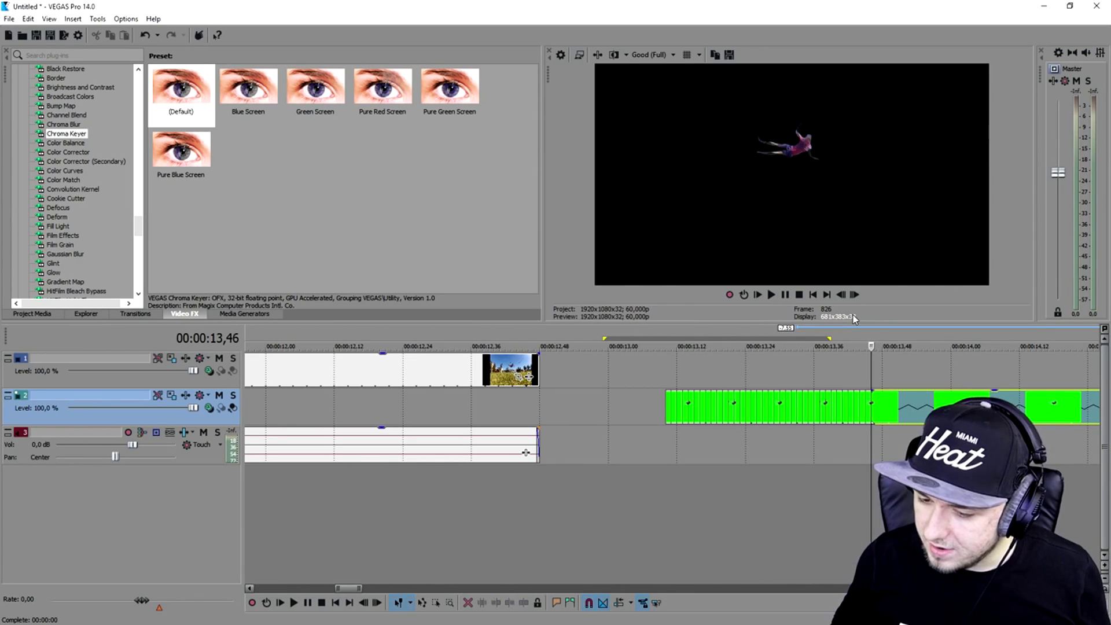
pyautogui.press('Right')
pyautogui.press('Right')
pyautogui.press('Right')
pyautogui.press('Right')
pyautogui.press('Right')
pyautogui.press('Right')
pyautogui.press('Right')
pyautogui.press('Right')
pyautogui.press('Right')
pyautogui.press('Right')
pyautogui.press('Right')
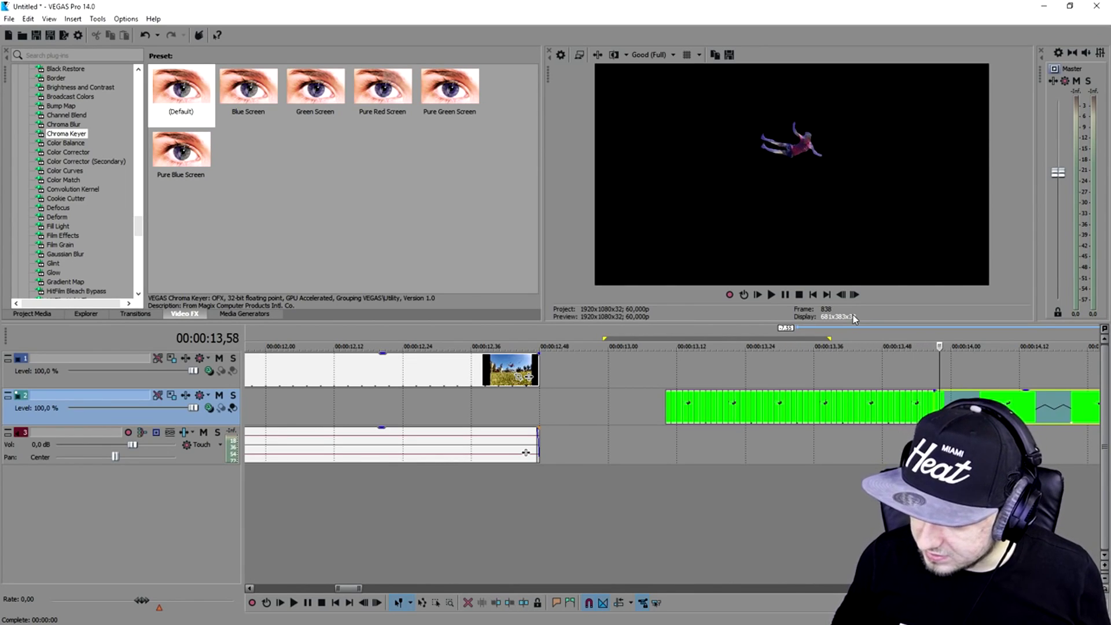
pyautogui.press('Right')
pyautogui.press('Right')
pyautogui.press('Right')
pyautogui.press('Right')
pyautogui.press('Right')
pyautogui.press('Right')
pyautogui.press('Right')
pyautogui.press('Right')
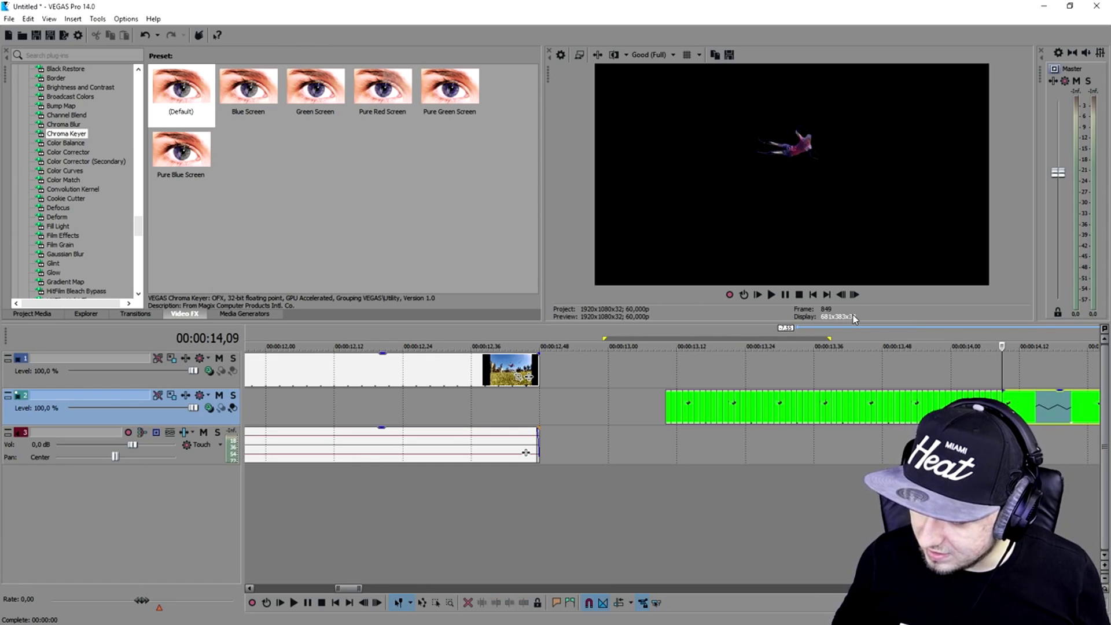
pyautogui.scroll(-1, 779, 369)
pyautogui.scroll(-1, 780, 375)
pyautogui.press('Right')
pyautogui.press('Right')
pyautogui.press('Right')
pyautogui.press('Right')
pyautogui.press('Right')
pyautogui.press('Right')
pyautogui.press('Right')
pyautogui.press('Right')
pyautogui.press('Right')
pyautogui.press('Right')
pyautogui.press('Right')
pyautogui.press('Right')
pyautogui.press('Right')
pyautogui.press('Right')
pyautogui.press('Right')
pyautogui.press('Right')
pyautogui.press('Right')
pyautogui.press('Right')
pyautogui.press('Right')
pyautogui.press('Right')
pyautogui.press('Right')
pyautogui.press('Right')
pyautogui.press('Right')
pyautogui.press('Right')
pyautogui.press('Right')
pyautogui.press('Right')
pyautogui.press('Right')
pyautogui.press('Right')
pyautogui.press('Right')
pyautogui.press('Right')
pyautogui.press('Right')
pyautogui.press('Right')
pyautogui.press('Right')
pyautogui.press('Right')
pyautogui.press('Right')
pyautogui.press('Right')
pyautogui.press('Right')
pyautogui.press('Right')
pyautogui.press('Right')
pyautogui.press('Right')
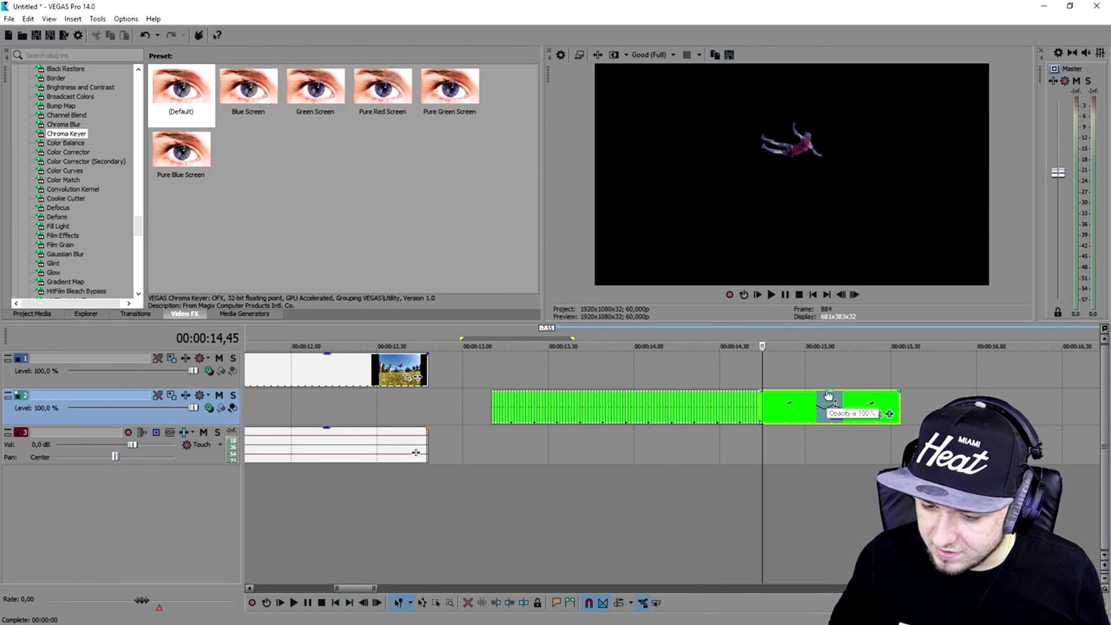
# - Split the rest of the keyed Part 1 event at every single frame up to its end at 00:00:15,34
pyautogui.press('Right')
pyautogui.press('Right')
pyautogui.press('Right')
pyautogui.press('Right')
pyautogui.press('Right')
pyautogui.press('Right')
pyautogui.press('Right')
pyautogui.press('Right')
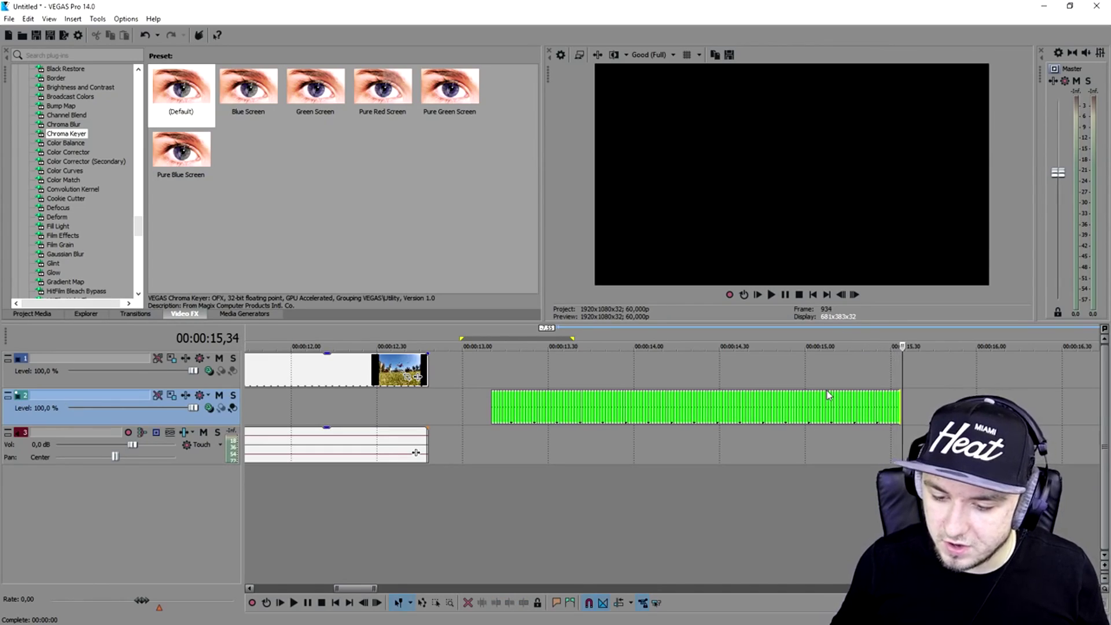
# - Go back to the start of the frame-split Part 1 clip and play a short piece of it
pyautogui.scroll(3, 552, 376)
pyautogui.scroll(-3, 499, 372)
pyautogui.click(352, 370)
pyautogui.scroll(3, 398, 373)
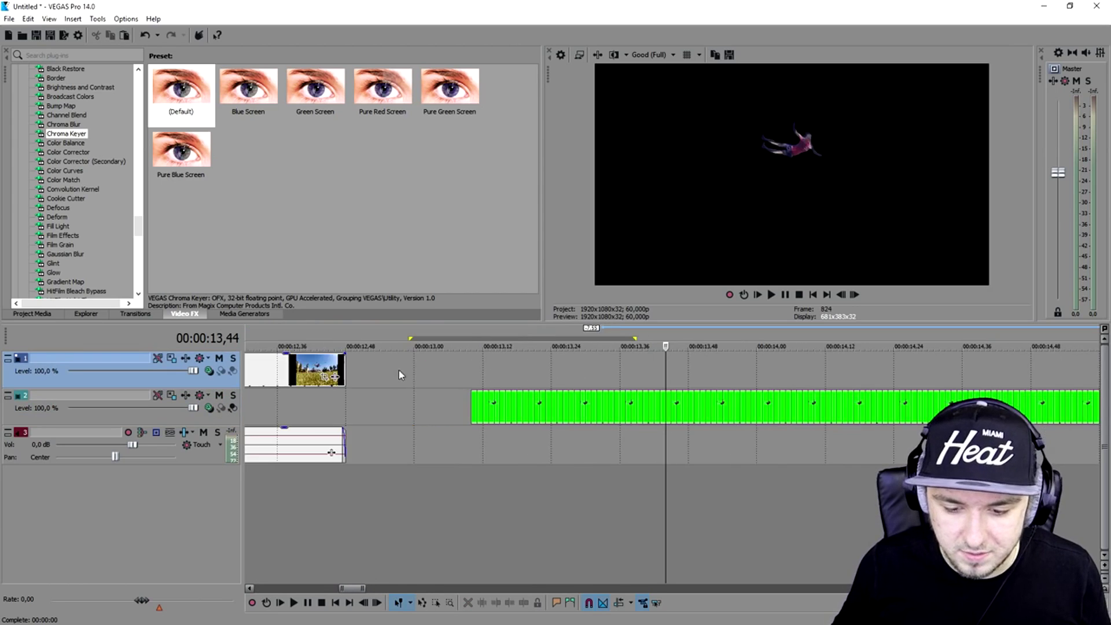
pyautogui.scroll(3, 521, 374)
pyautogui.scroll(-2, 608, 376)
pyautogui.scroll(2, 644, 377)
pyautogui.scroll(-2, 658, 383)
pyautogui.press('space')
pyautogui.press('space')
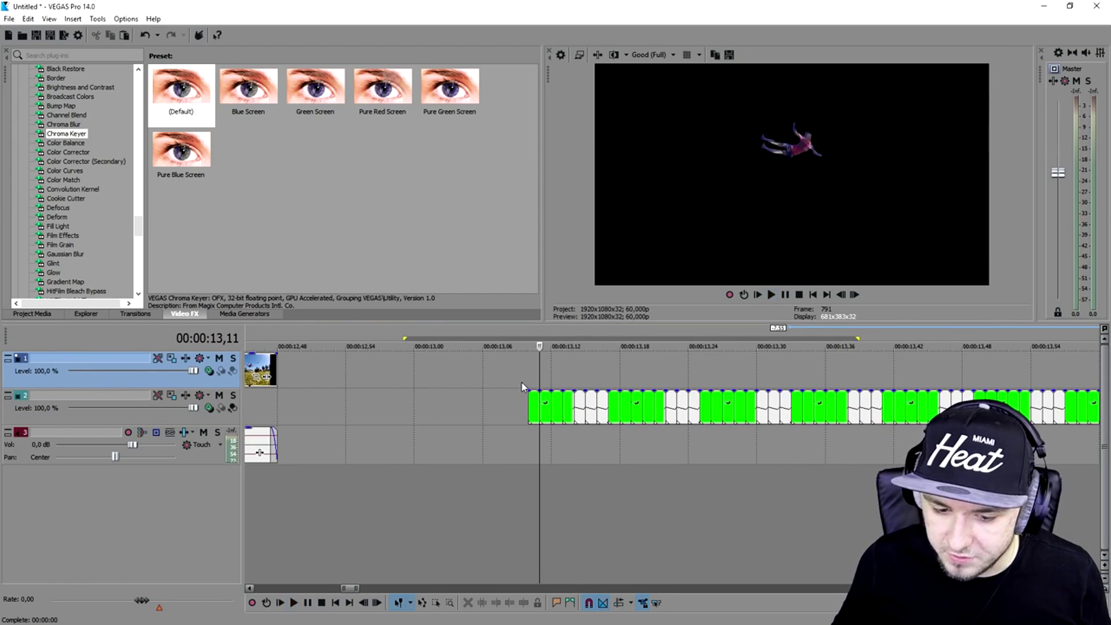
# - Apply the Invert Color preset of Color Corrector (Secondary) to the first single-frame event at 00:00:13,10 and close the effect settings
pyautogui.click(536, 408)
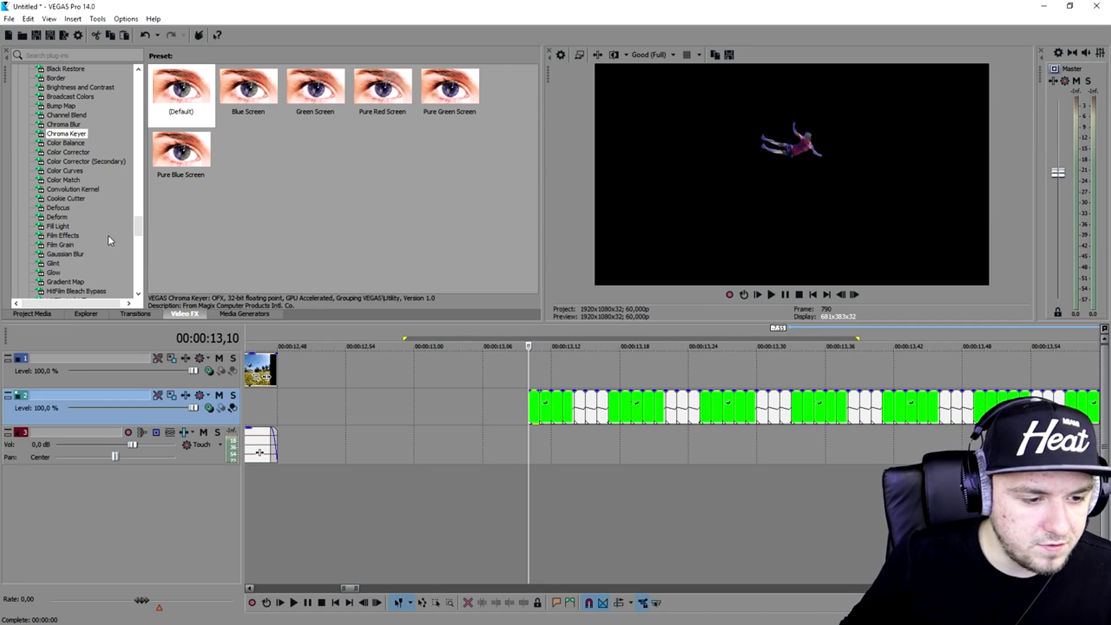
pyautogui.click(84, 152)
pyautogui.click(104, 162)
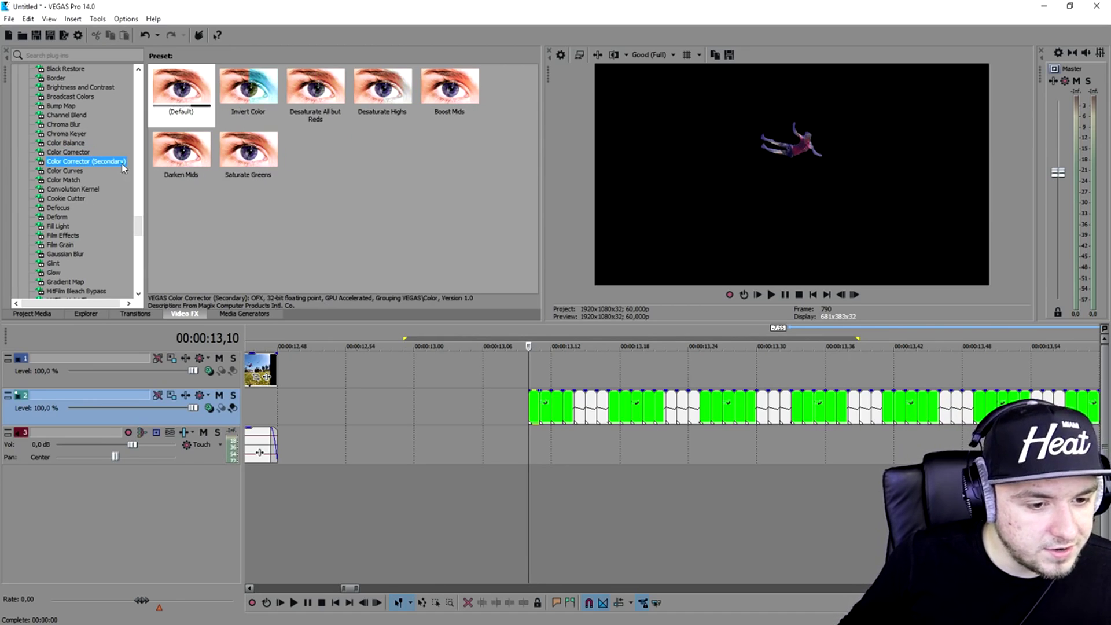
pyautogui.scroll(5, 687, 404)
pyautogui.click(689, 401)
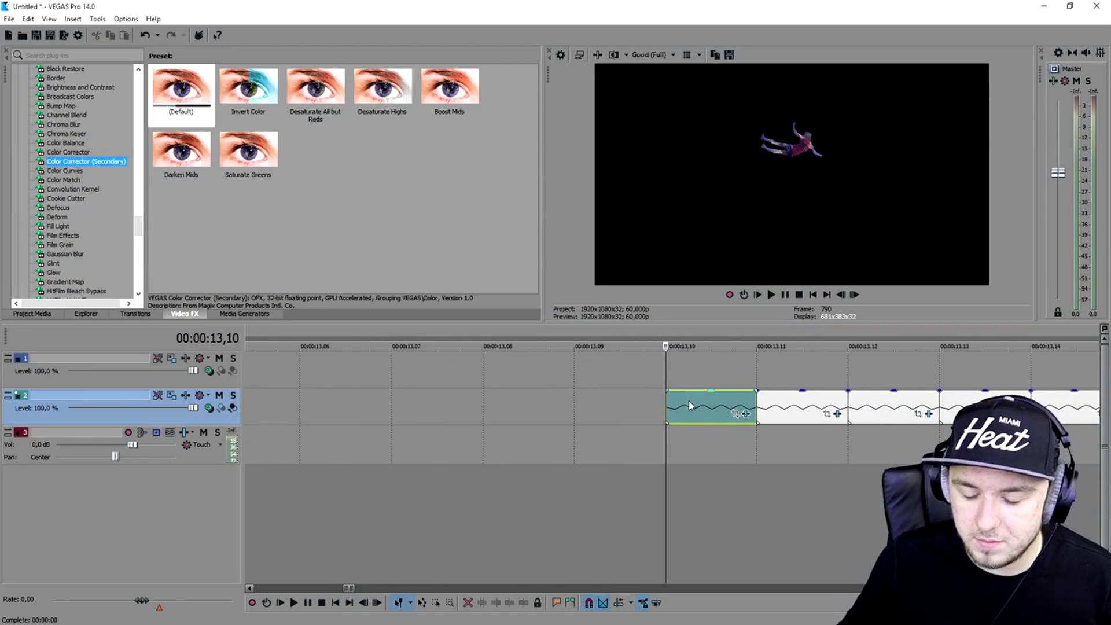
pyautogui.moveTo(276, 100); pyautogui.dragTo(620, 360)
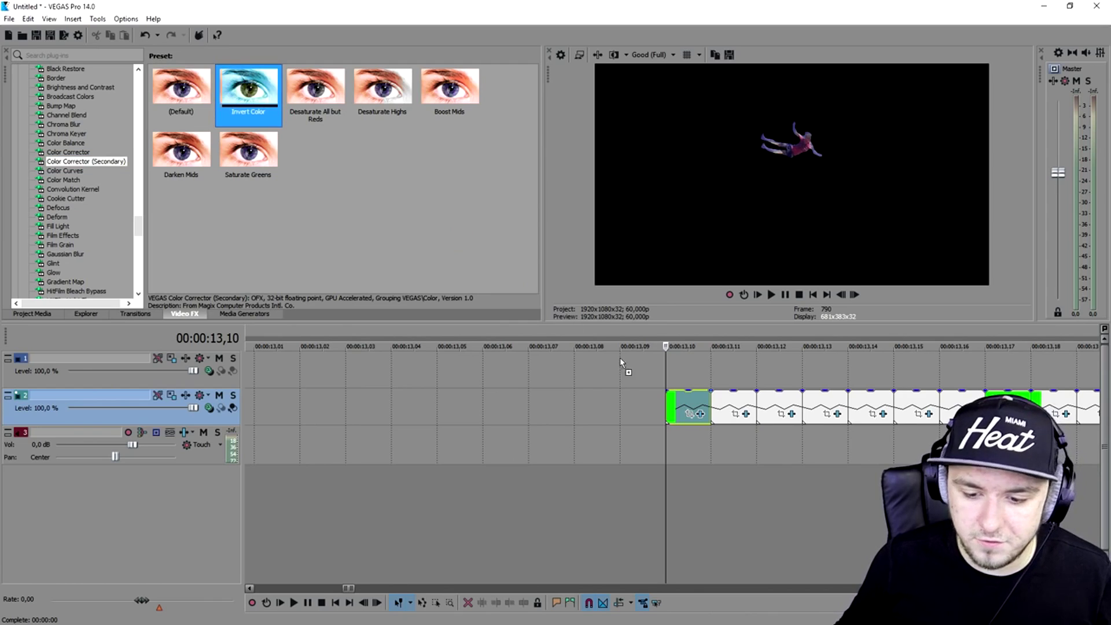
pyautogui.moveTo(687, 408); pyautogui.dragTo(689, 410)
pyautogui.moveTo(865, 341); pyautogui.dragTo(604, 348)
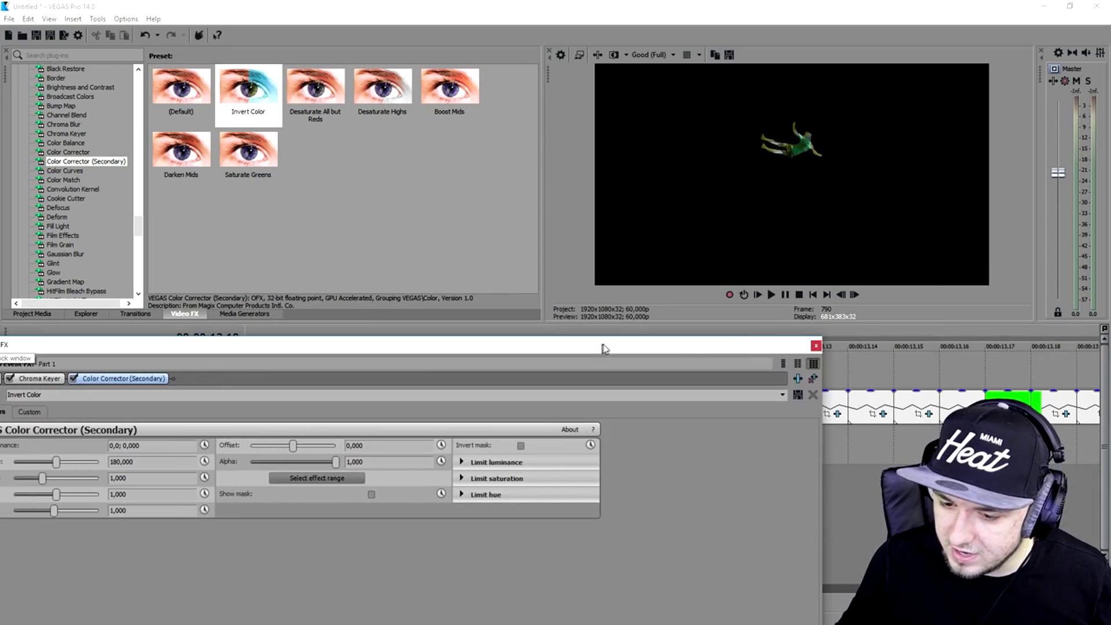
pyautogui.click(816, 346)
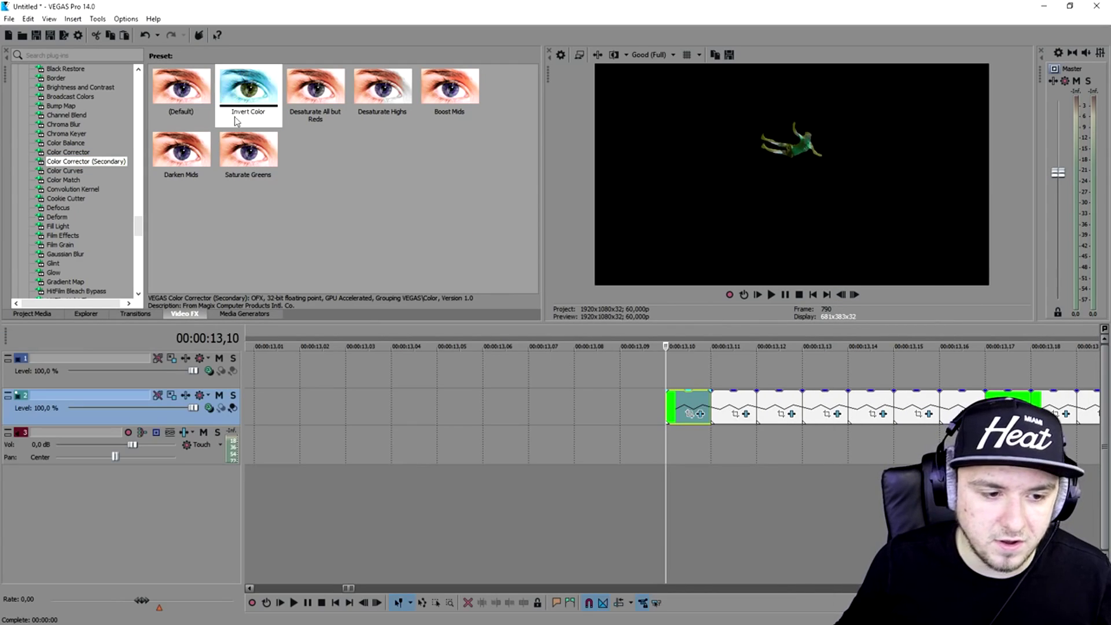
# - Apply the Color Curves presets Blues and Yellows to the second frame event and Yellow Tint to the third one
pyautogui.click(79, 170)
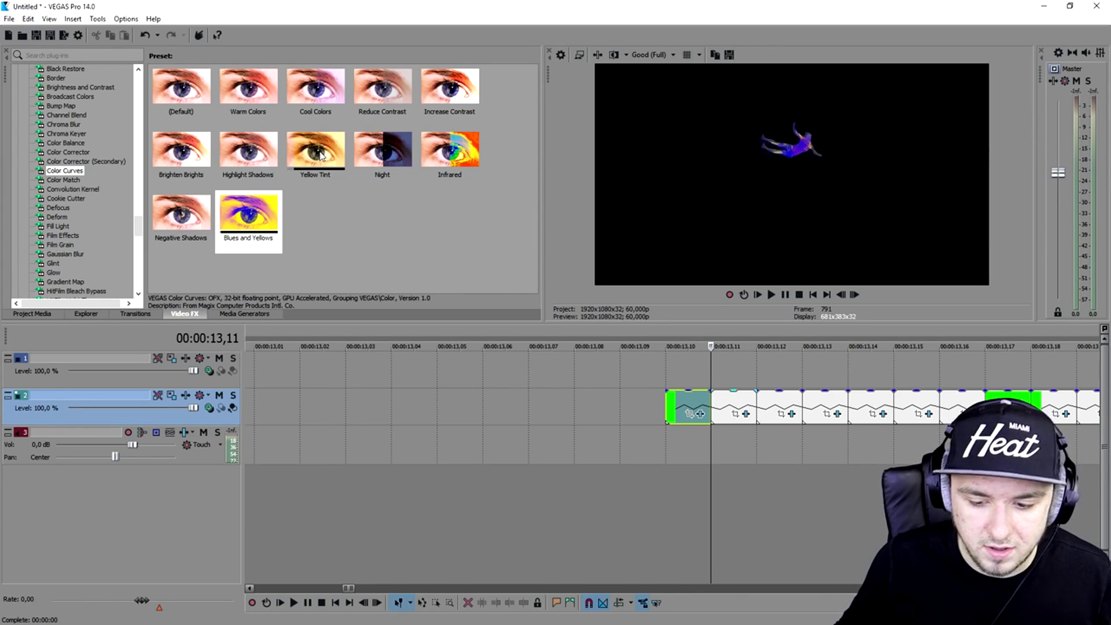
pyautogui.moveTo(322, 155); pyautogui.dragTo(773, 405)
pyautogui.click(794, 355)
pyautogui.click(766, 375)
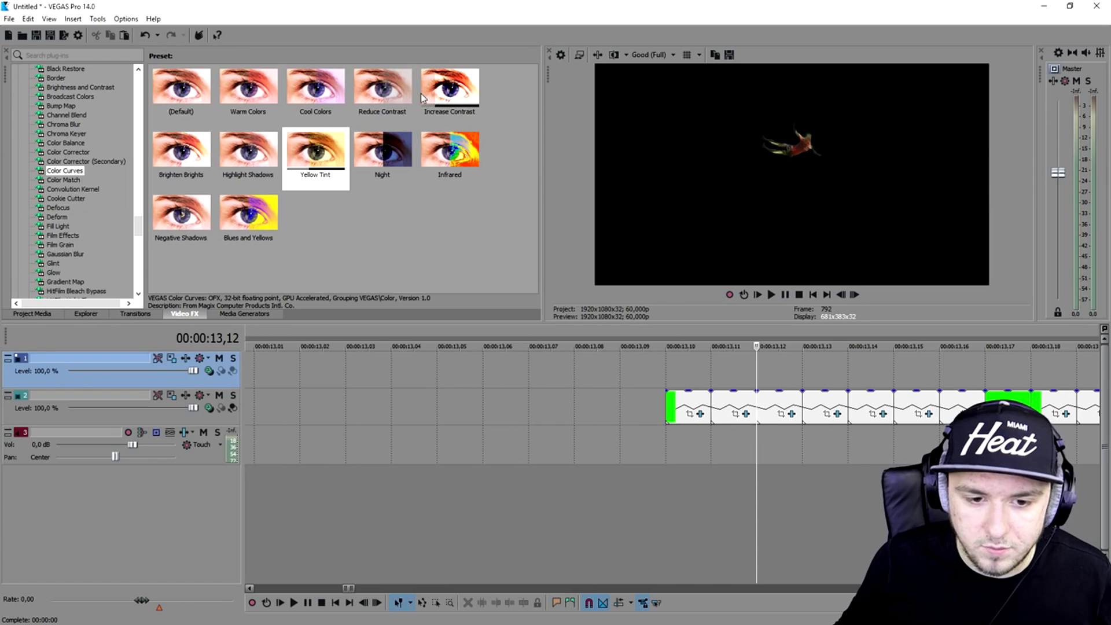
# - Apply the Color Curves presets Increase Contrast to the fourth frame event and Brighten Brights to the fifth one
pyautogui.moveTo(441, 94); pyautogui.dragTo(812, 405)
pyautogui.click(816, 346)
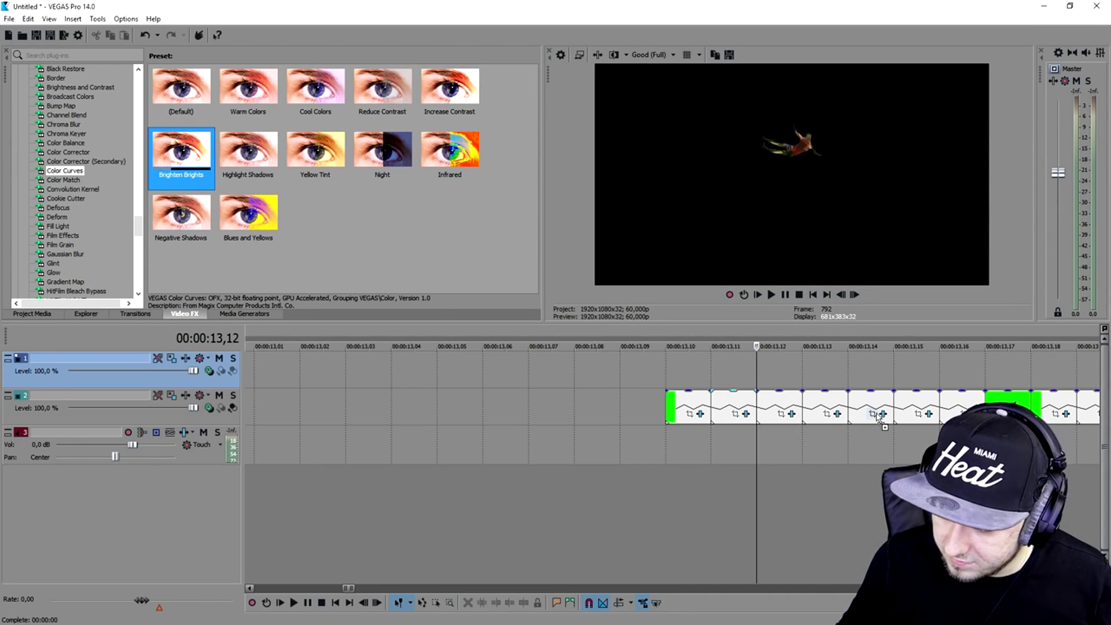
pyautogui.moveTo(878, 417); pyautogui.dragTo(879, 417)
pyautogui.click(816, 346)
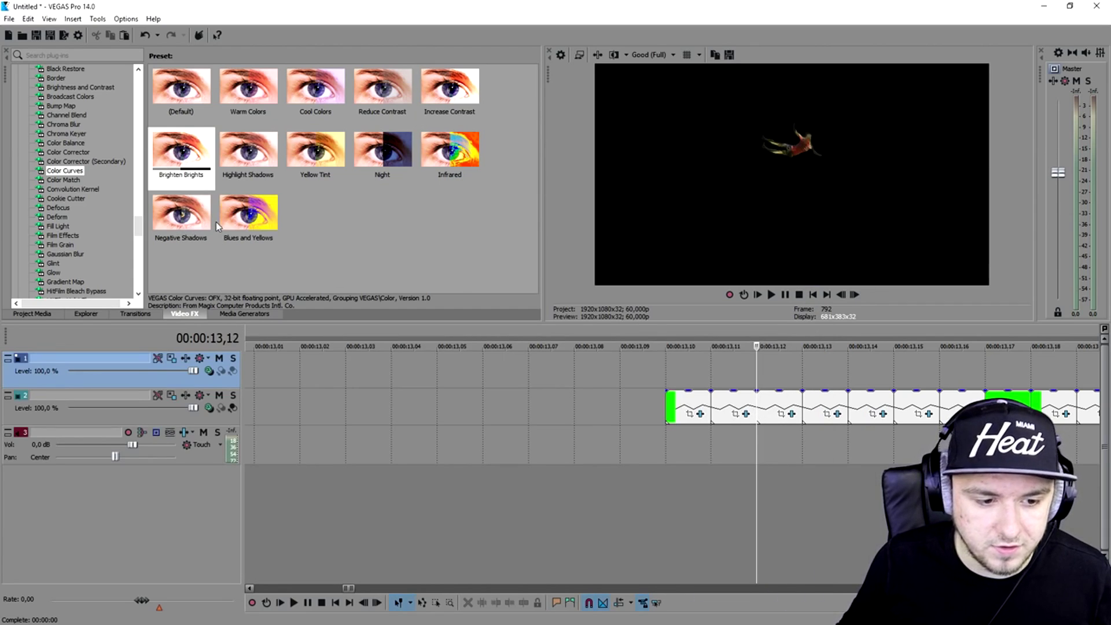
# - Stack the Color Curves presets Blues and Yellows and Warm Colors on the sixth frame event at 00:00:13,15
pyautogui.moveTo(216, 228); pyautogui.dragTo(275, 219)
pyautogui.moveTo(913, 408); pyautogui.dragTo(913, 408)
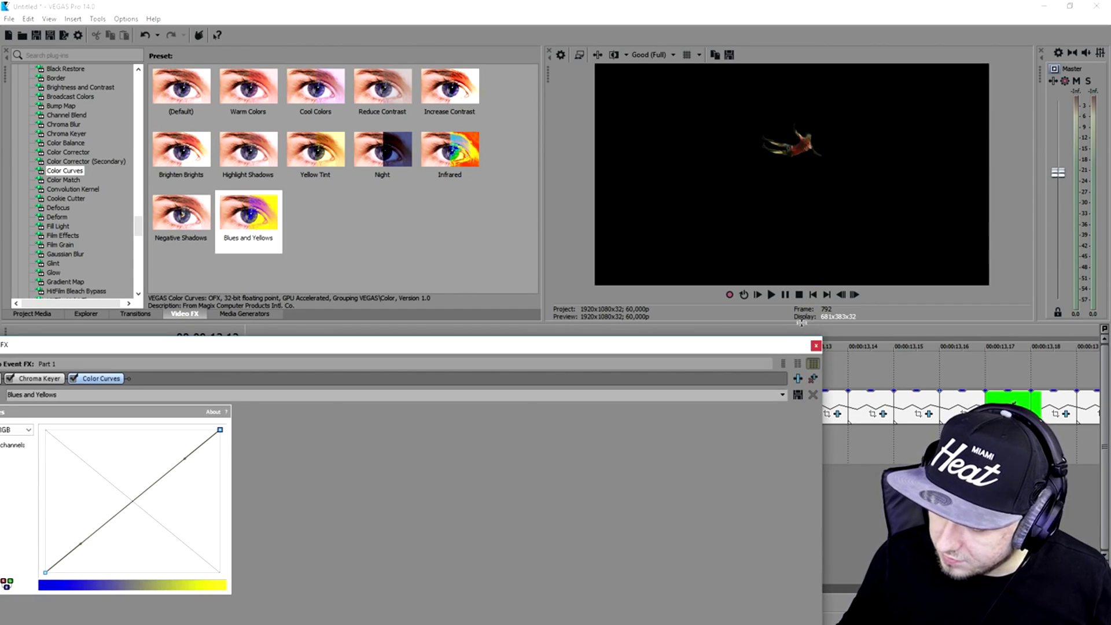
pyautogui.click(815, 346)
pyautogui.click(249, 99)
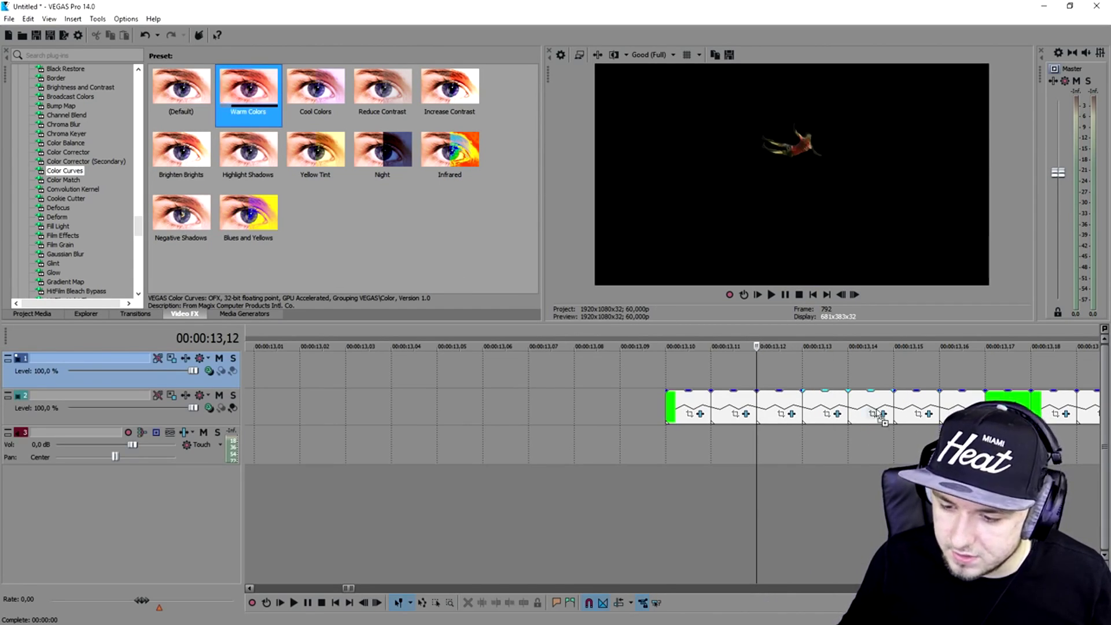
pyautogui.moveTo(924, 405); pyautogui.dragTo(924, 406)
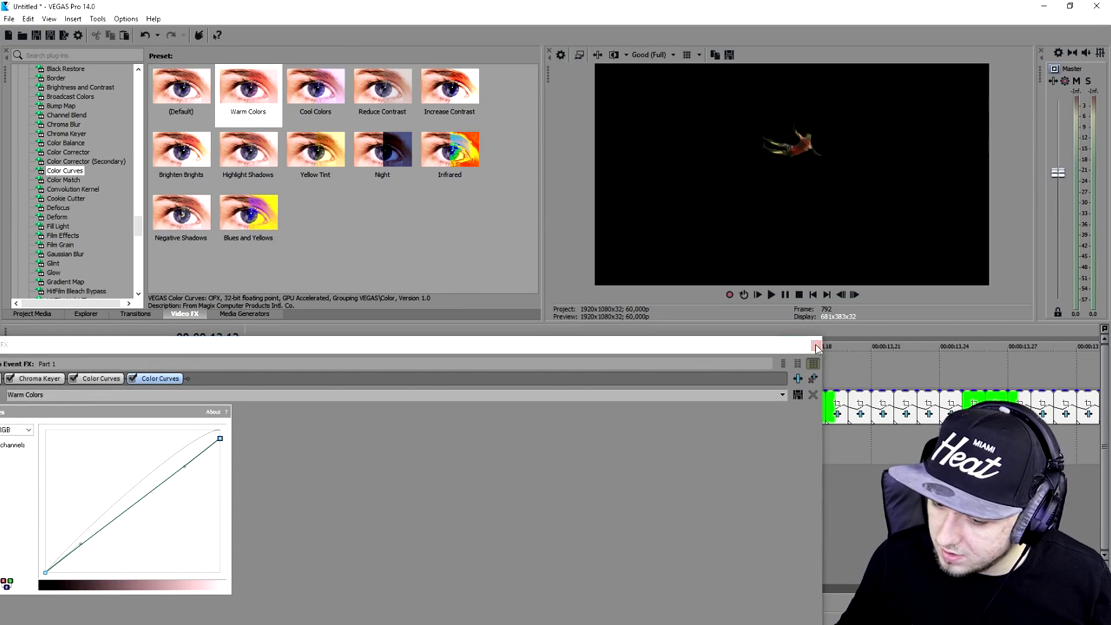
pyautogui.click(816, 346)
# - Add the Color Curves presets Cool Colors to the frame event at 00:00:13,14 and Increase Contrast to the one at 00:00:13,15
pyautogui.scroll(-8, 755, 377)
pyautogui.scroll(6, 752, 378)
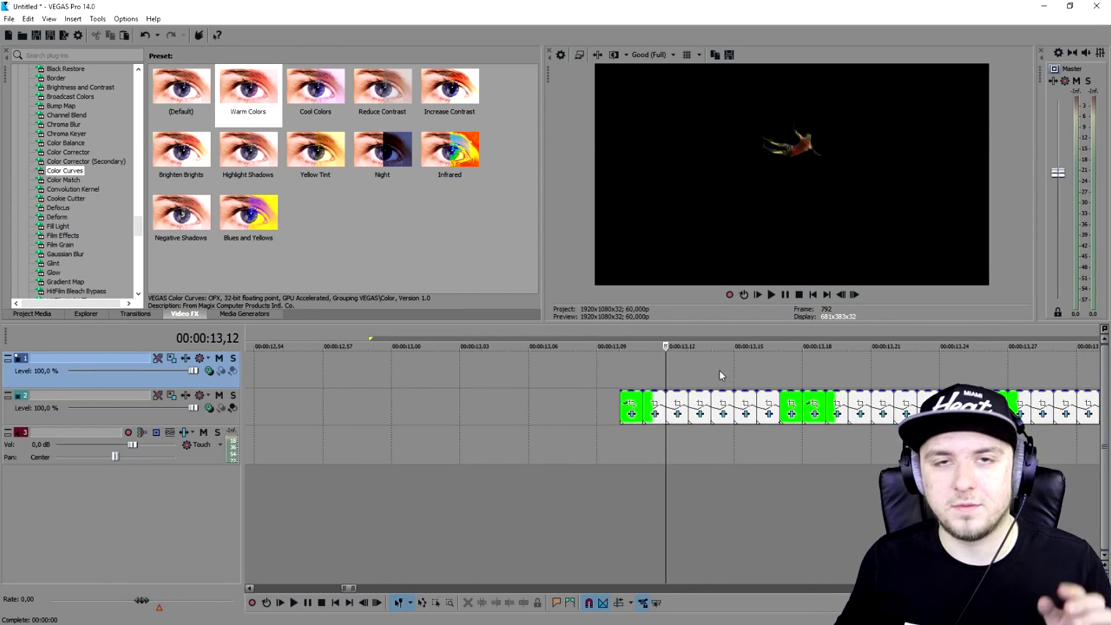
pyautogui.scroll(3, 752, 397)
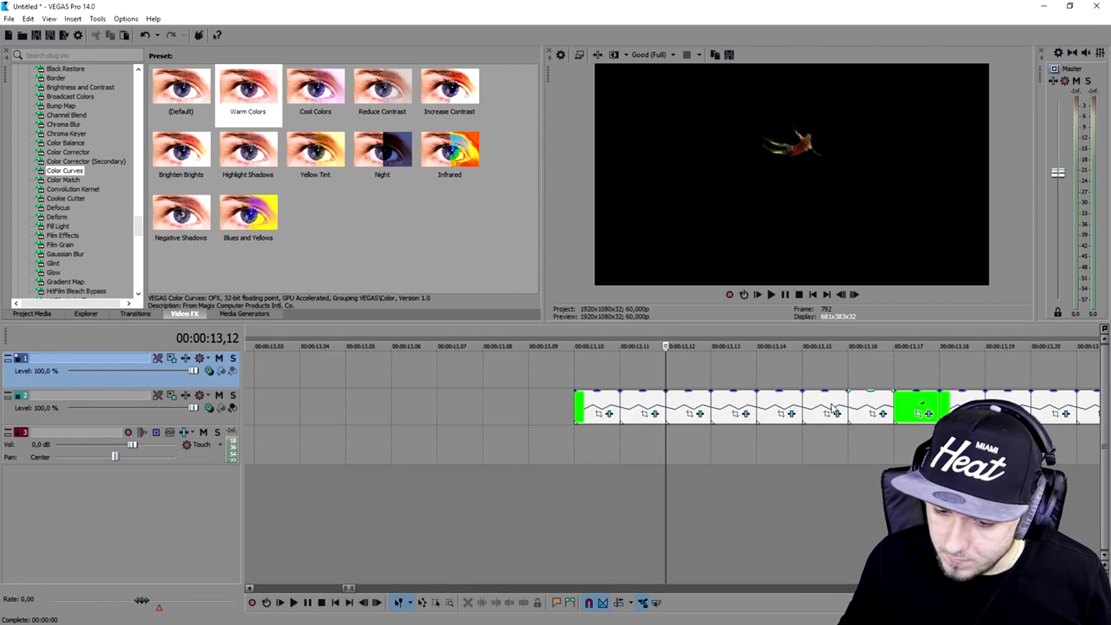
pyautogui.click(770, 408)
pyautogui.click(823, 408)
pyautogui.scroll(-2, 822, 409)
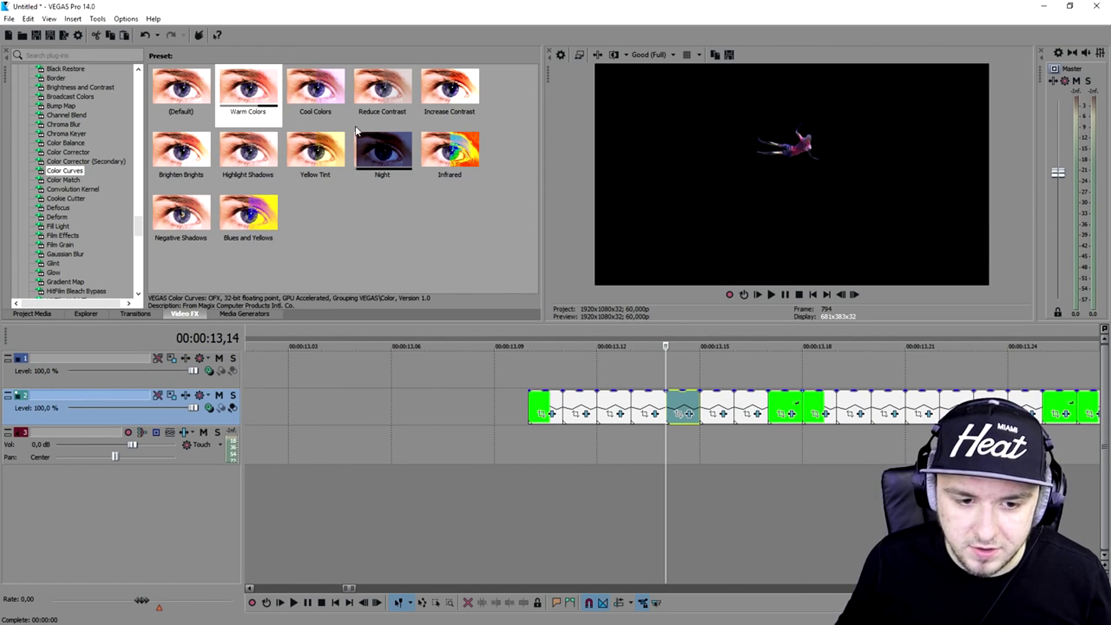
pyautogui.moveTo(310, 87); pyautogui.dragTo(690, 405)
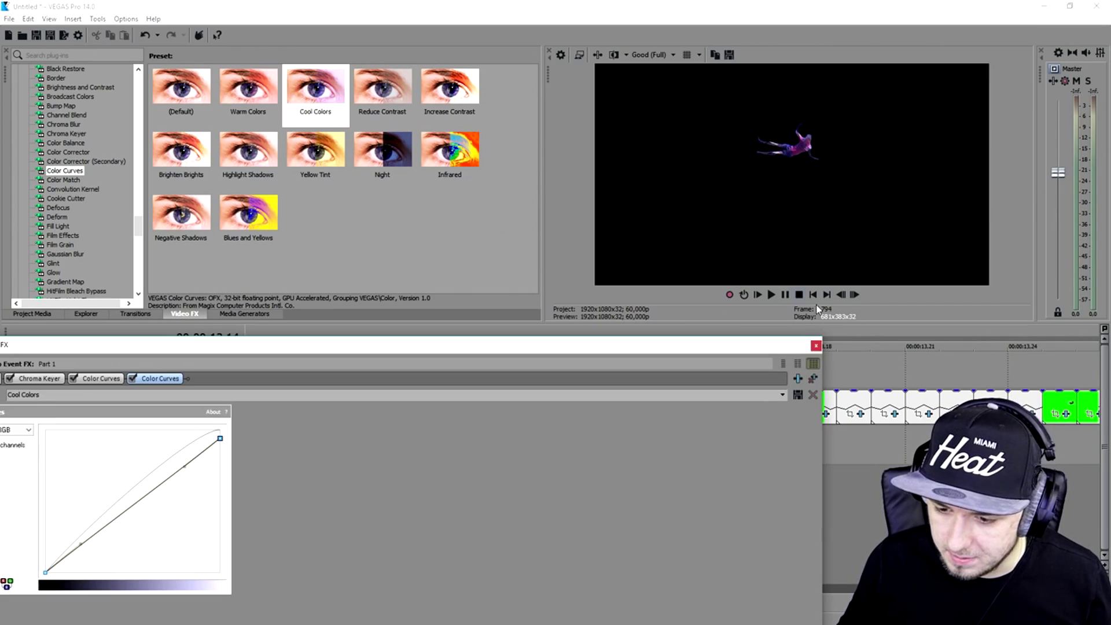
pyautogui.click(815, 346)
pyautogui.moveTo(450, 87); pyautogui.dragTo(716, 355)
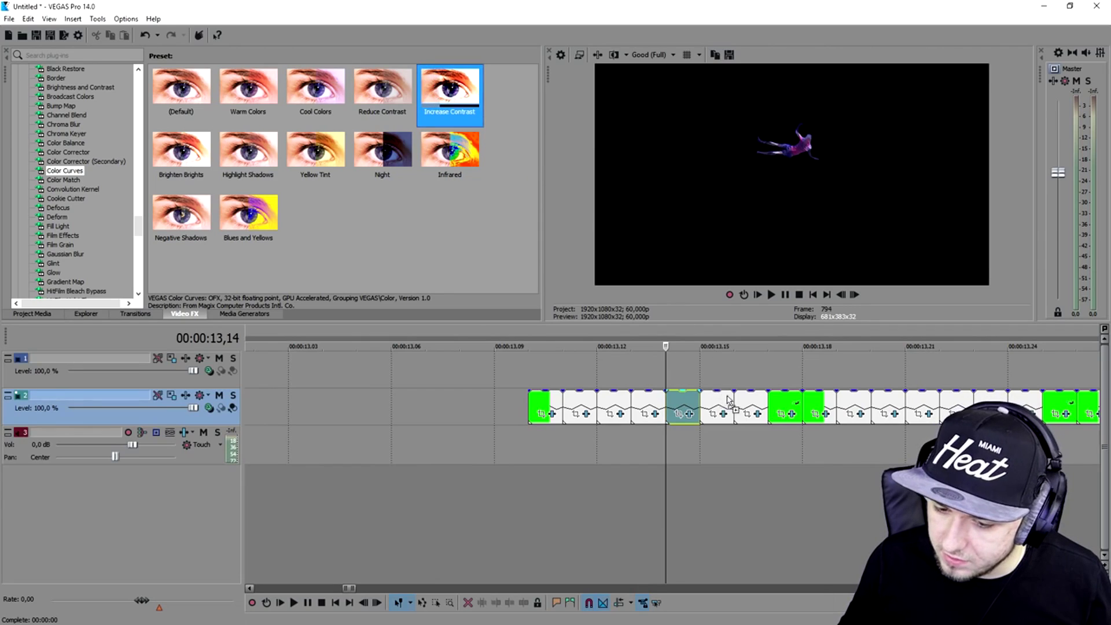
pyautogui.moveTo(722, 399); pyautogui.dragTo(721, 406)
pyautogui.click(815, 346)
# - Add Color Corrector presets to the frame events at 00:00:13,16 and 00:00:13,17, plus the Color Curves preset Blues and Yellows on the latter
pyautogui.click(751, 409)
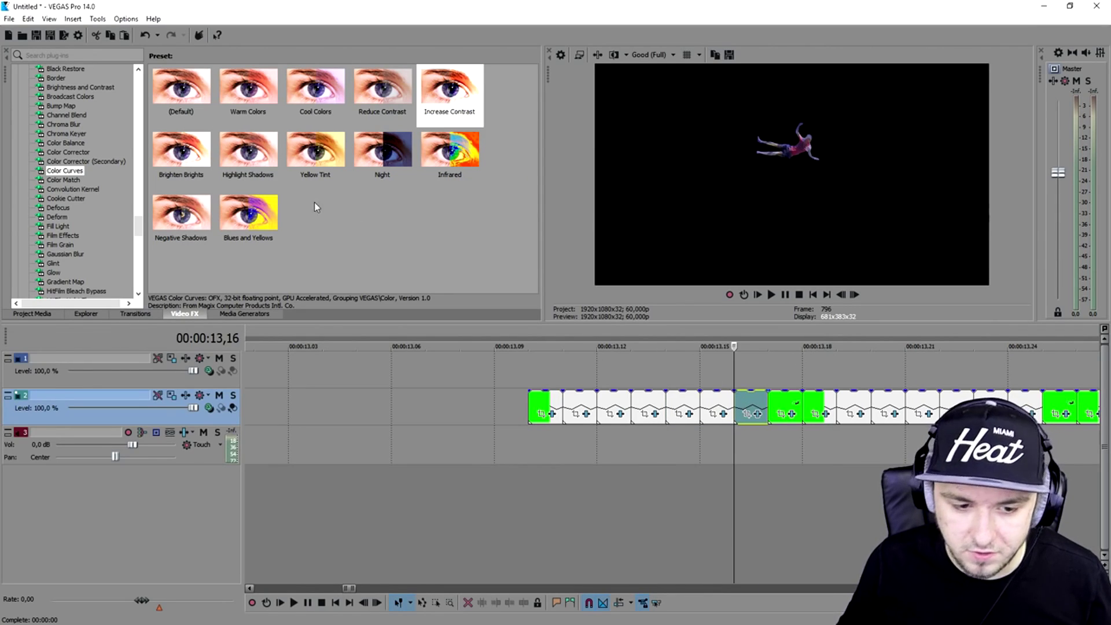
pyautogui.click(71, 180)
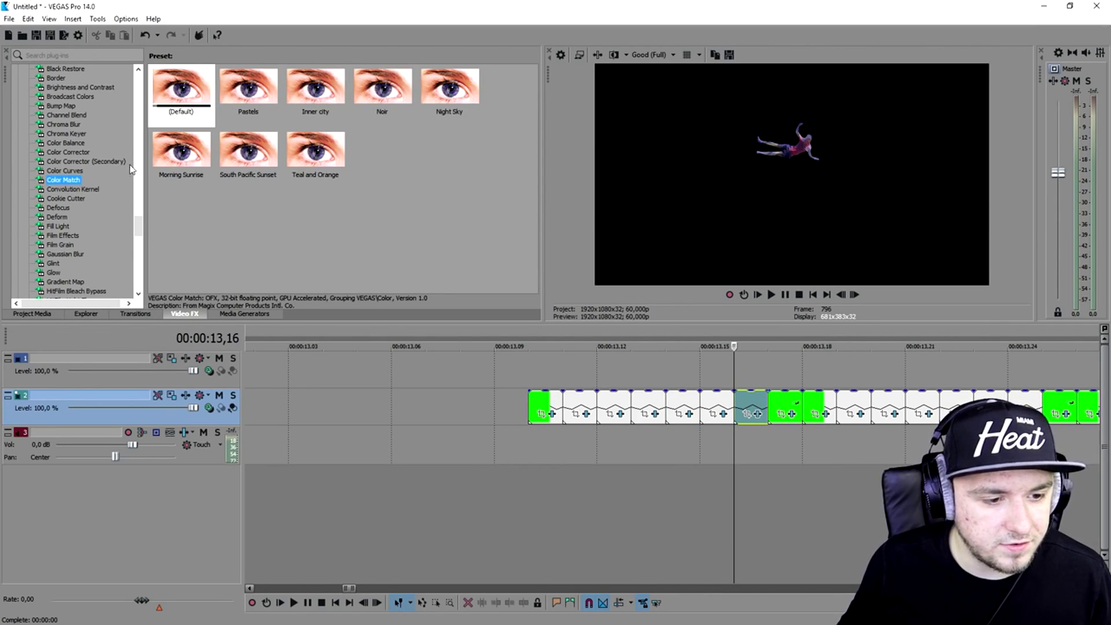
pyautogui.click(67, 161)
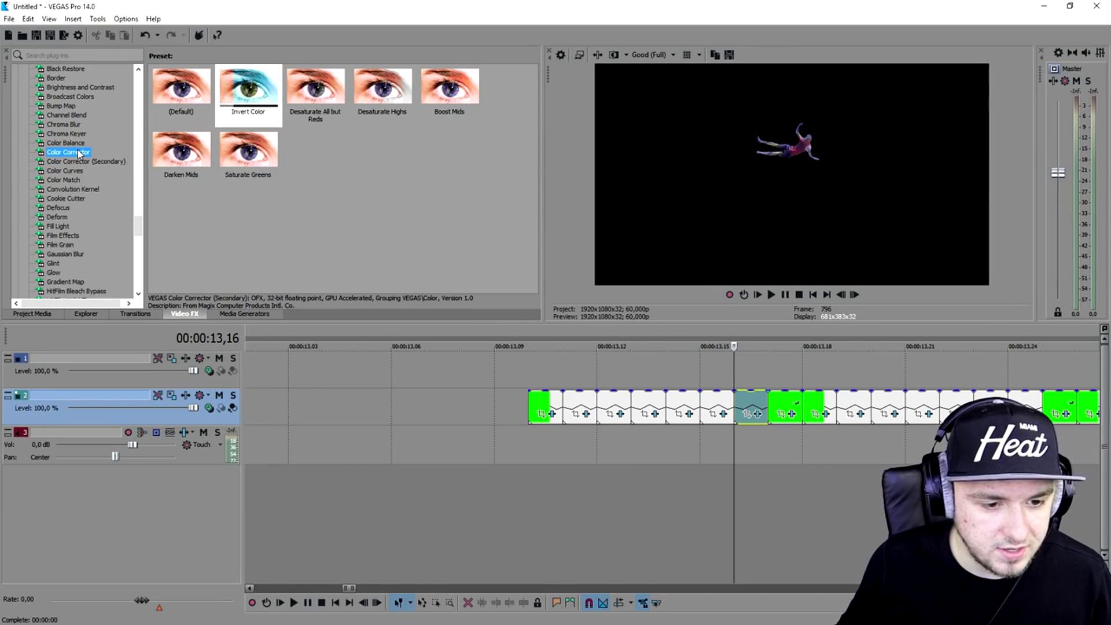
pyautogui.moveTo(315, 153); pyautogui.dragTo(323, 155)
pyautogui.moveTo(748, 405); pyautogui.dragTo(748, 406)
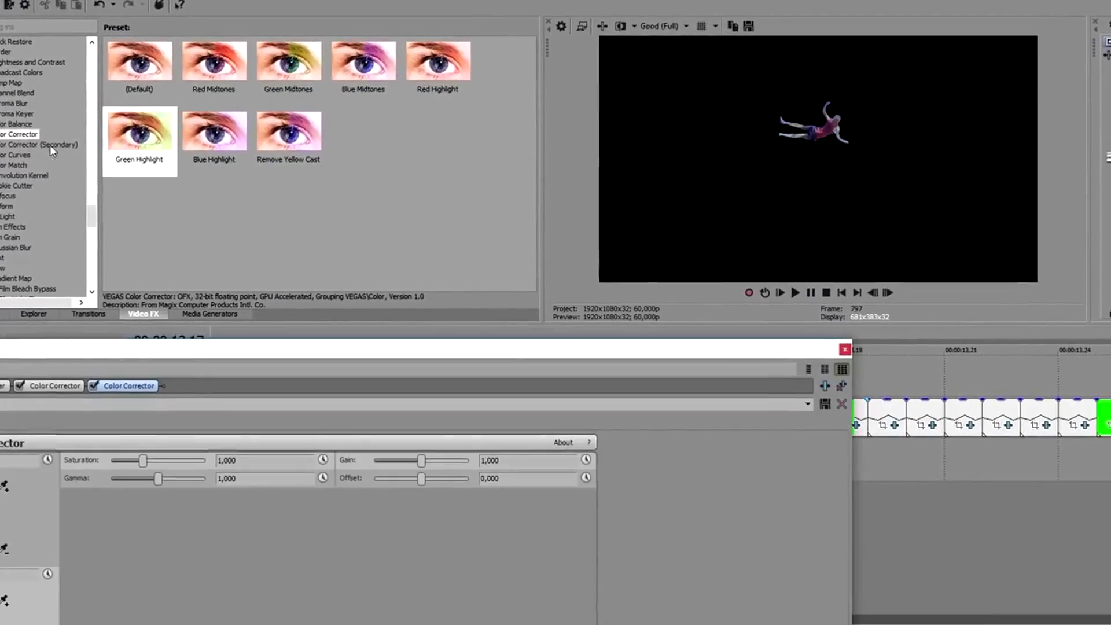
pyautogui.click(51, 146)
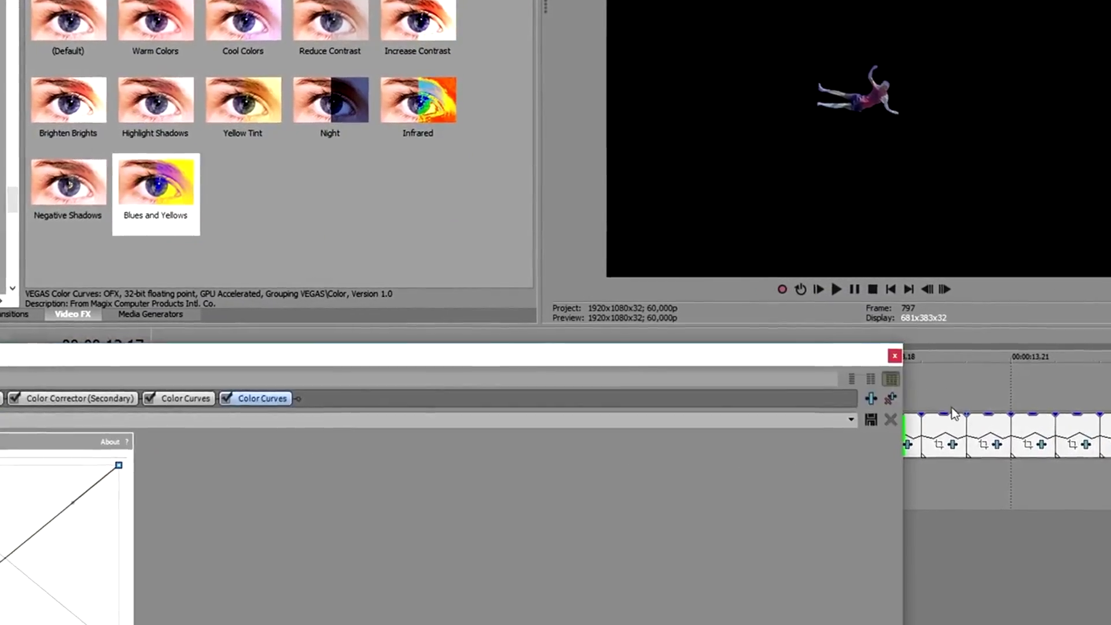
pyautogui.click(895, 355)
# - Loop playback over the recoloured frames from 00:00:13,10 to about 00:00:13,21 to preview the colour flicker
pyautogui.scroll(-3, 563, 387)
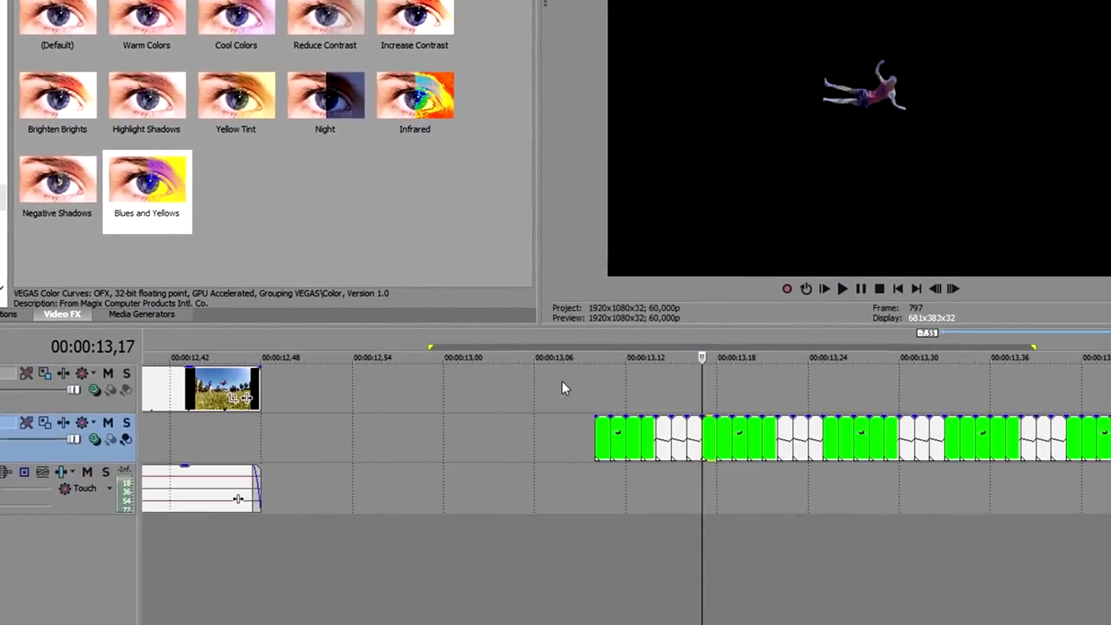
pyautogui.moveTo(595, 387); pyautogui.dragTo(758, 387)
pyautogui.click(801, 289)
pyautogui.press('space')
pyautogui.press('Return')
# - Apply varied Color Curves presets, including Infrared, Blues and Yellows and Yellow Tint, to the single-frame events between 00:00:13,21 and 00:00:13,40
pyautogui.click(791, 410)
pyautogui.scroll(-1, 792, 410)
pyautogui.moveTo(213, 86); pyautogui.dragTo(746, 445)
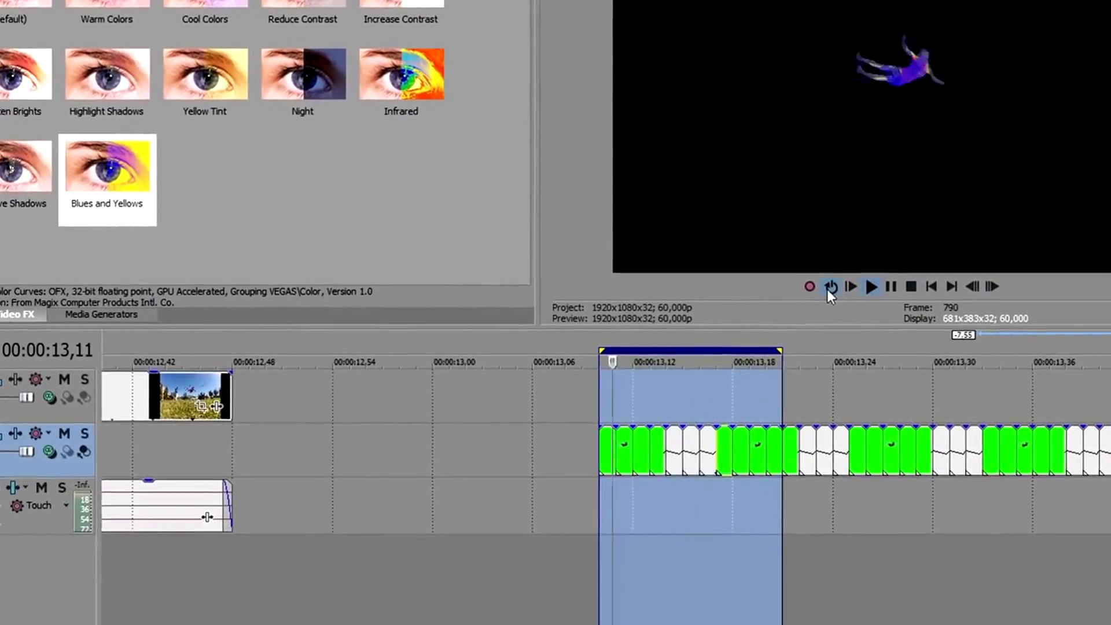
pyautogui.moveTo(389, 63); pyautogui.dragTo(1018, 460)
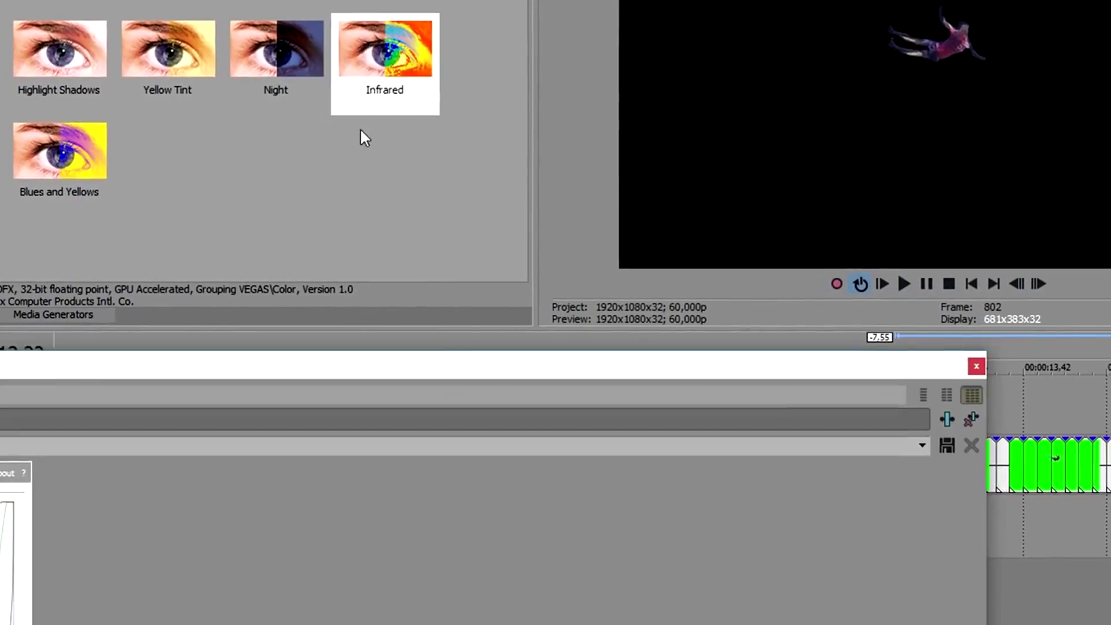
pyautogui.moveTo(579, 364); pyautogui.dragTo(723, 538)
pyautogui.moveTo(73, 159); pyautogui.dragTo(775, 461)
pyautogui.moveTo(178, 64); pyautogui.dragTo(957, 415)
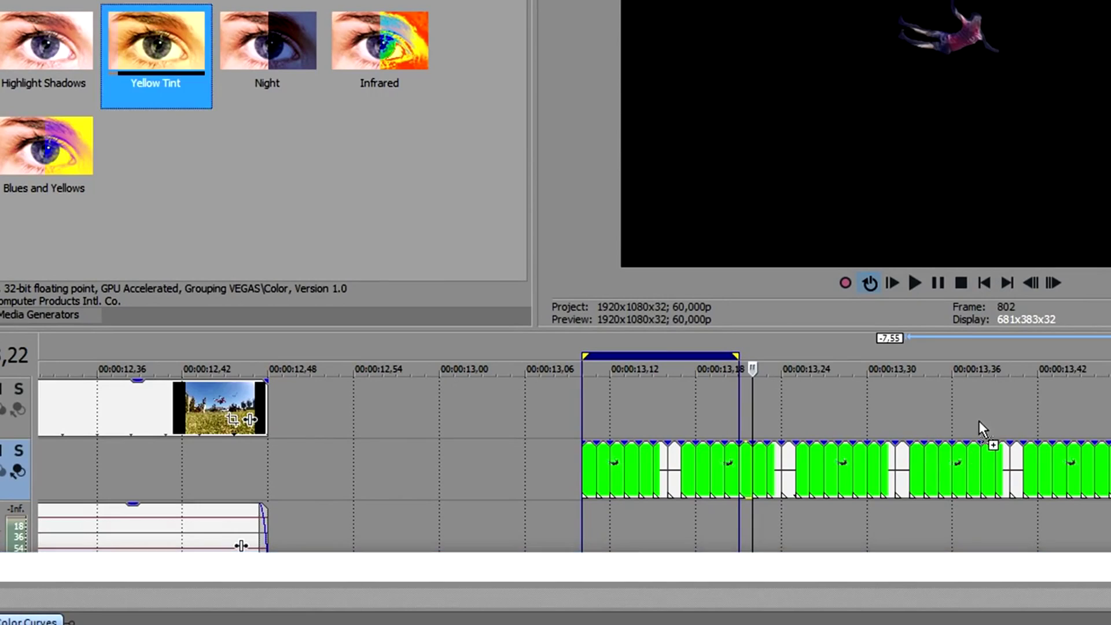
# - Set the loop region from 00:00:13,10 to 00:00:13,40 over the recoloured frames and review it
pyautogui.moveTo(582, 405); pyautogui.dragTo(1009, 385)
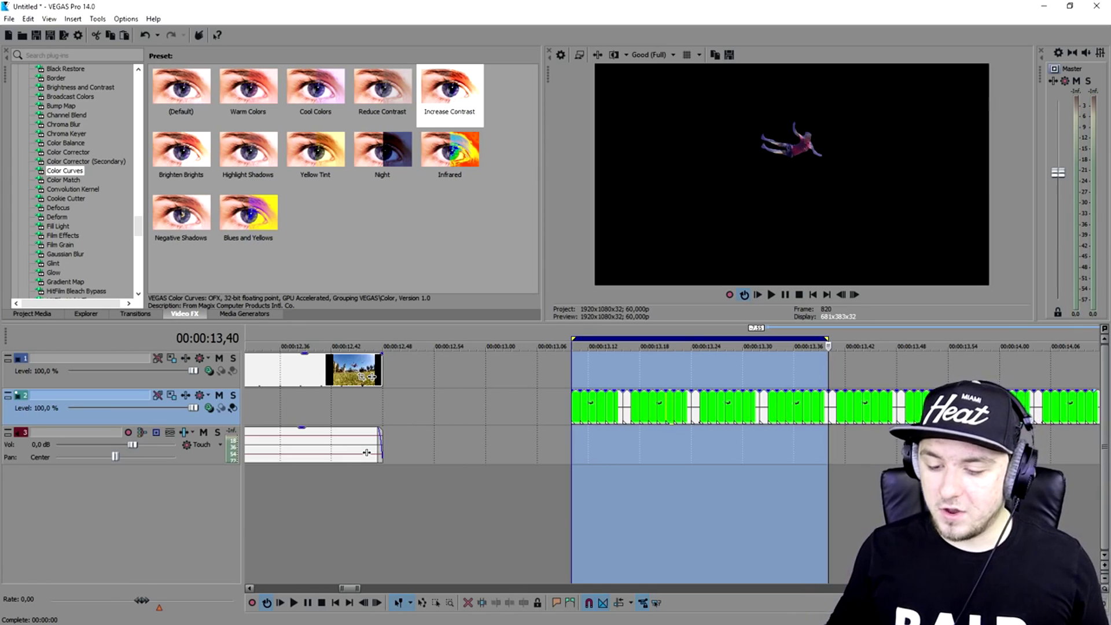
pyautogui.scroll(-3, 742, 405)
pyautogui.scroll(4, 742, 405)
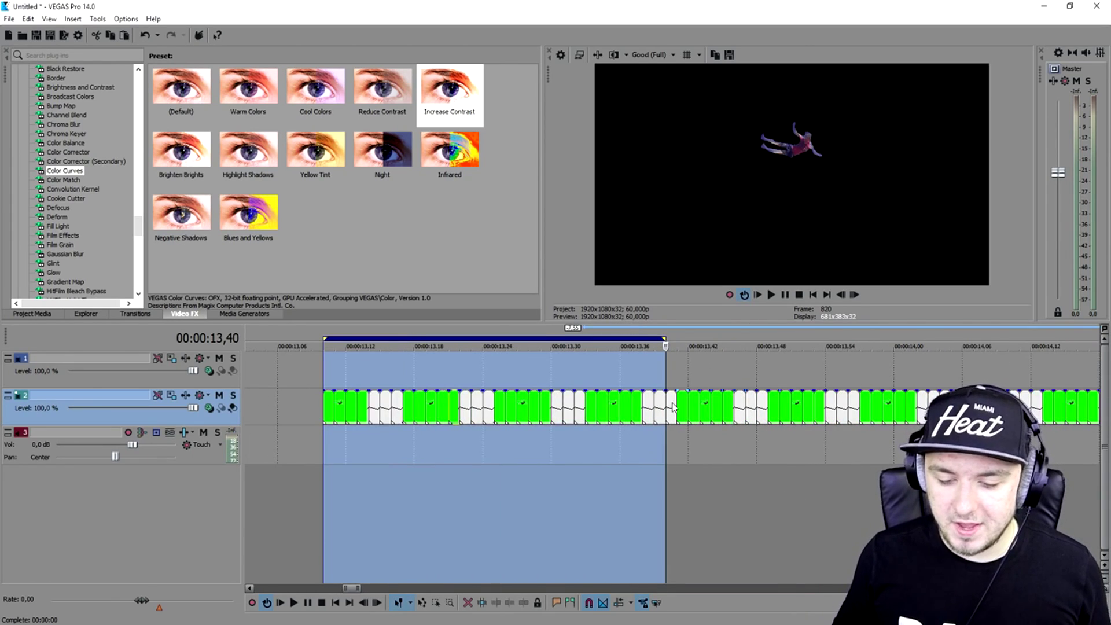
pyautogui.scroll(-1, 742, 405)
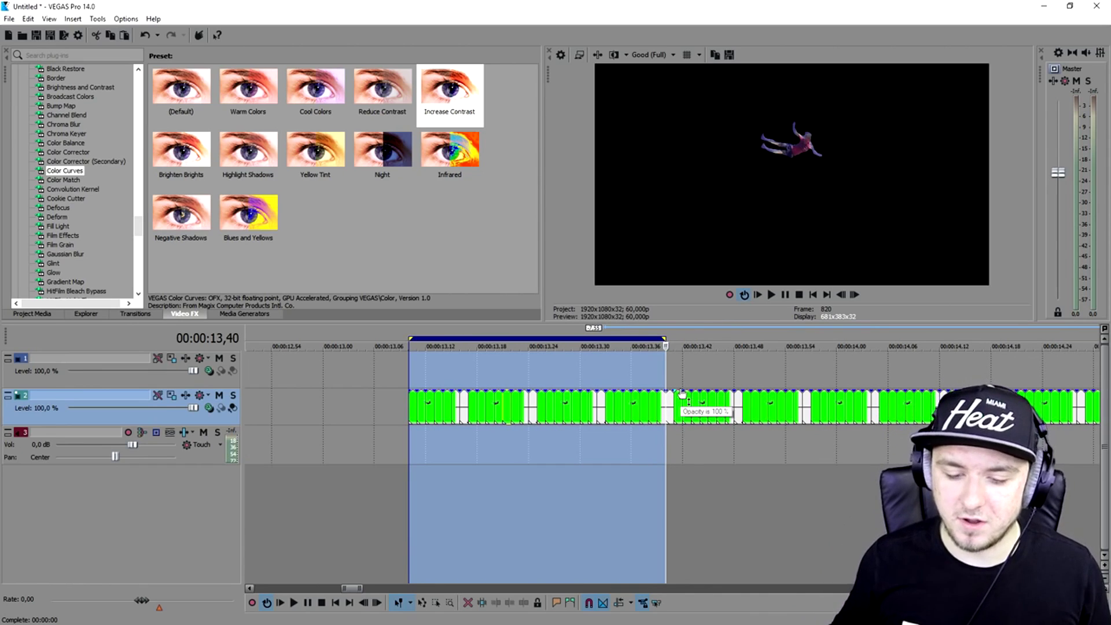
pyautogui.press('space')
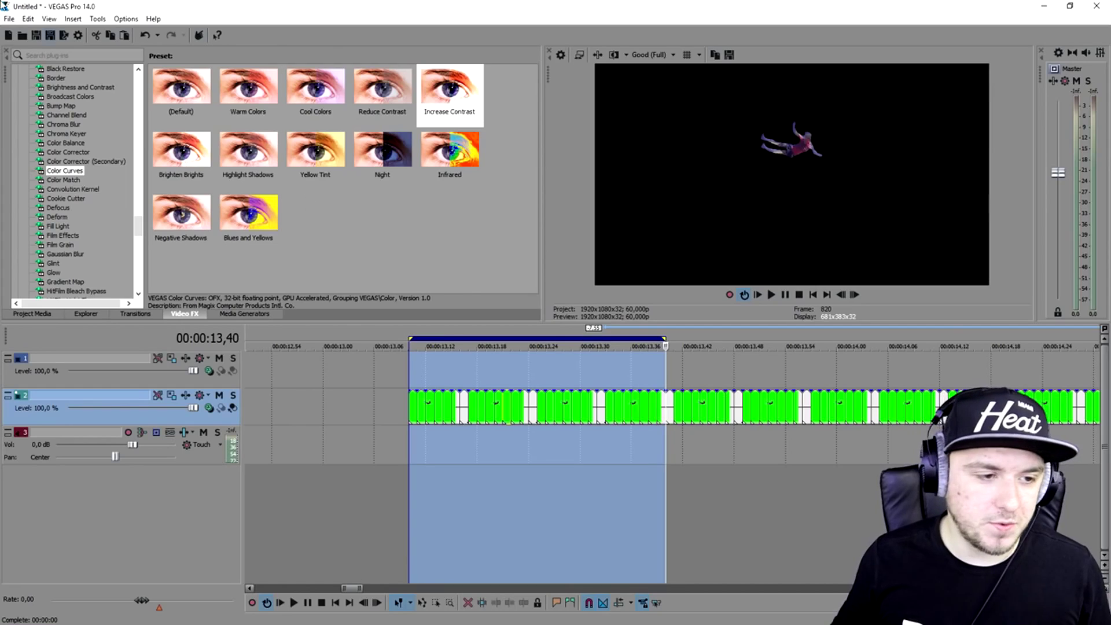
# - Render the loop region over the recoloured frames to the tutorial folder under the name Part 2
pyautogui.click(7, 19)
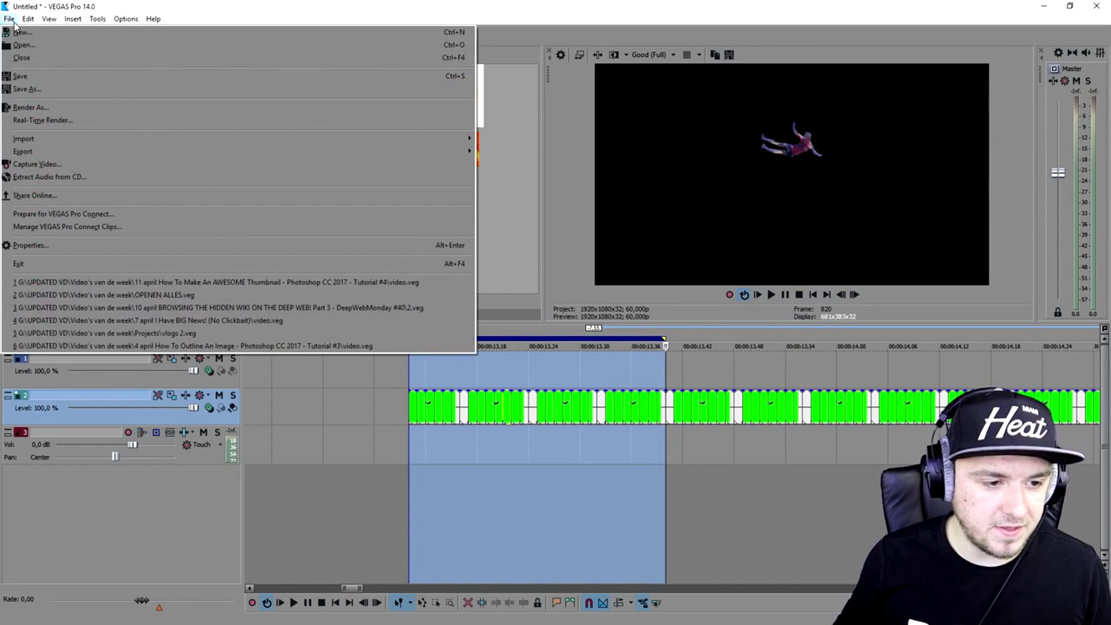
pyautogui.click(111, 110)
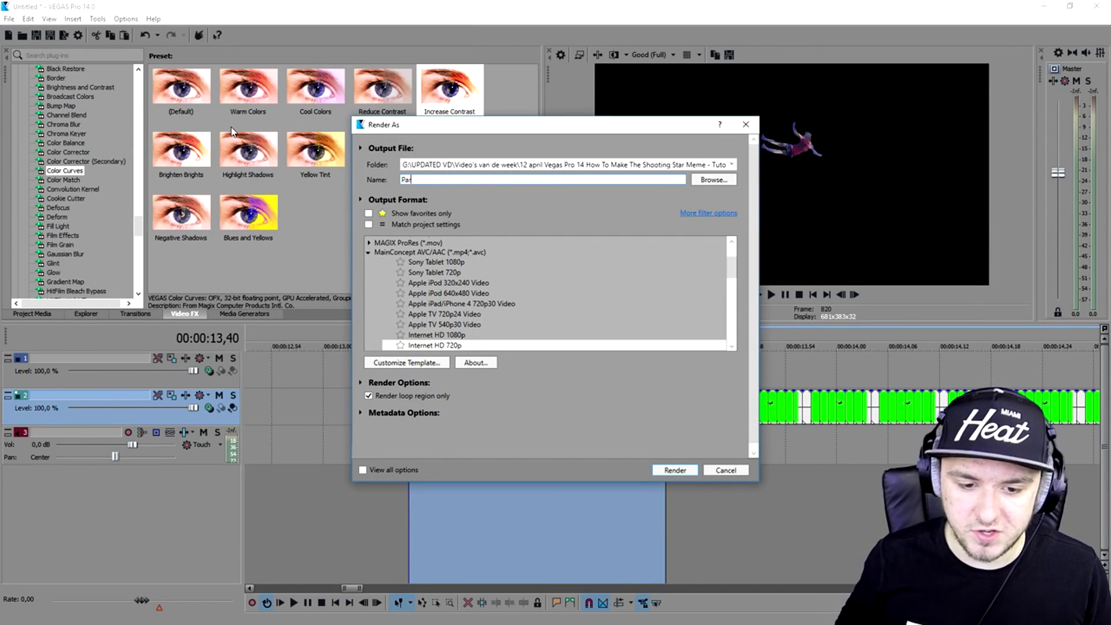
pyautogui.press('Return')
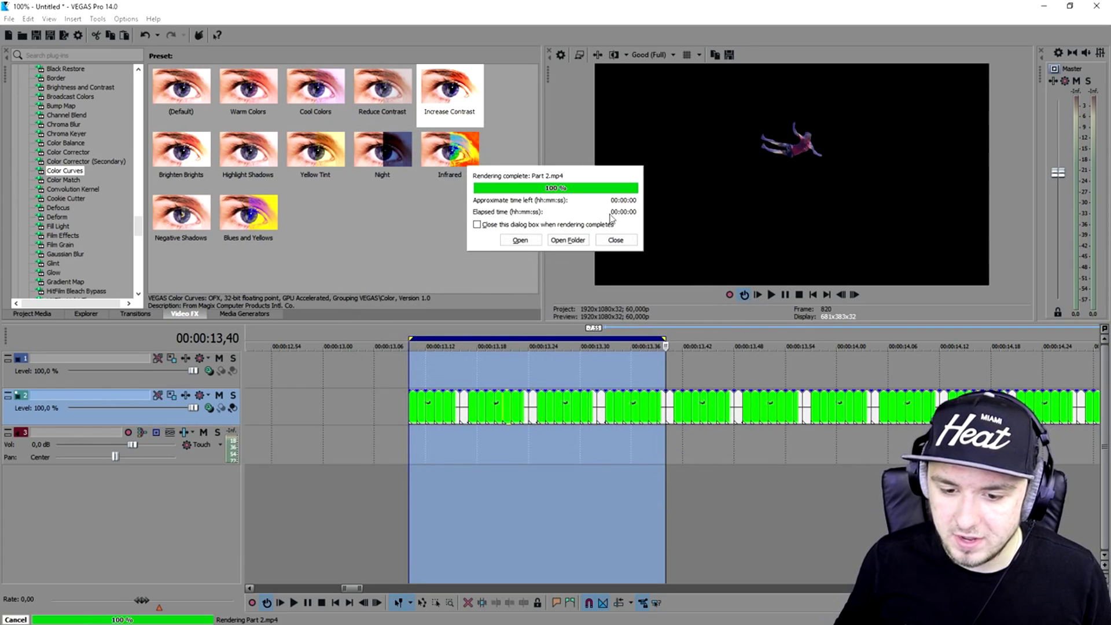
pyautogui.click(616, 240)
# - Replace the single-frame events with the rendered Part 2.mp4 on the second video track and play it
pyautogui.doubleClick(639, 404)
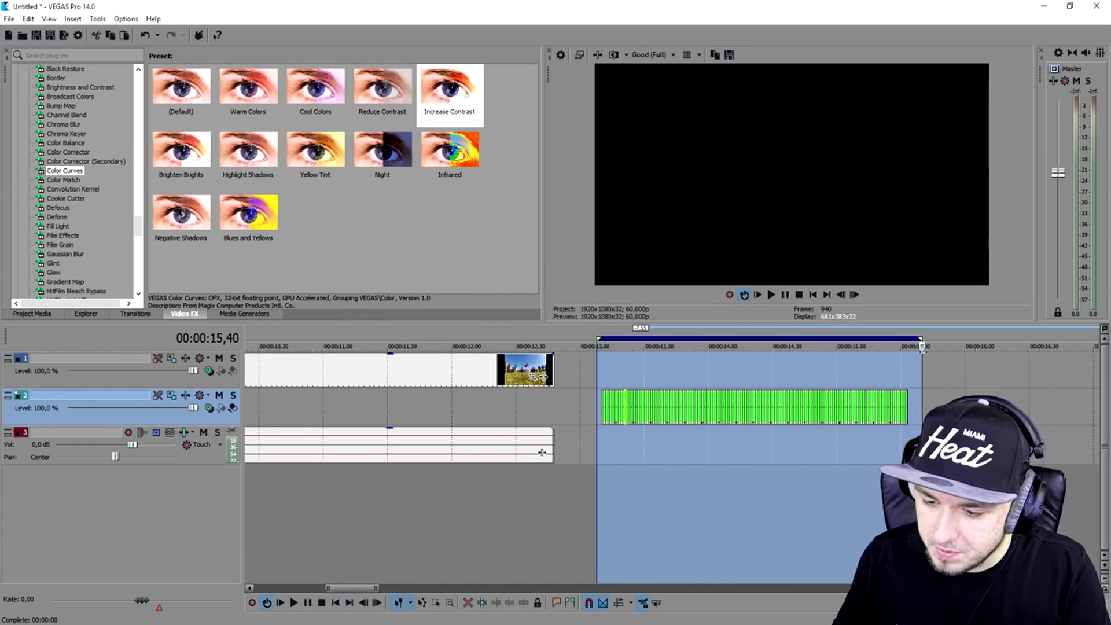
pyautogui.press('Delete')
pyautogui.click(601, 370)
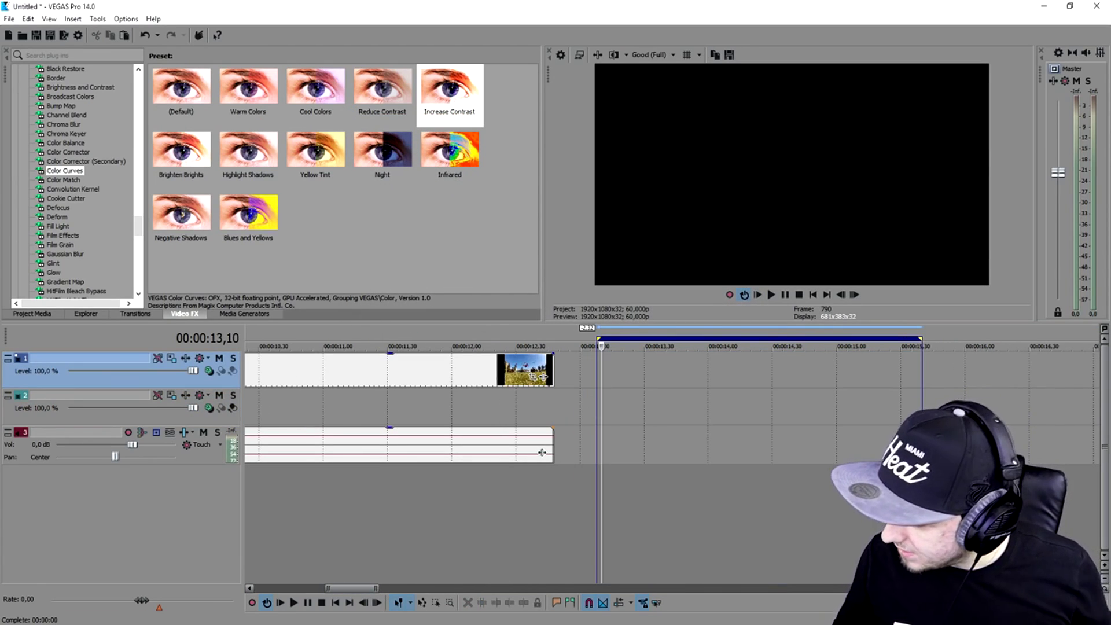
pyautogui.hotkey('alt', 'Tab')
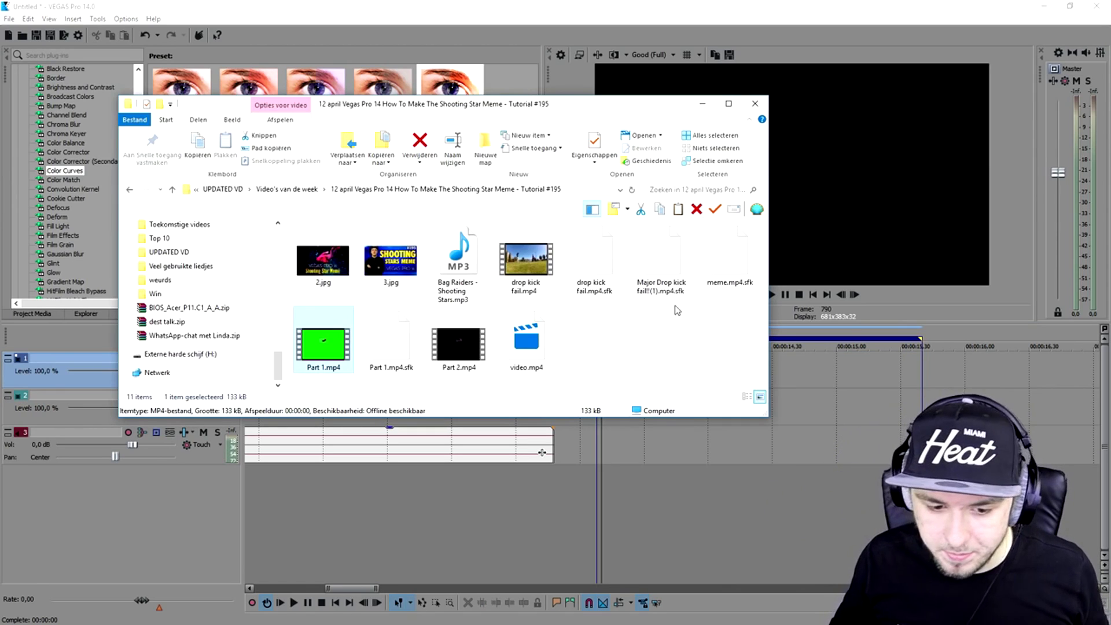
pyautogui.moveTo(470, 338); pyautogui.dragTo(696, 405)
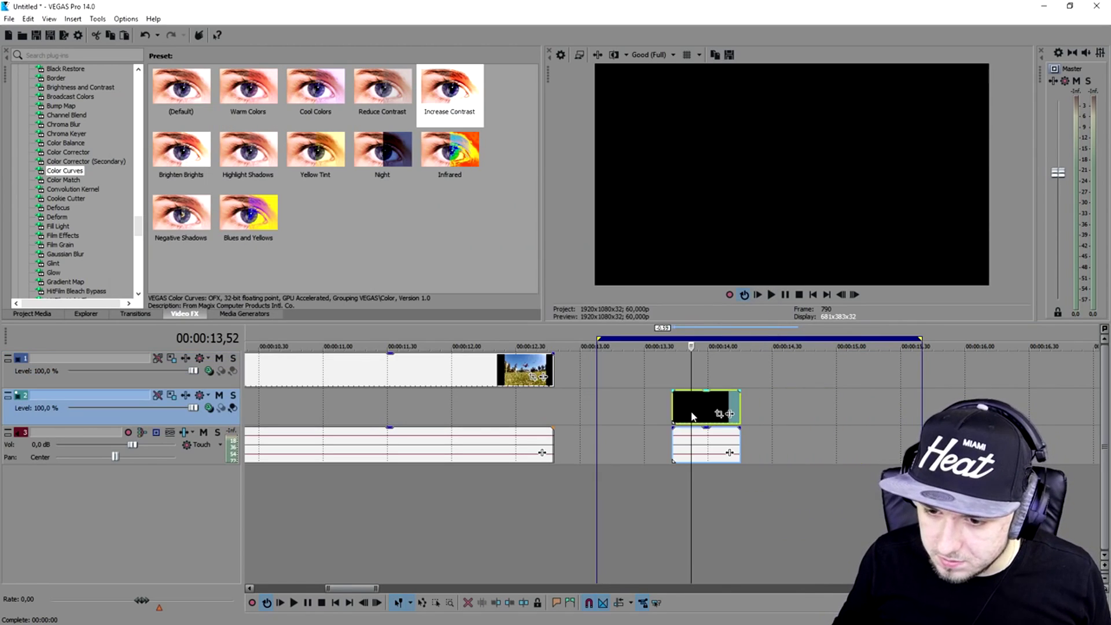
pyautogui.click(675, 400)
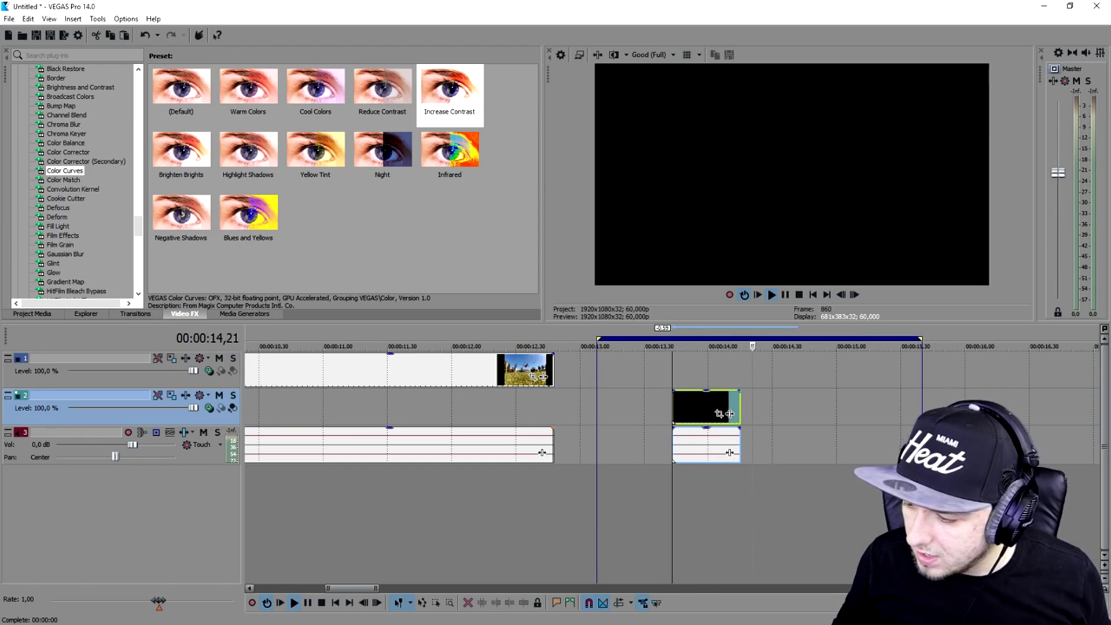
# - Check the rendered file in the project folder, and undo back to the single-frame green-screen events
pyautogui.hotkey('alt', 'Tab')
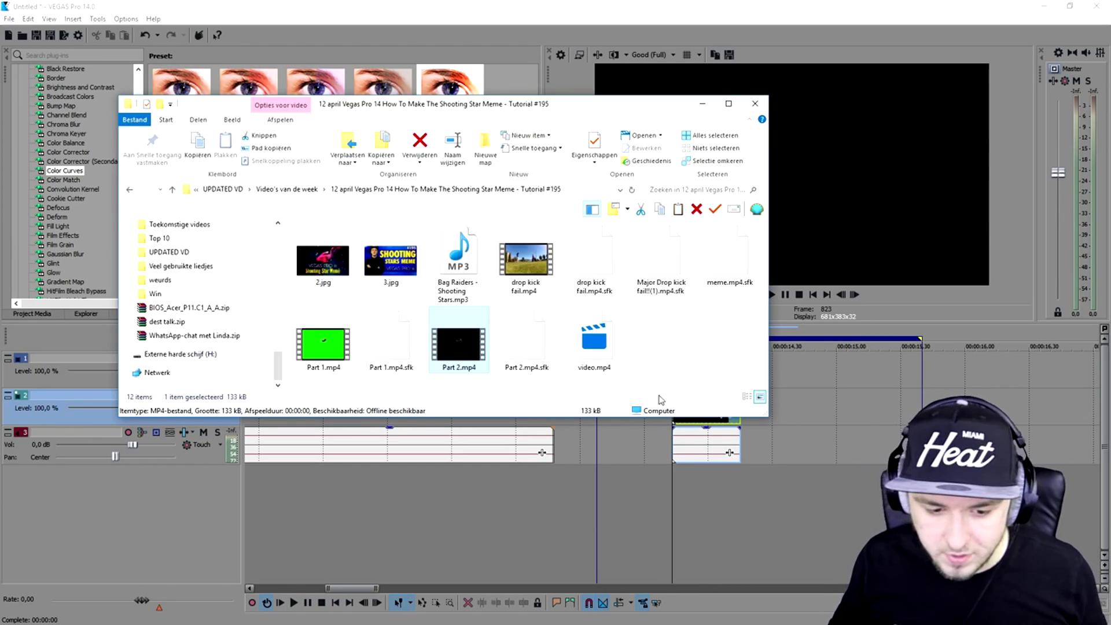
pyautogui.hotkey('alt', 'Tab')
pyautogui.hotkey('ctrl', 'z')
pyautogui.hotkey('ctrl', 'z')
pyautogui.hotkey('ctrl', 'z')
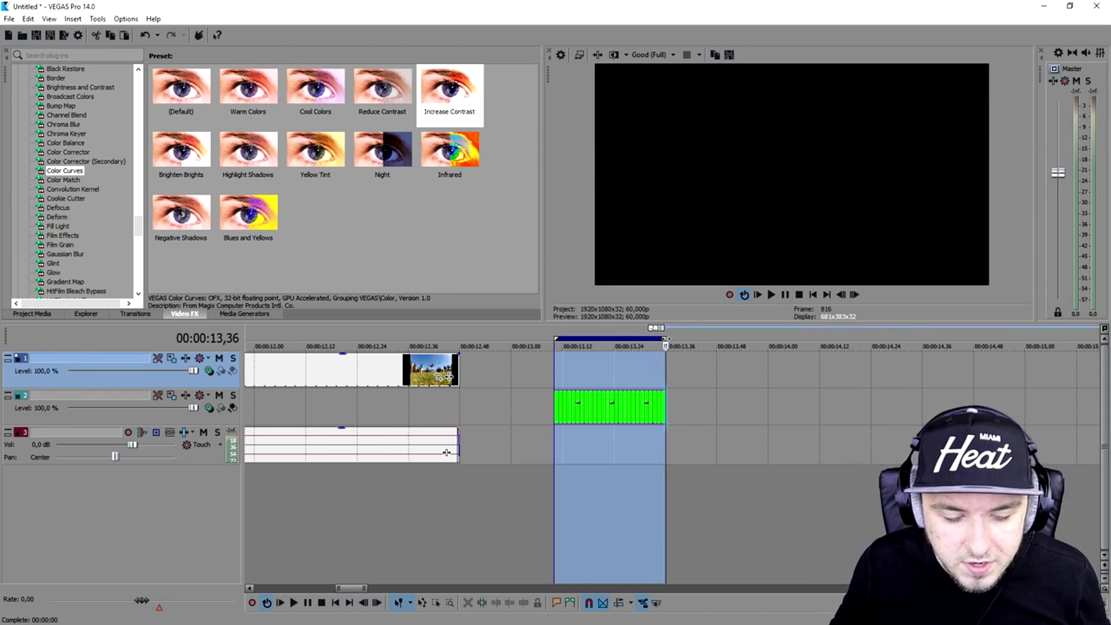
# - Add a green Solid Color background on the track beneath the single-frame events, matched to their length
pyautogui.click(248, 314)
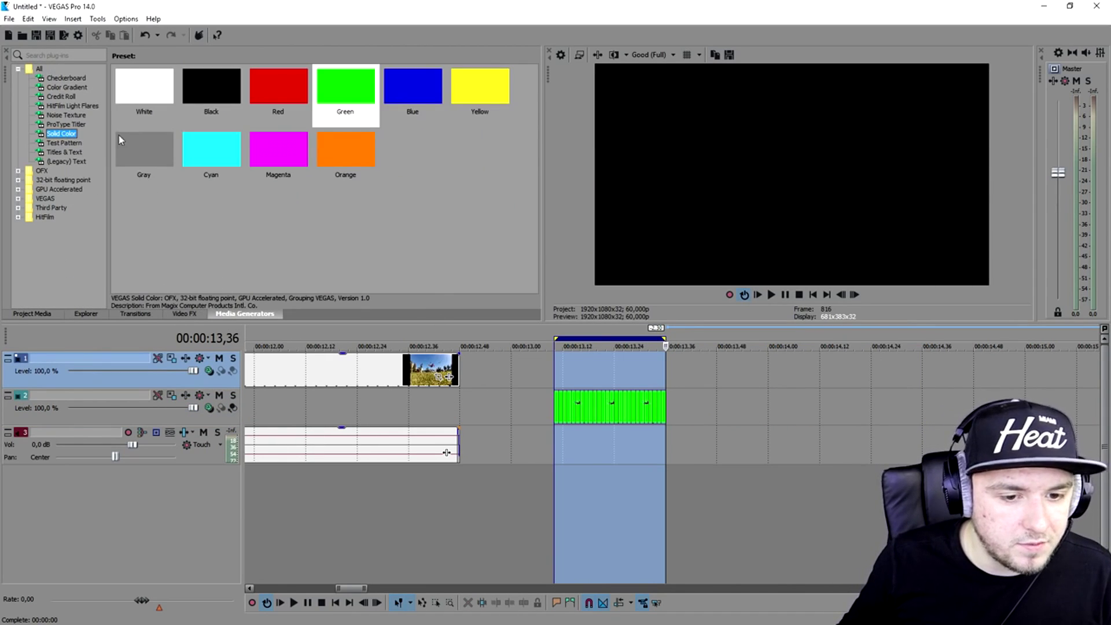
pyautogui.moveTo(346, 93); pyautogui.dragTo(474, 293)
pyautogui.moveTo(562, 450); pyautogui.dragTo(563, 451)
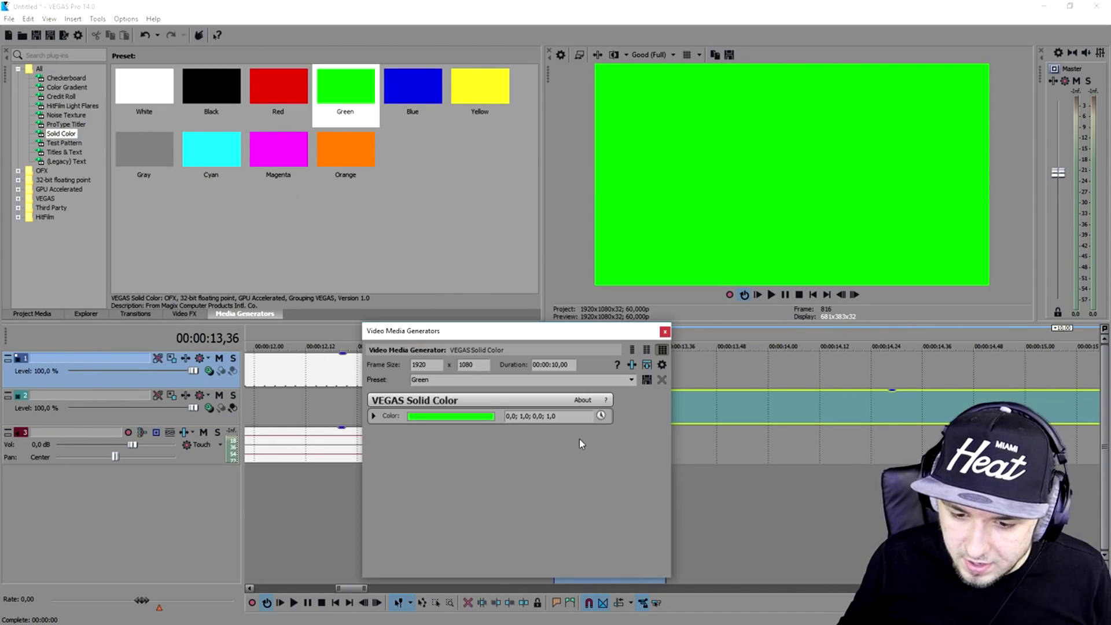
pyautogui.click(665, 332)
pyautogui.moveTo(696, 411); pyautogui.dragTo(582, 378)
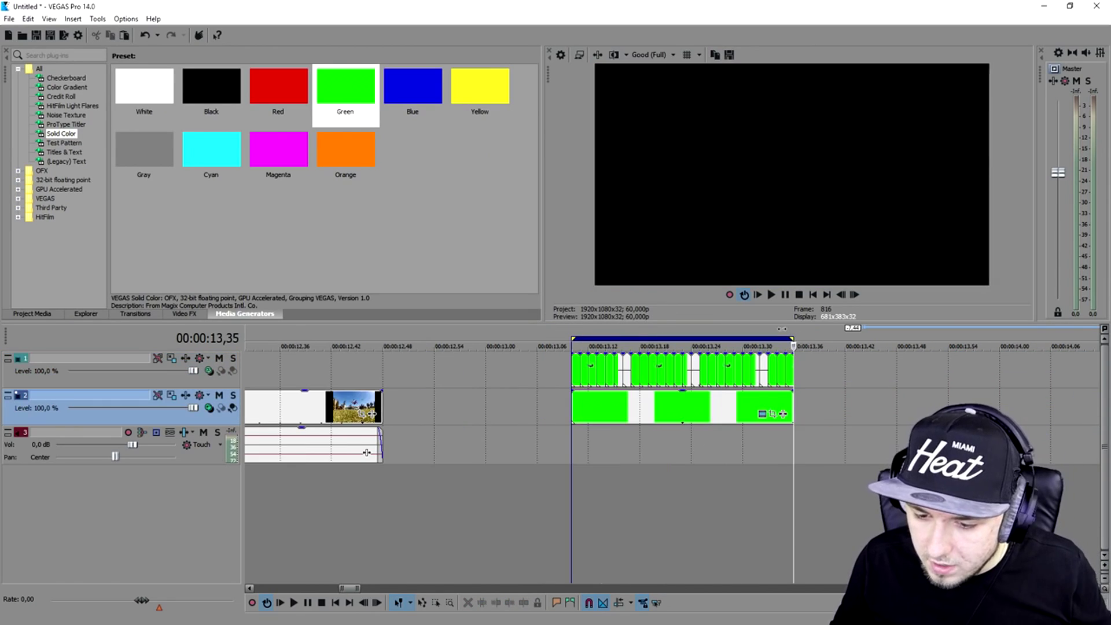
# - Set the loop region from 00:00:13,10 to about 00:00:13,36 and render it as Part 2, replacing the earlier file
pyautogui.moveTo(793, 327); pyautogui.dragTo(574, 326)
pyautogui.click(7, 18)
pyautogui.click(63, 77)
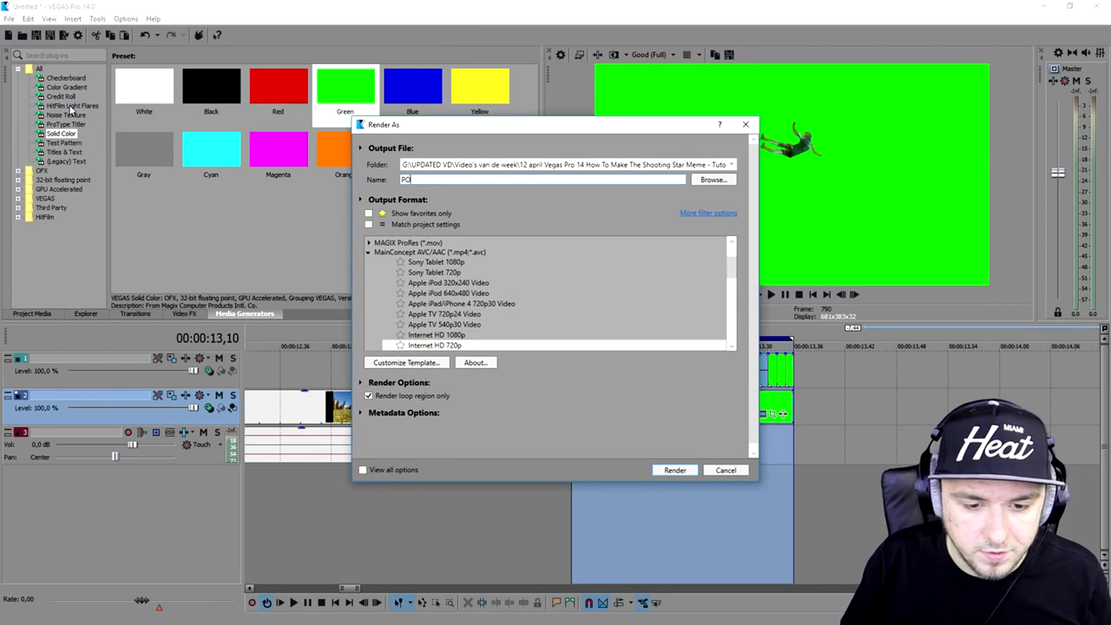
pyautogui.press('Return')
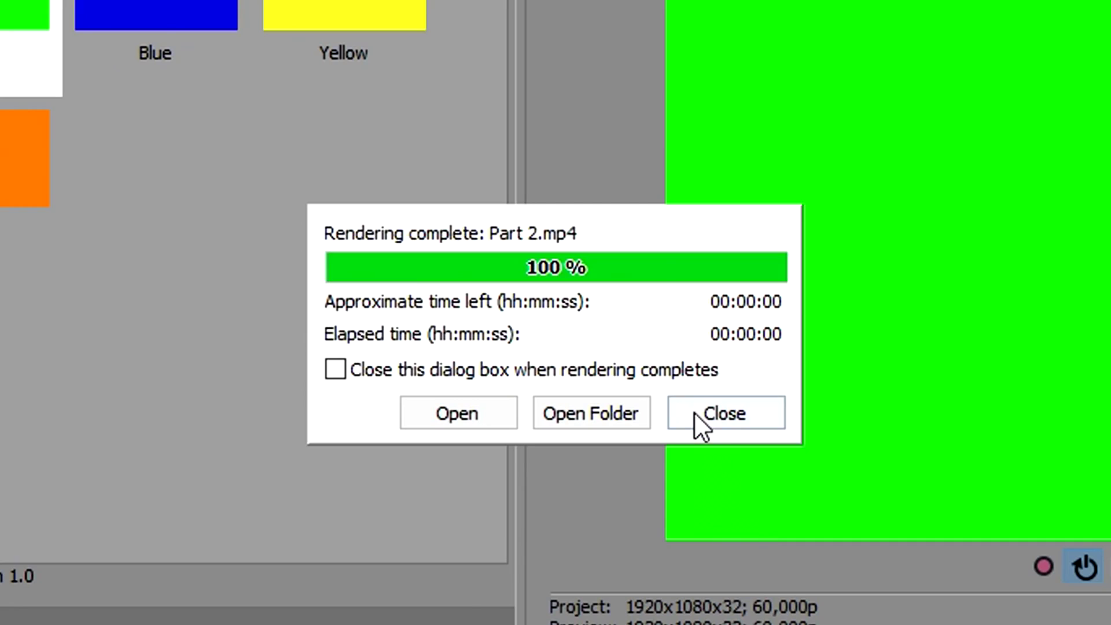
pyautogui.click(606, 240)
# - Delete the frame events with their green background and place Part 2.mp4 from the project folder on the top video track
pyautogui.press('Delete')
pyautogui.scroll(-3, 556, 354)
pyautogui.click(534, 372)
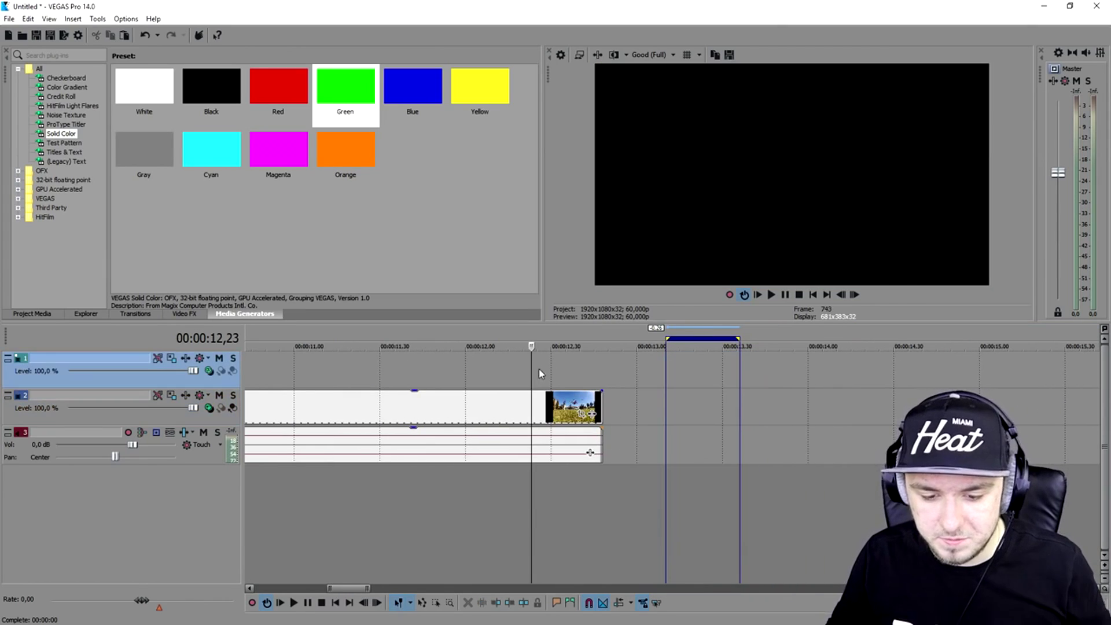
pyautogui.hotkey('alt', 'Tab')
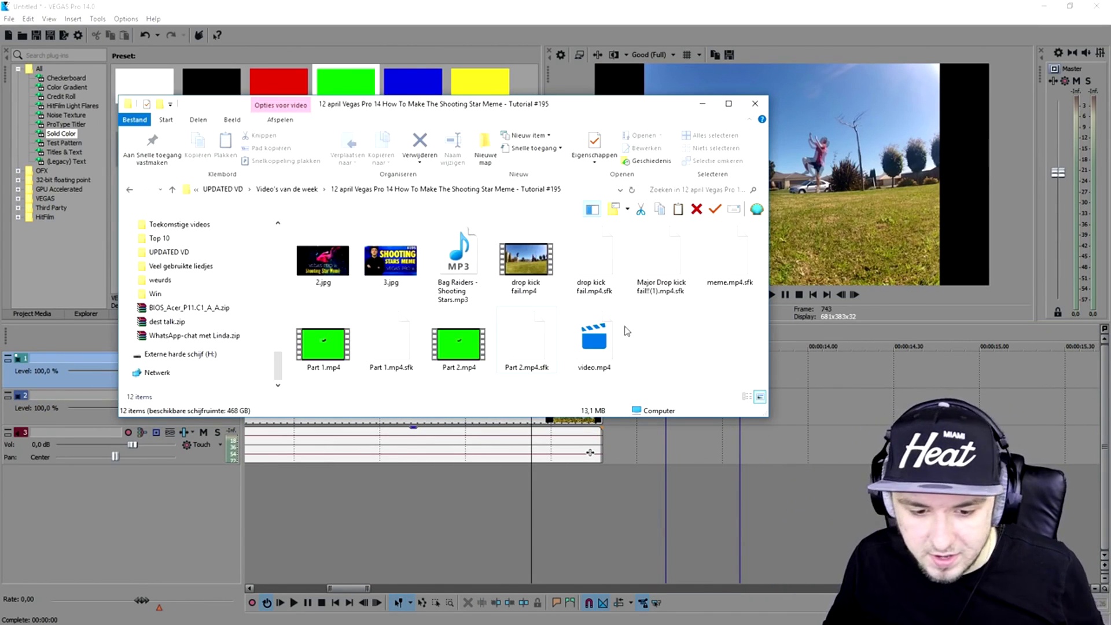
pyautogui.moveTo(469, 334); pyautogui.dragTo(691, 372)
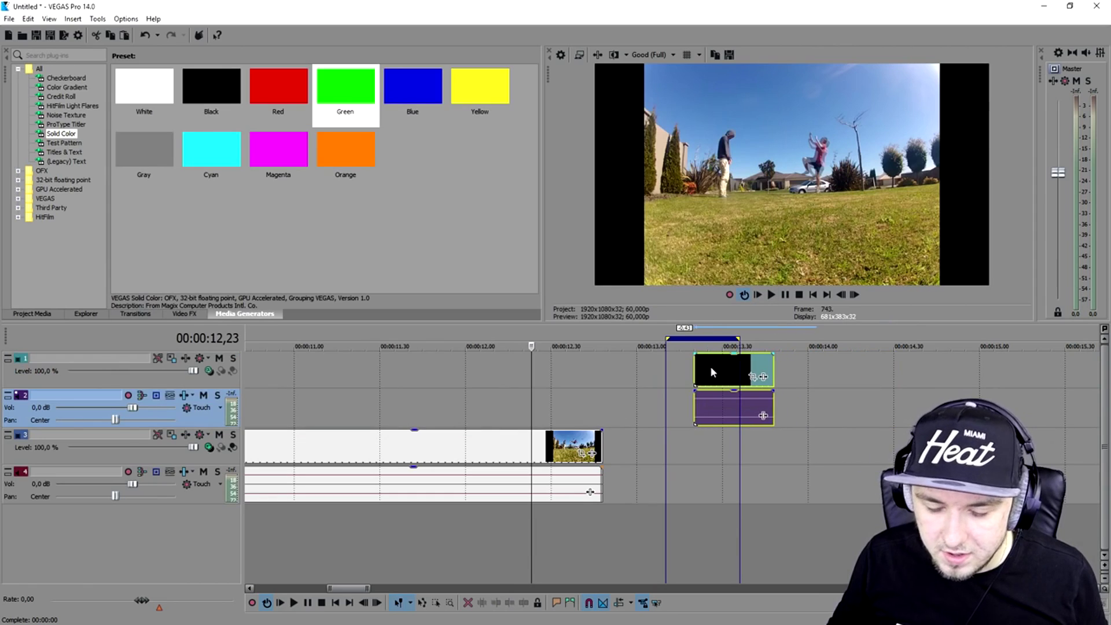
# - Turn off loop playback and play the placed Part 2 clip to check it
pyautogui.click(681, 360)
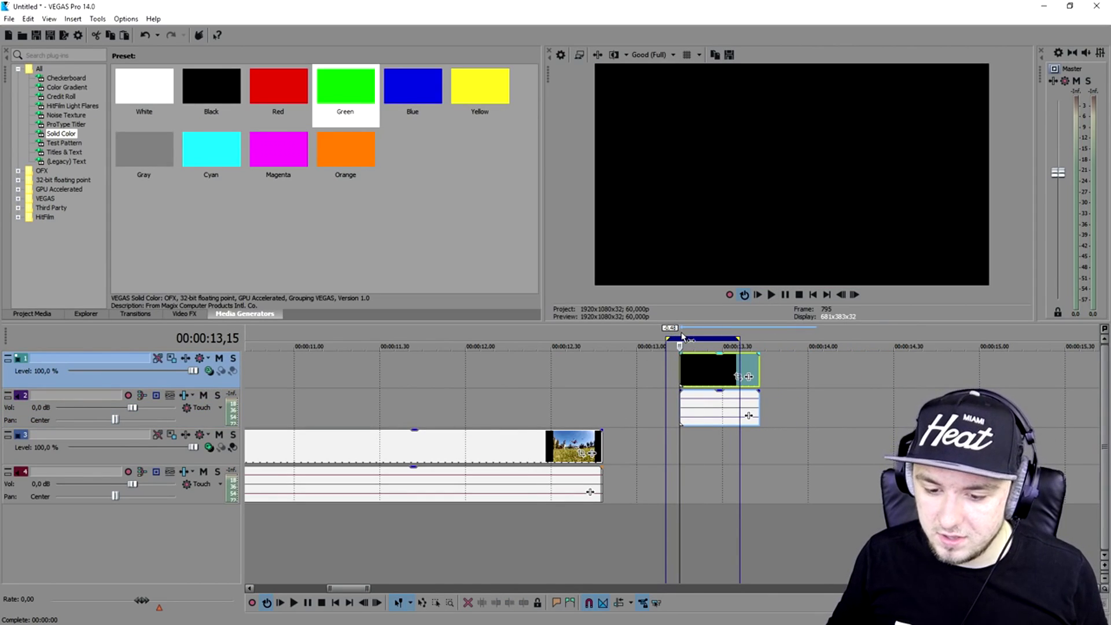
pyautogui.click(744, 295)
pyautogui.press('space')
pyautogui.scroll(1, 719, 343)
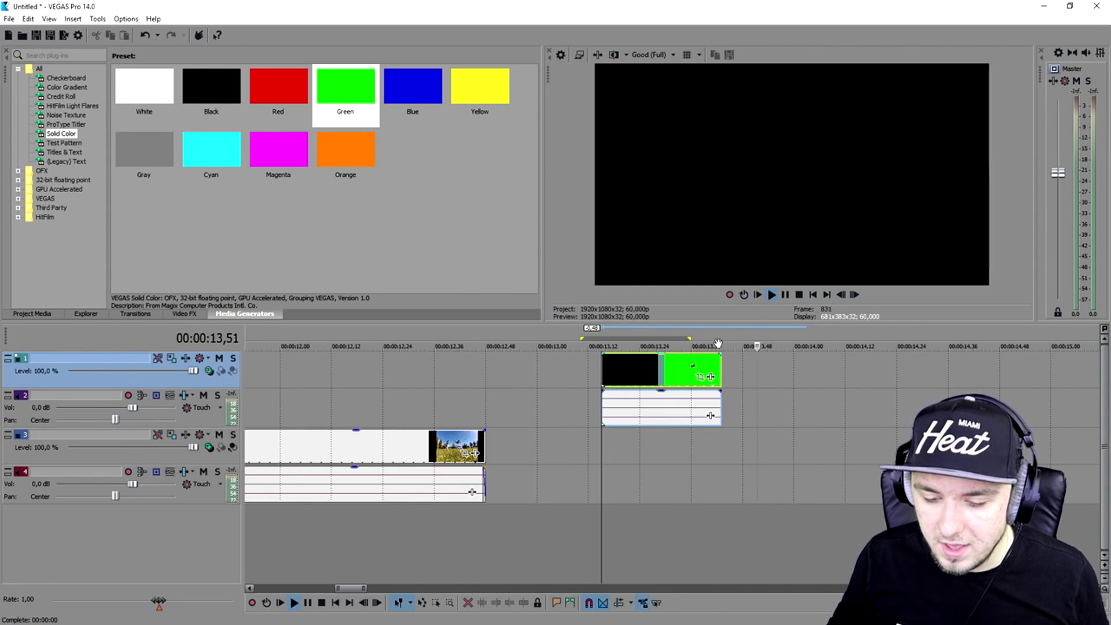
# - Copy the Part 2 clip, paste five copies end to end behind it and play back the joins
pyautogui.click(720, 369)
pyautogui.hotkey('ctrl', 'c')
pyautogui.scroll(-2, 718, 367)
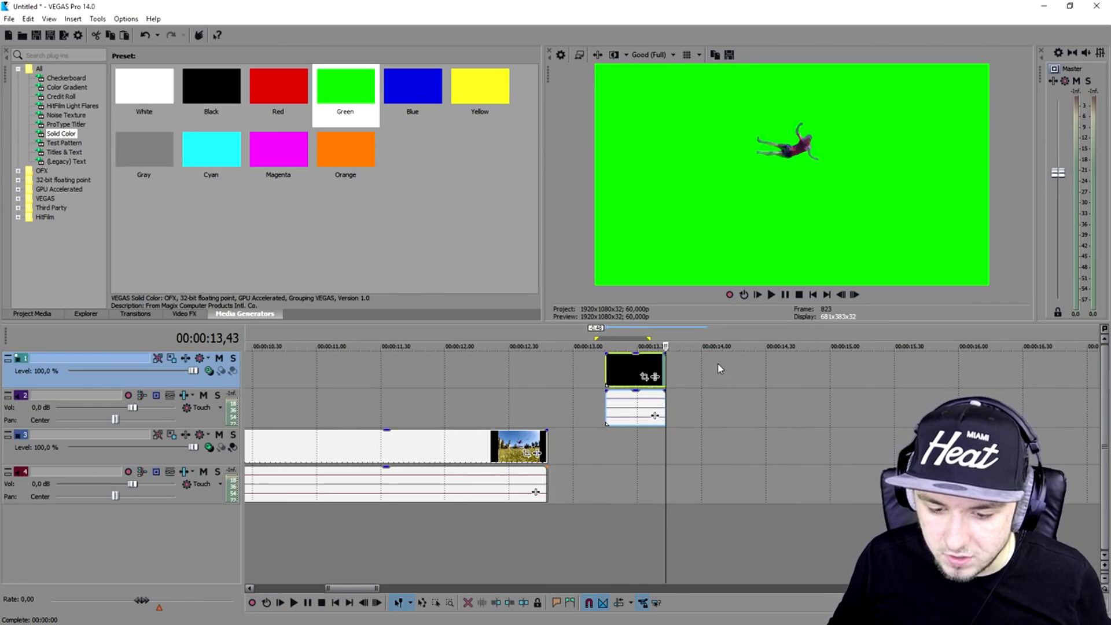
pyautogui.hotkey('ctrl', 'v')
pyautogui.hotkey('ctrl', 'v')
pyautogui.hotkey('ctrl', 'v')
pyautogui.hotkey('ctrl', 'v')
pyautogui.press('space')
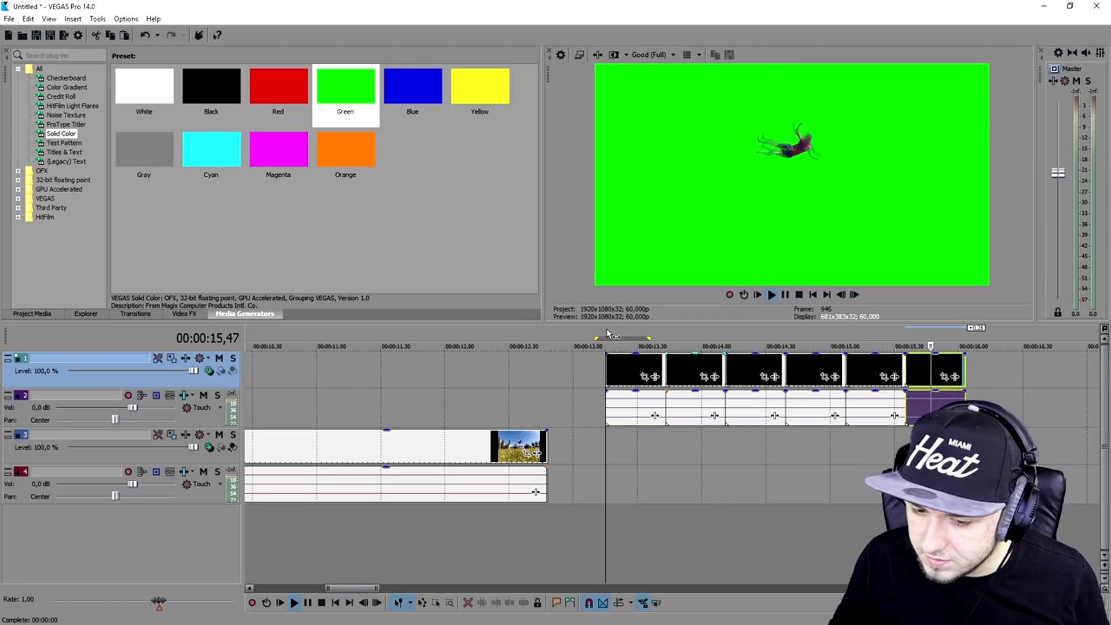
pyautogui.press('space')
pyautogui.press('space')
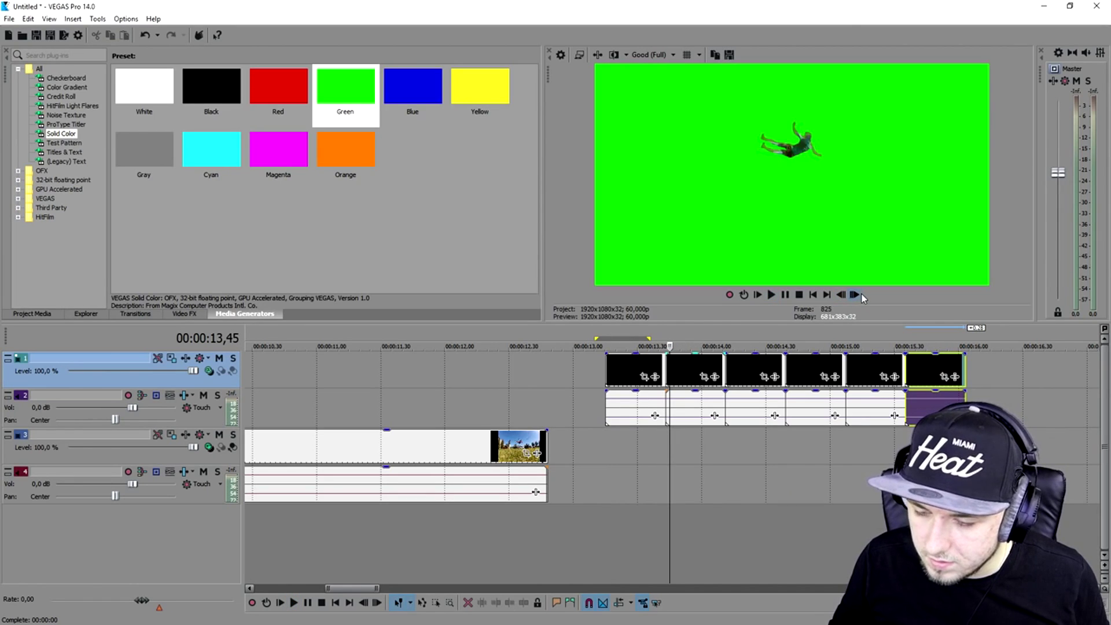
# - Cut off and delete the black opening of the second Part 2 clip, and close the gap with the neighbouring clips
pyautogui.scroll(4, 688, 376)
pyautogui.press('s')
pyautogui.click(678, 376)
pyautogui.press('Delete')
pyautogui.moveTo(778, 379); pyautogui.dragTo(858, 379)
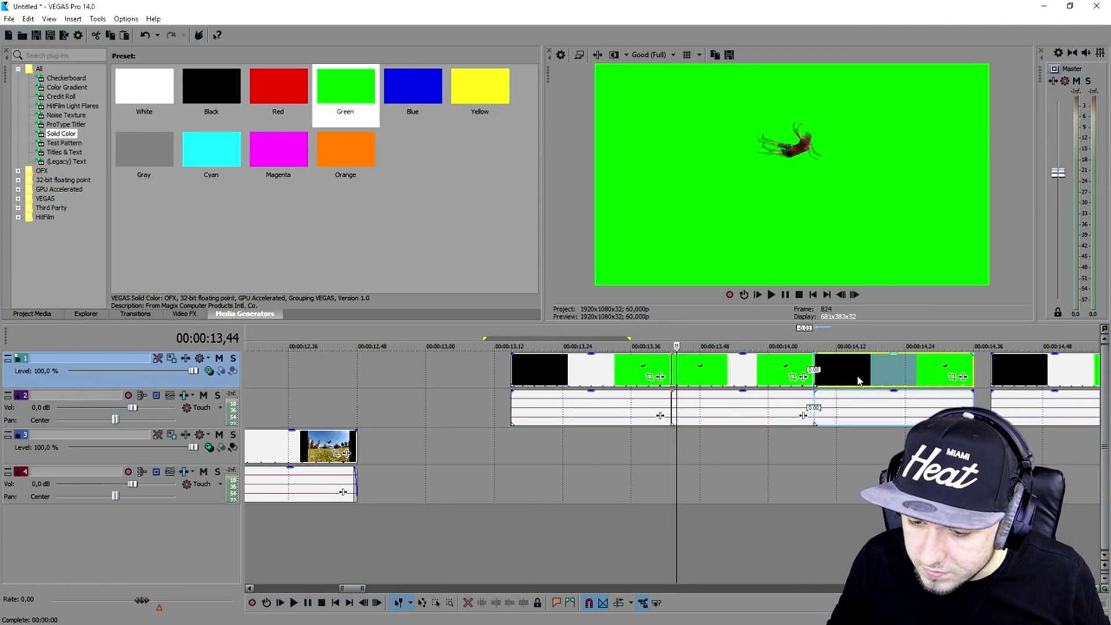
# - Trim the black openings from the third and fourth Part 2 clips and move them against the preceding clips
pyautogui.click(827, 368)
pyautogui.scroll(1, 828, 367)
pyautogui.press('s')
pyautogui.click(656, 370)
pyautogui.press('Delete')
pyautogui.moveTo(706, 376); pyautogui.dragTo(690, 375)
pyautogui.click(939, 377)
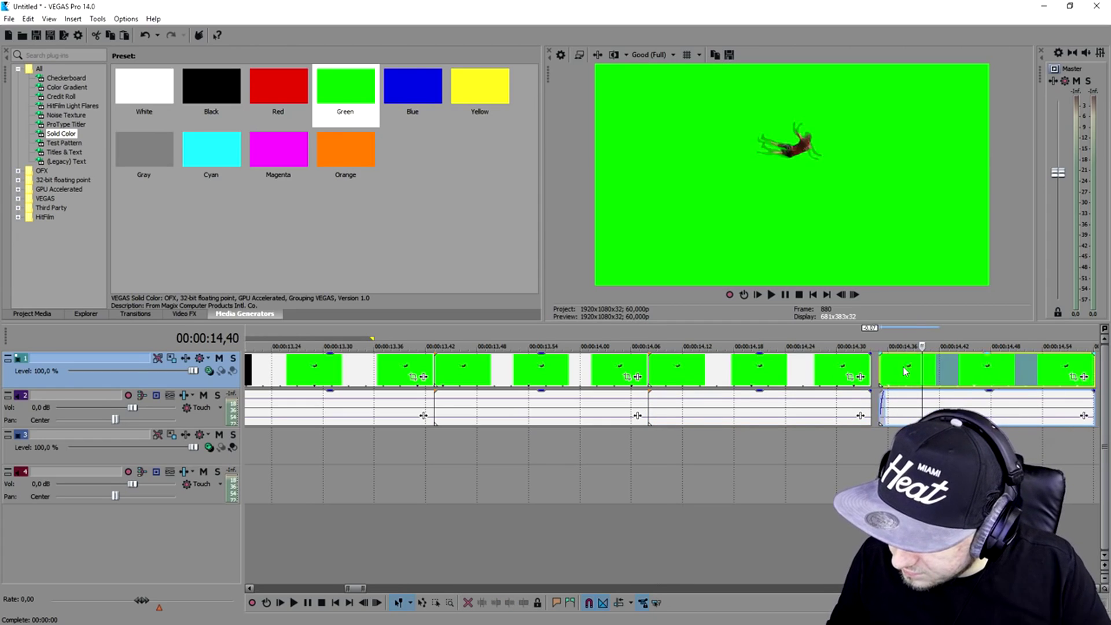
# - Remove the black openings from the remaining Part 2 clips, including the first at 00:00:13,18, leaving no gaps in the sequence
pyautogui.scroll(-3, 876, 373)
pyautogui.click(791, 372)
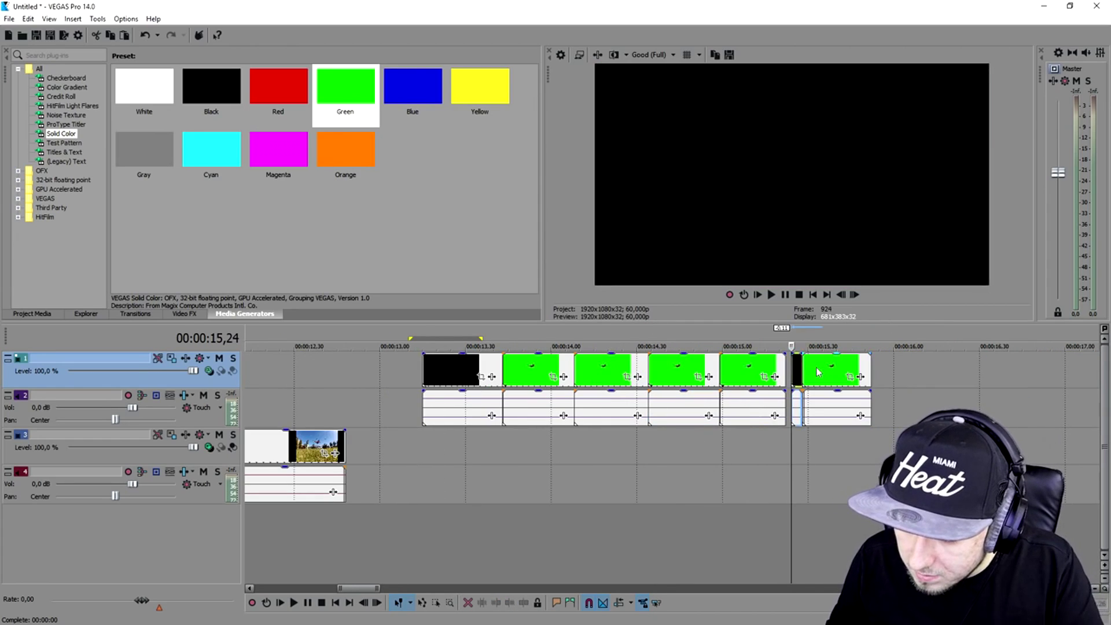
pyautogui.press('Delete')
pyautogui.moveTo(816, 372); pyautogui.dragTo(800, 372)
pyautogui.click(432, 367)
pyautogui.press('s')
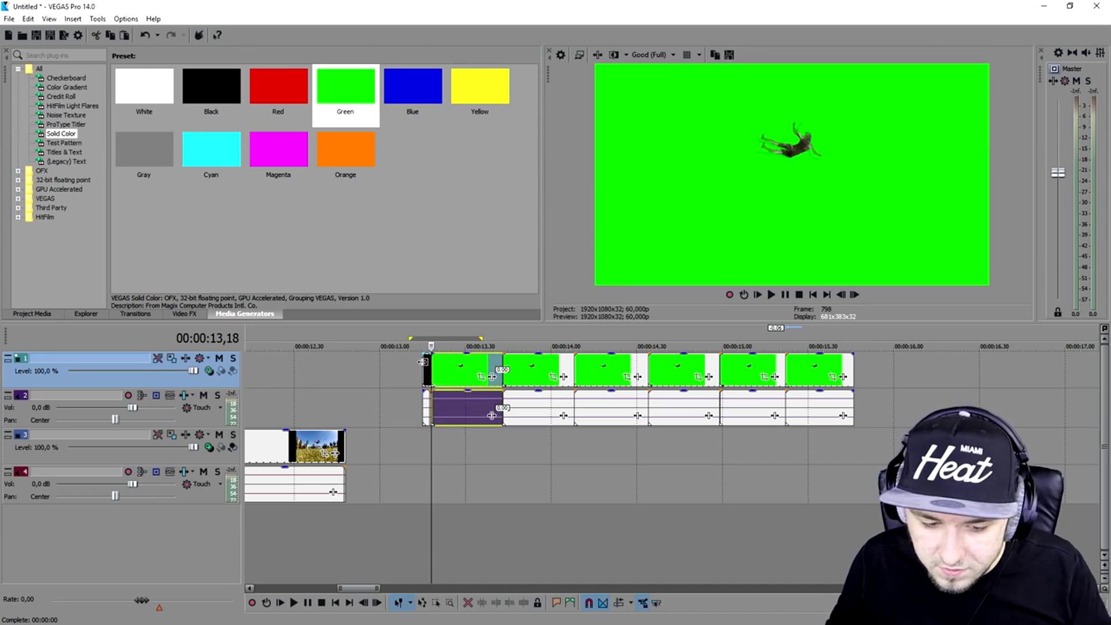
pyautogui.click(426, 368)
# - Set the loop region from 00:00:13,18 to 00:00:15,46 over the six clips and render it as Part 3
pyautogui.moveTo(431, 336); pyautogui.dragTo(843, 346)
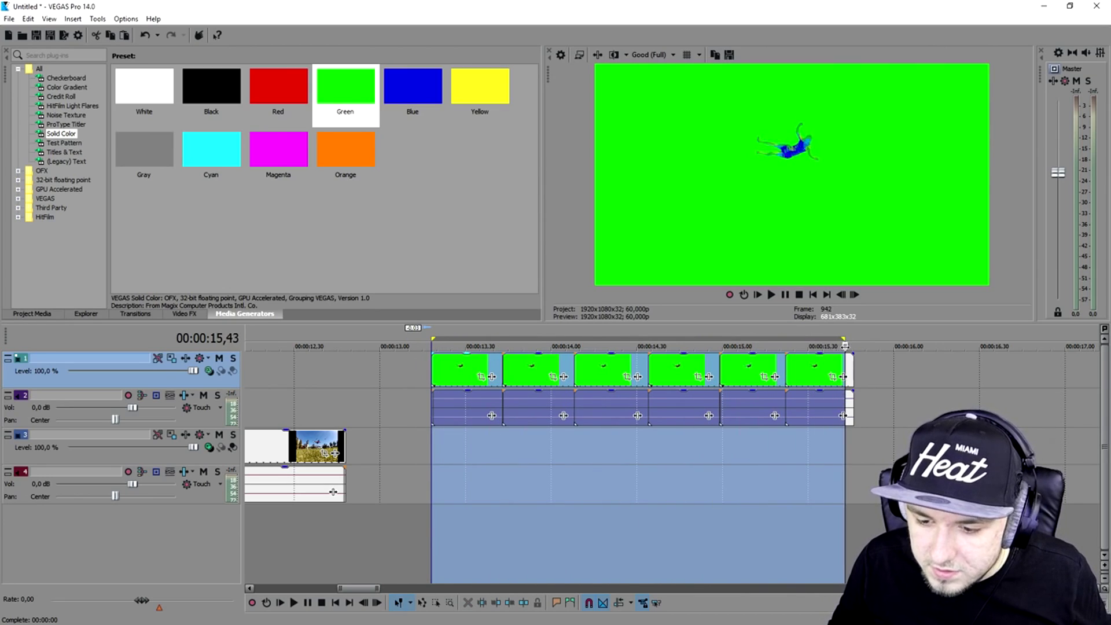
pyautogui.press('space')
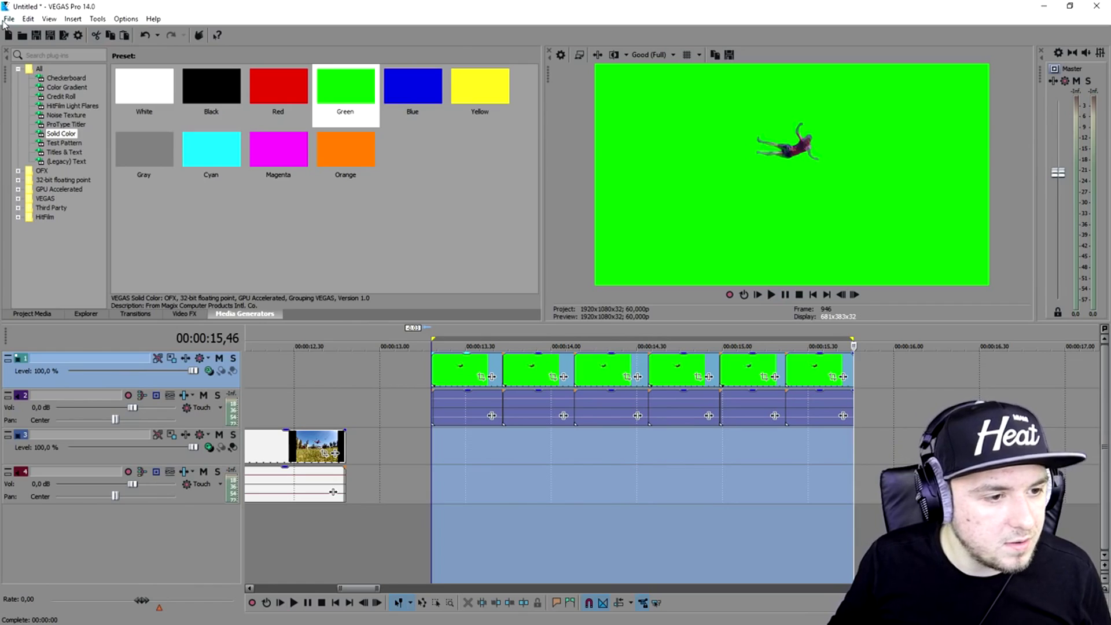
pyautogui.click(5, 21)
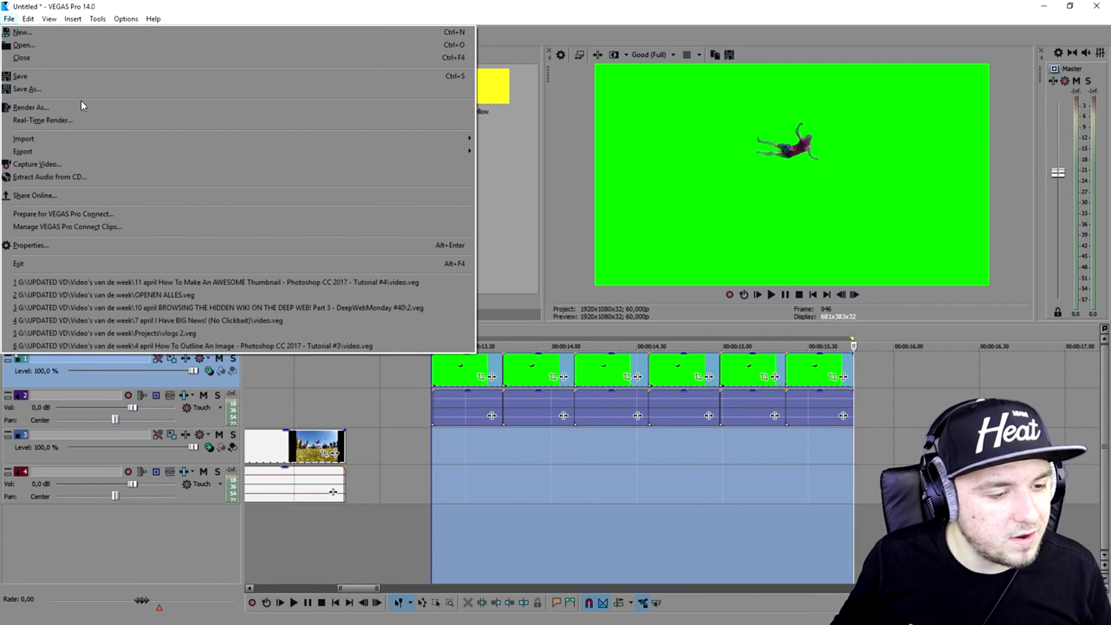
pyautogui.click(87, 107)
pyautogui.write('Part 3')
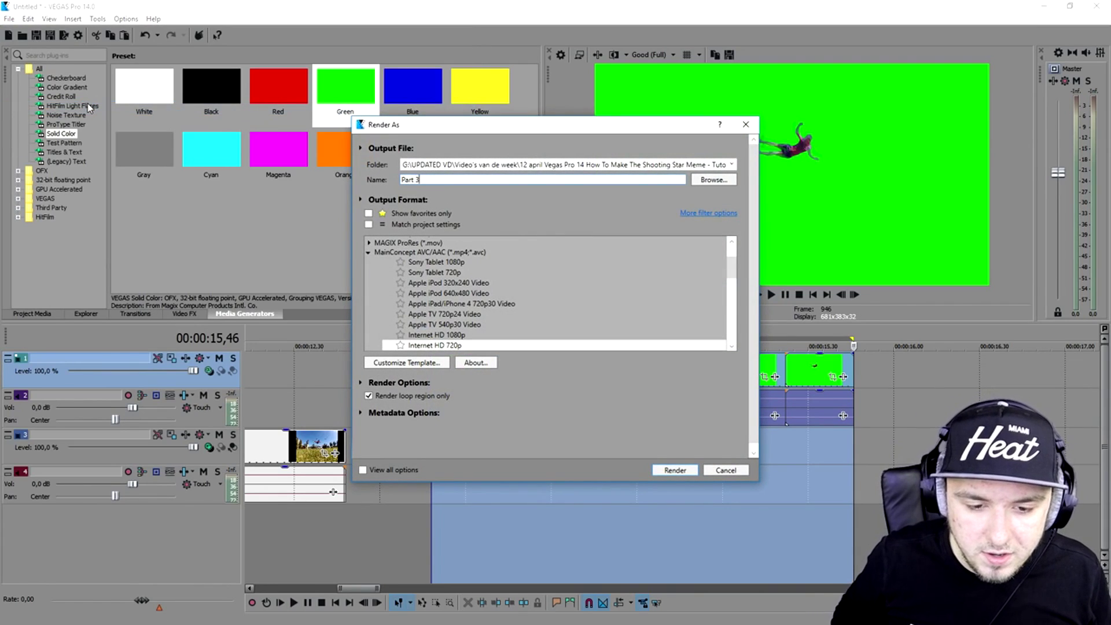
pyautogui.press('Return')
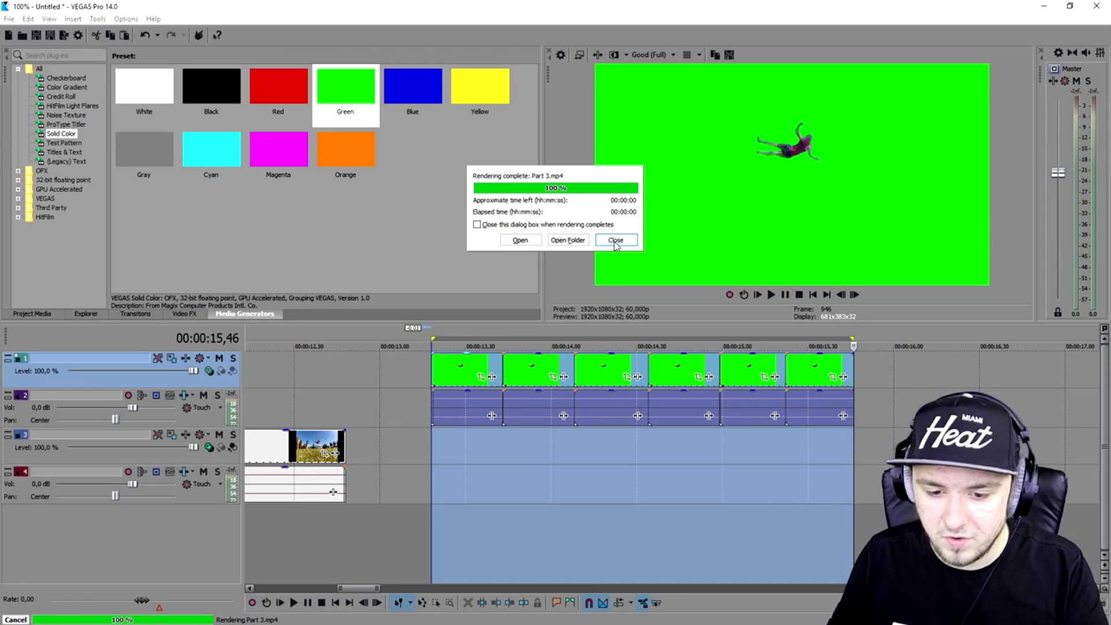
pyautogui.click(615, 239)
# - Delete the six Part 2 clips and place Part 3.mp4 on the top video track after the drop kick footage
pyautogui.press('Delete')
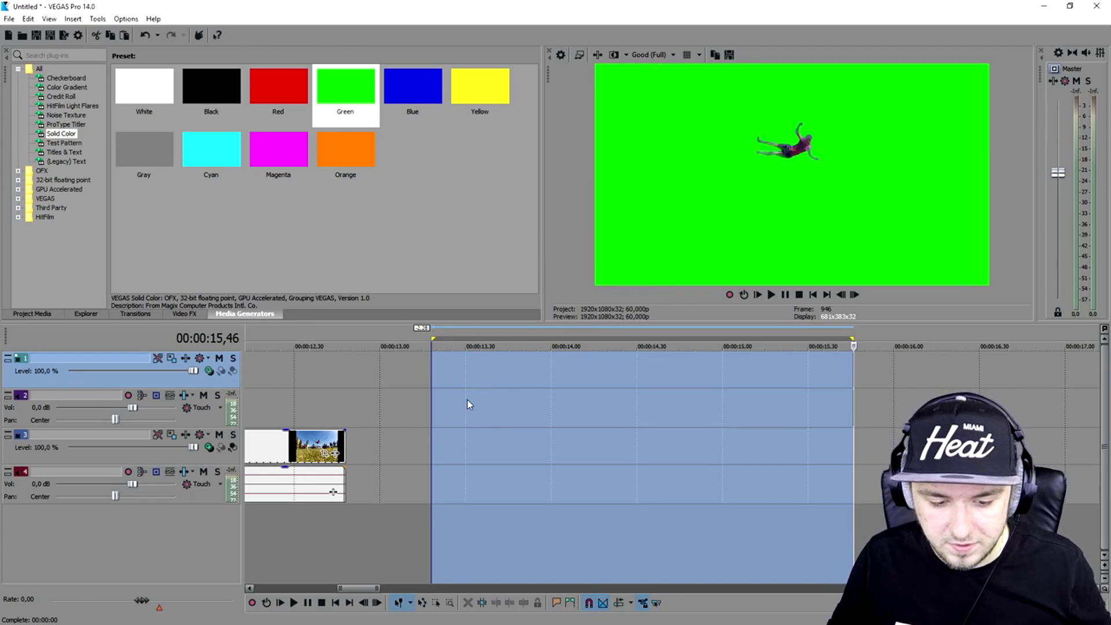
pyautogui.click(468, 405)
pyautogui.hotkey('alt', 'Tab')
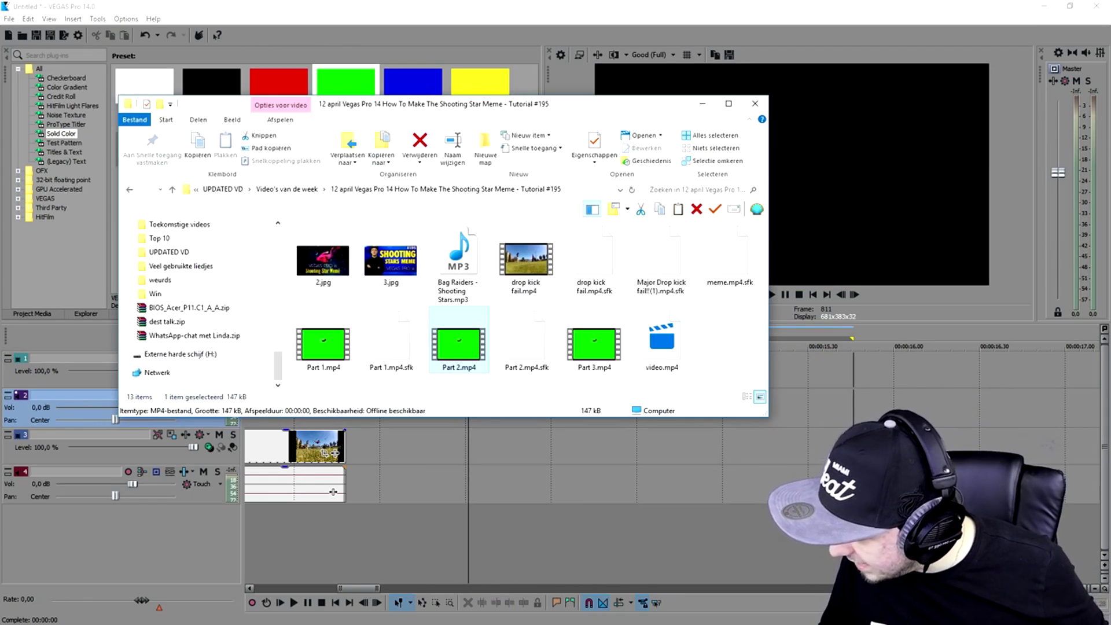
pyautogui.moveTo(574, 345); pyautogui.dragTo(848, 371)
pyautogui.click(853, 368)
pyautogui.moveTo(679, 371); pyautogui.dragTo(629, 373)
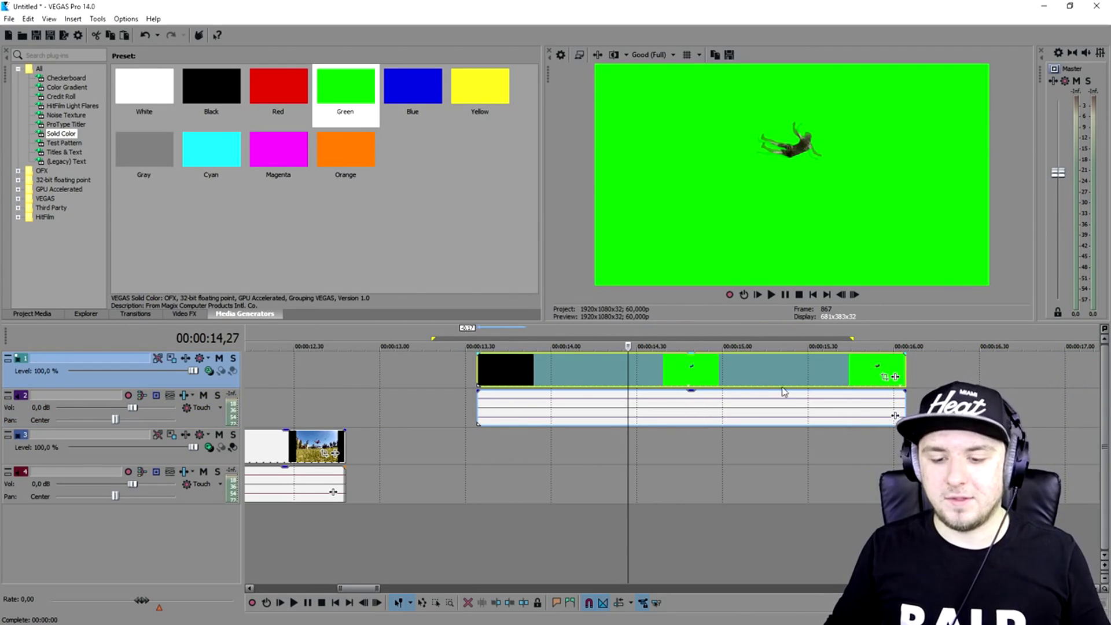
# - Apply the default Chroma Keyer to the Part 3 clip, sample its green background as the key colour, and preview the result
pyautogui.click(184, 313)
pyautogui.moveTo(67, 134); pyautogui.dragTo(564, 362)
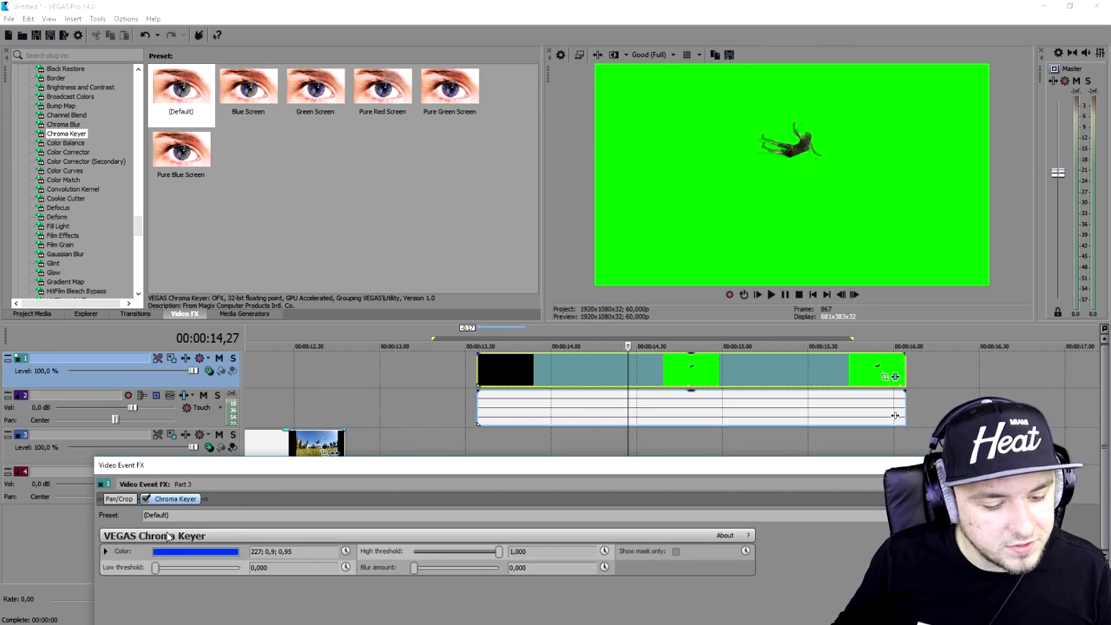
pyautogui.click(174, 550)
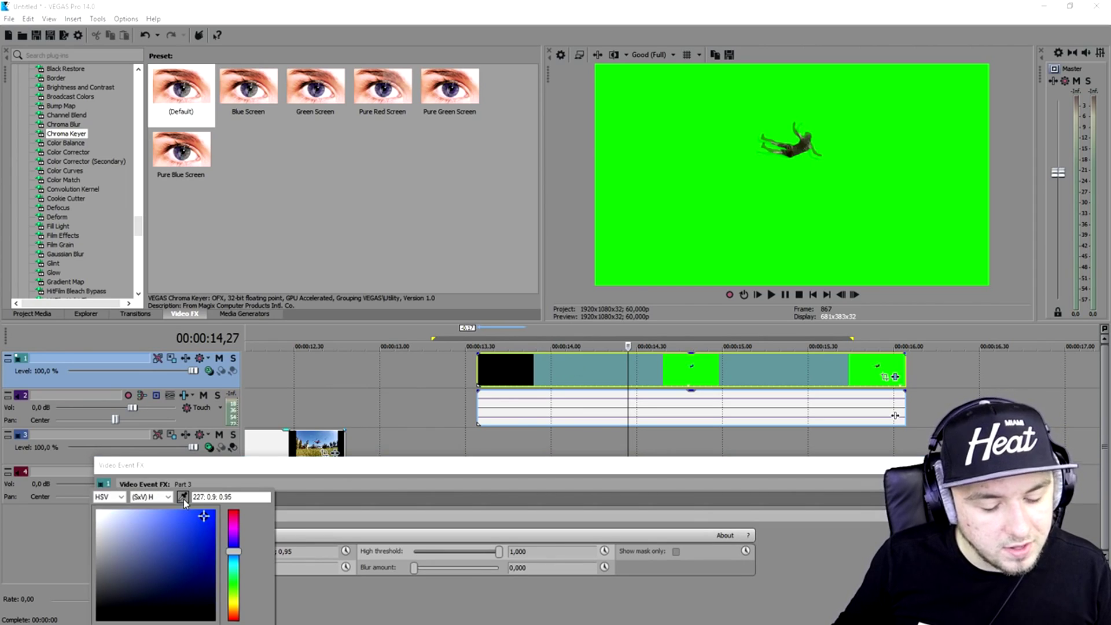
pyautogui.click(599, 203)
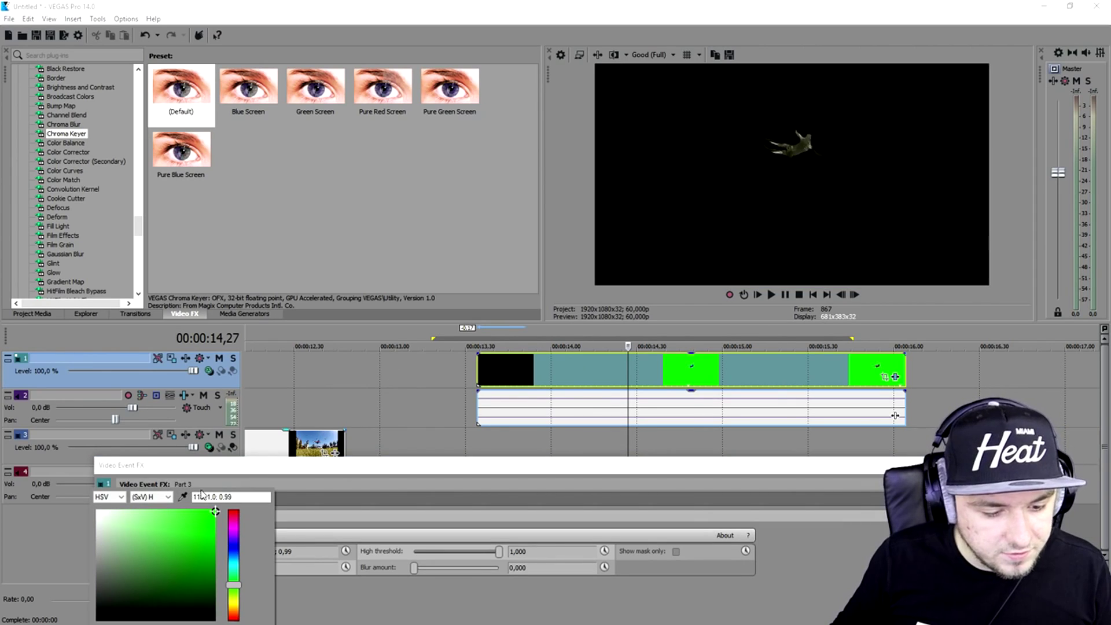
pyautogui.click(298, 476)
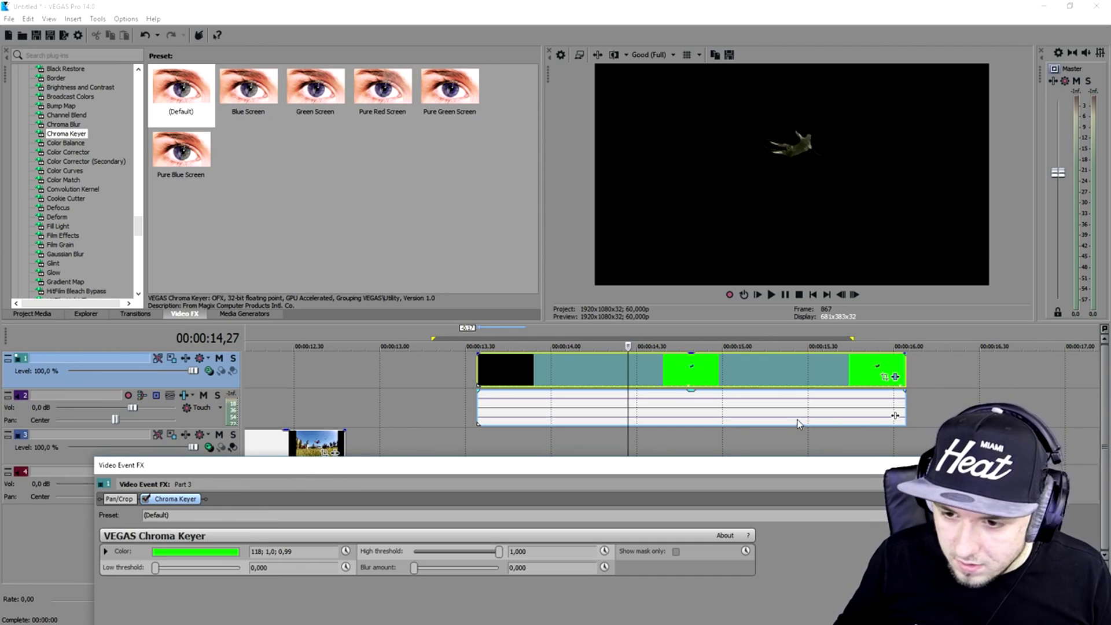
pyautogui.hotkey('alt', 'F4')
pyautogui.click(474, 379)
pyautogui.press('space')
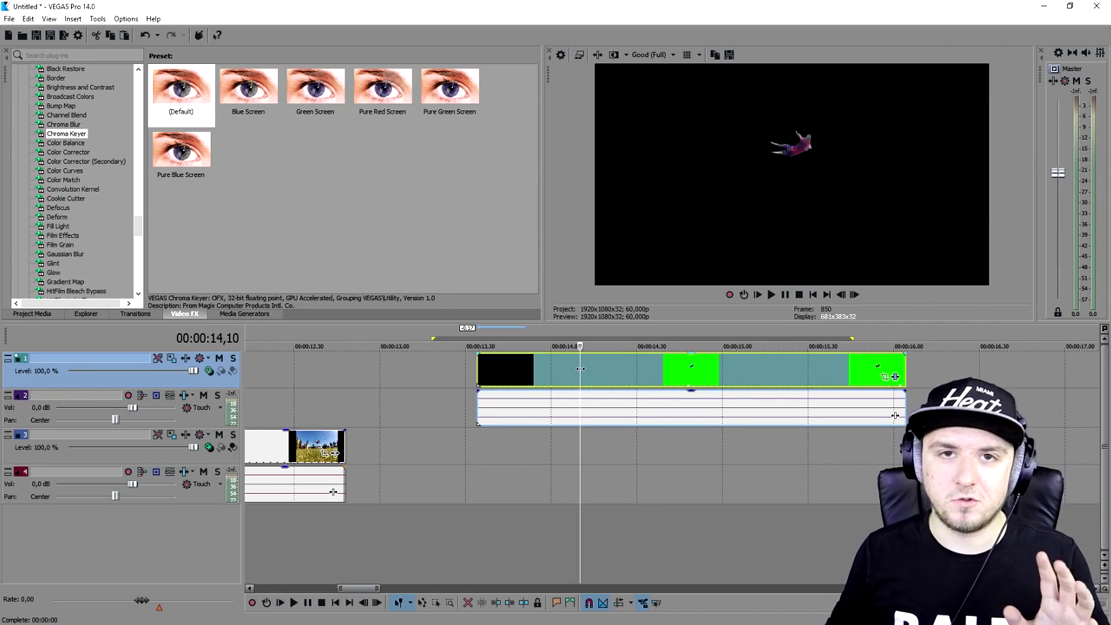
pyautogui.press('space')
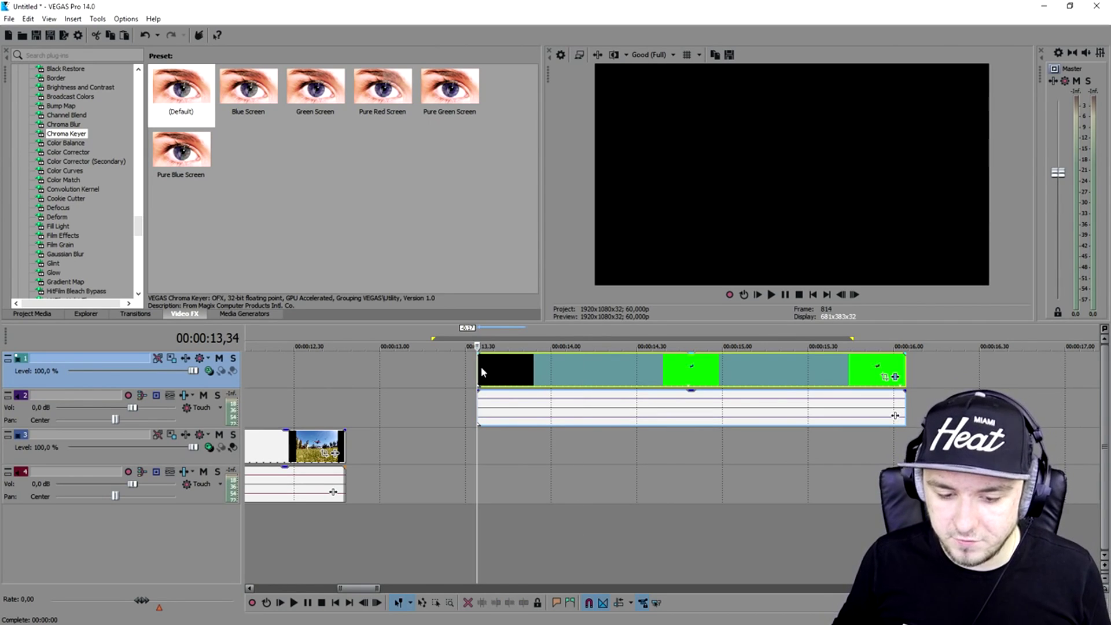
# - Trim the black opening from the Part 3 clip at 00:00:13,44 and move the remainder back to 00:00:13,34
pyautogui.click(504, 366)
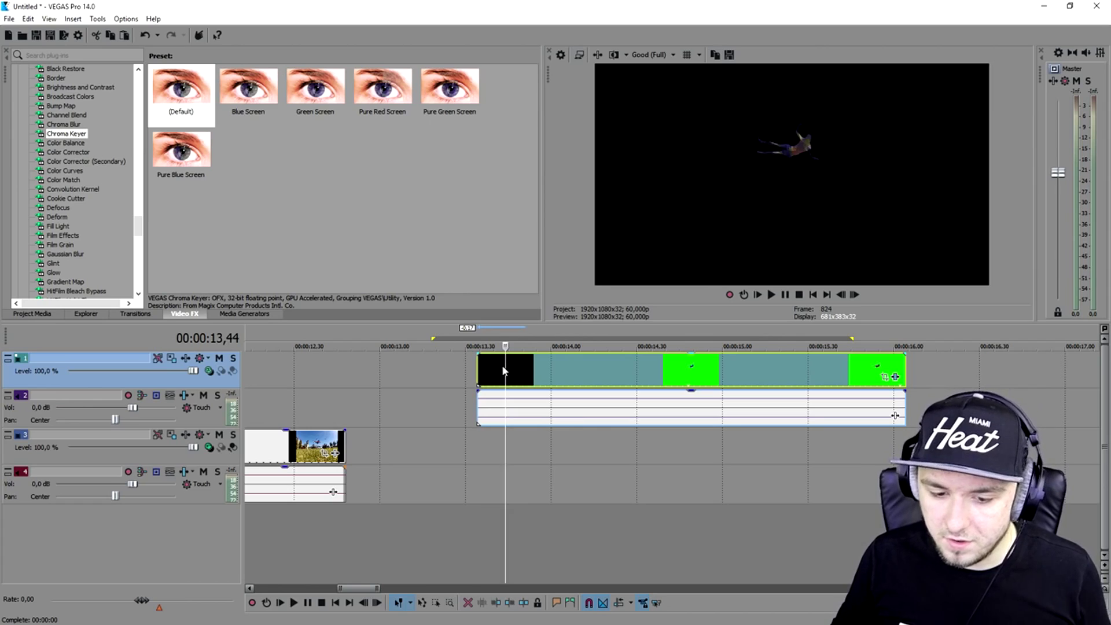
pyautogui.press('s')
pyautogui.click(486, 369)
pyautogui.press('Delete')
pyautogui.moveTo(527, 366); pyautogui.dragTo(499, 364)
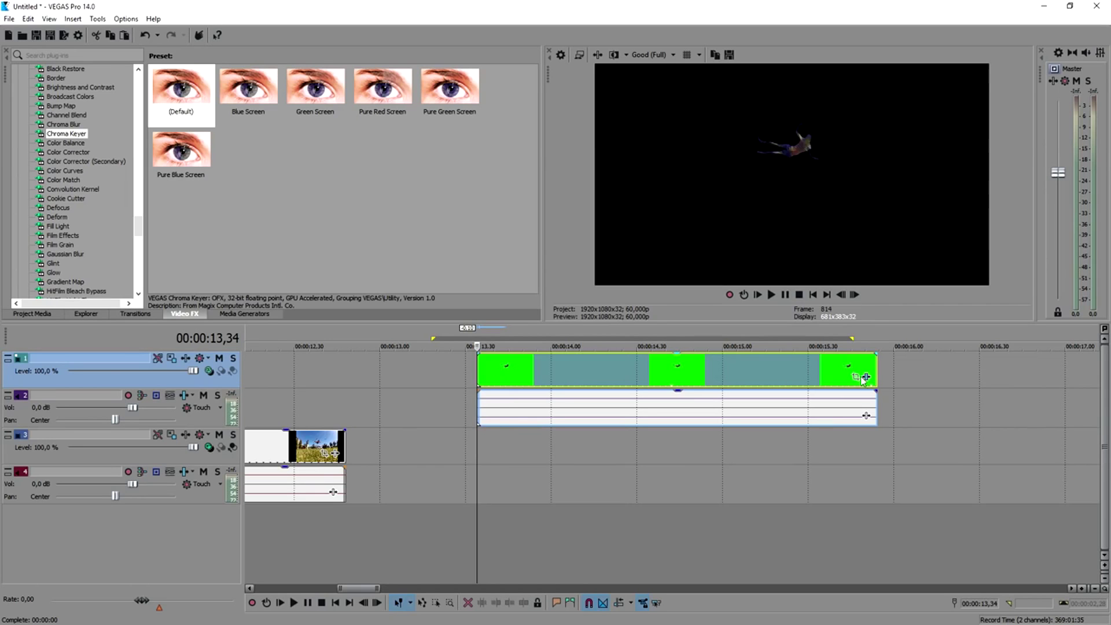
# - Set the Part 3 clip's starting Pan/Crop position to X center -10,6 and Y center 670,8, placing the jumper beyond the frame's upper-right corner
pyautogui.click(857, 378)
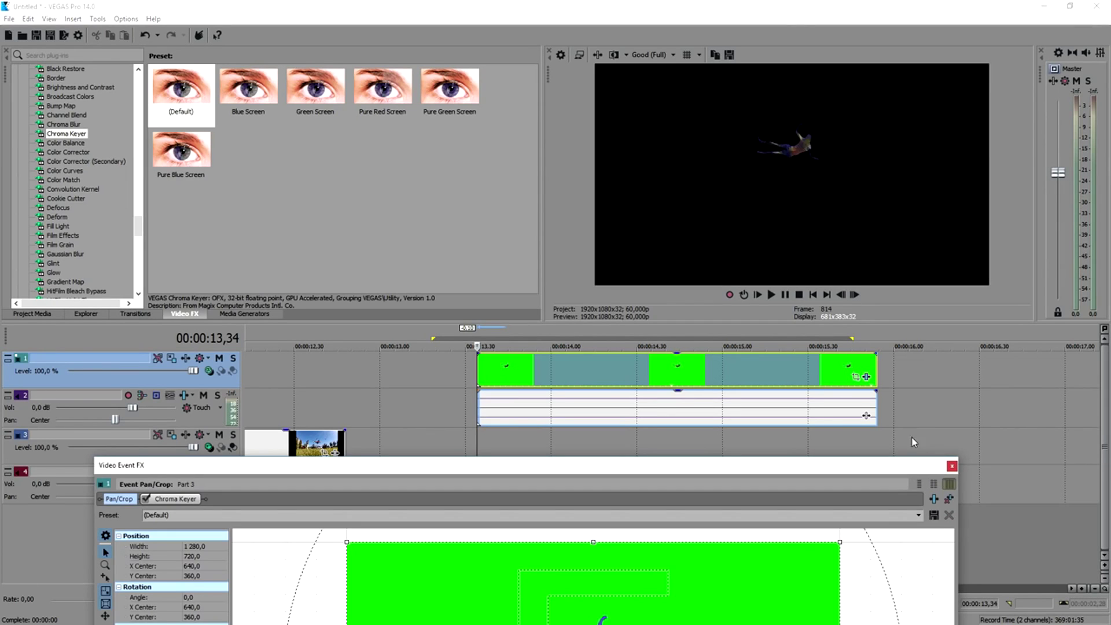
pyautogui.click(952, 466)
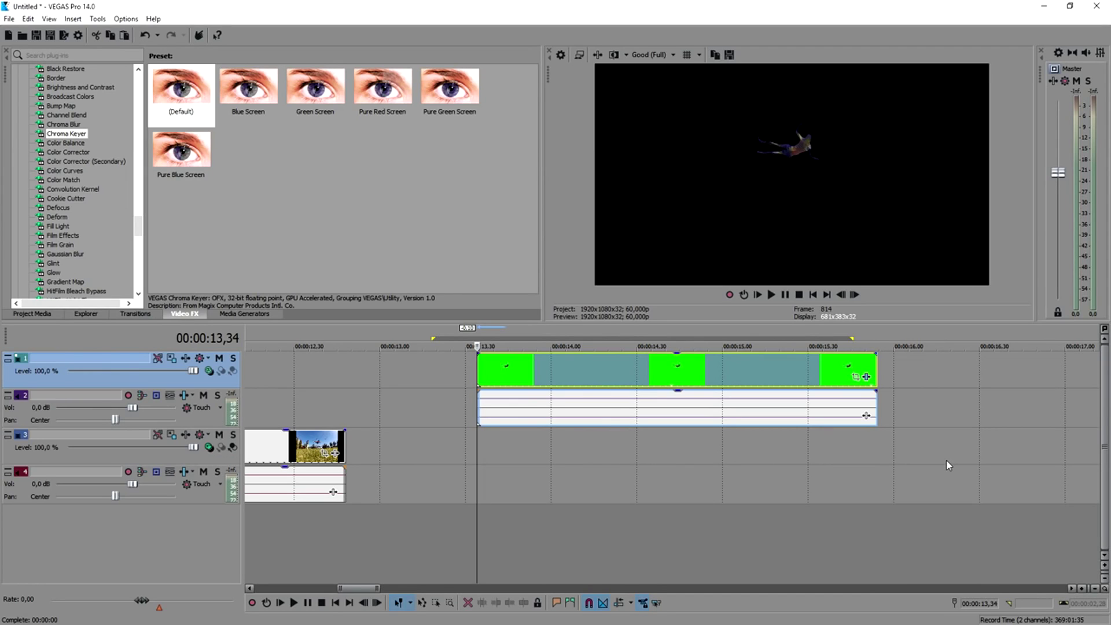
pyautogui.click(857, 377)
pyautogui.scroll(-3, 510, 440)
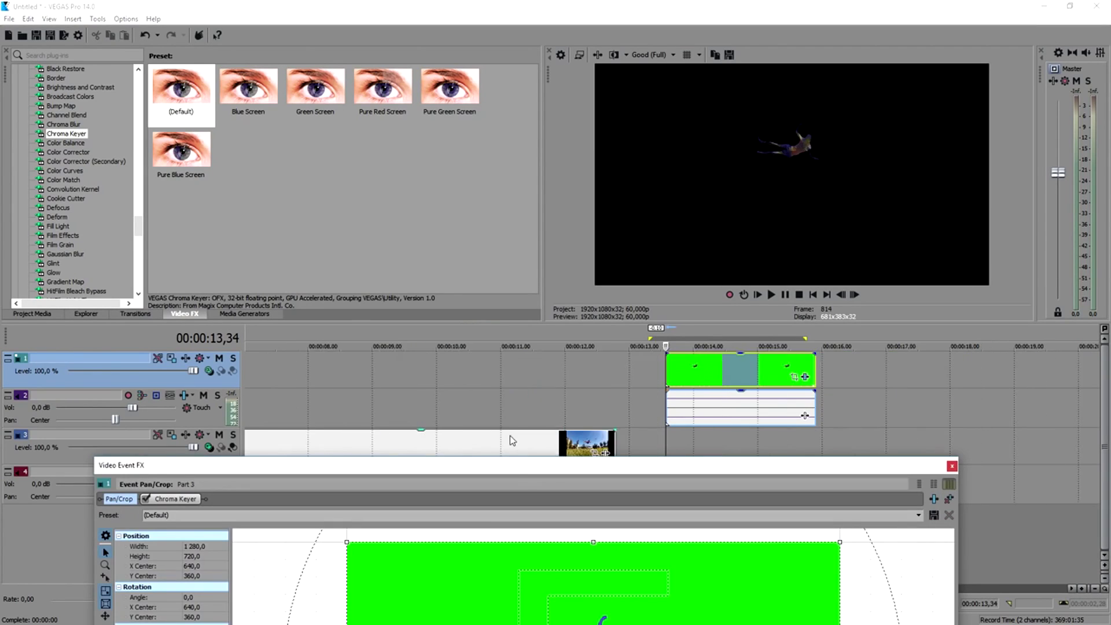
pyautogui.scroll(-1, 510, 436)
pyautogui.moveTo(516, 466); pyautogui.dragTo(582, 292)
pyautogui.scroll(-2, 712, 452)
pyautogui.moveTo(712, 451); pyautogui.dragTo(517, 548)
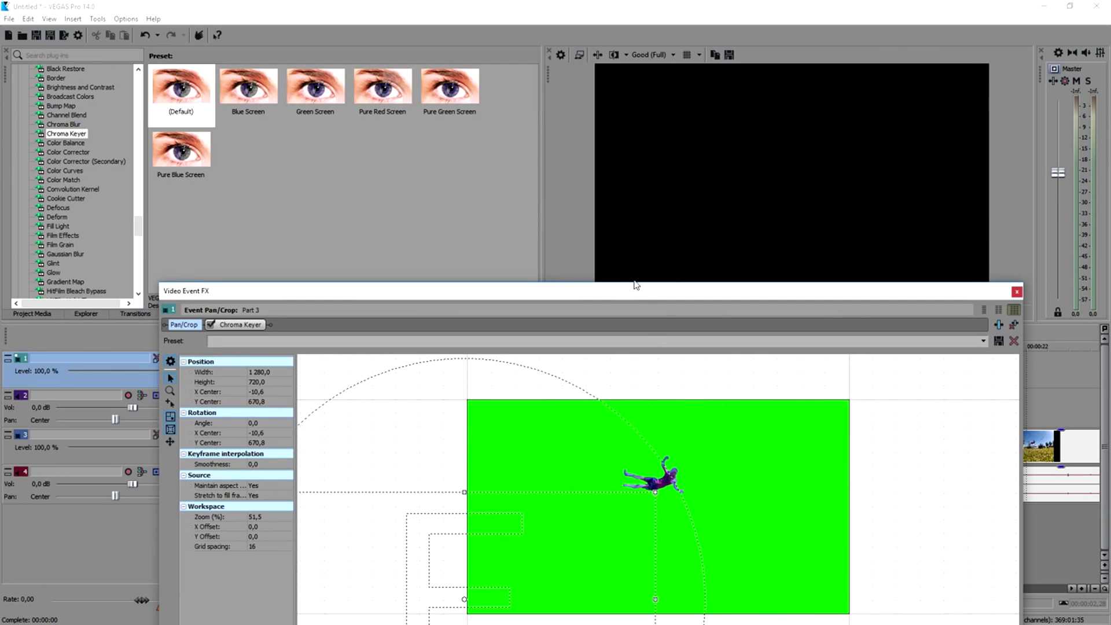
pyautogui.moveTo(617, 293); pyautogui.dragTo(661, 89)
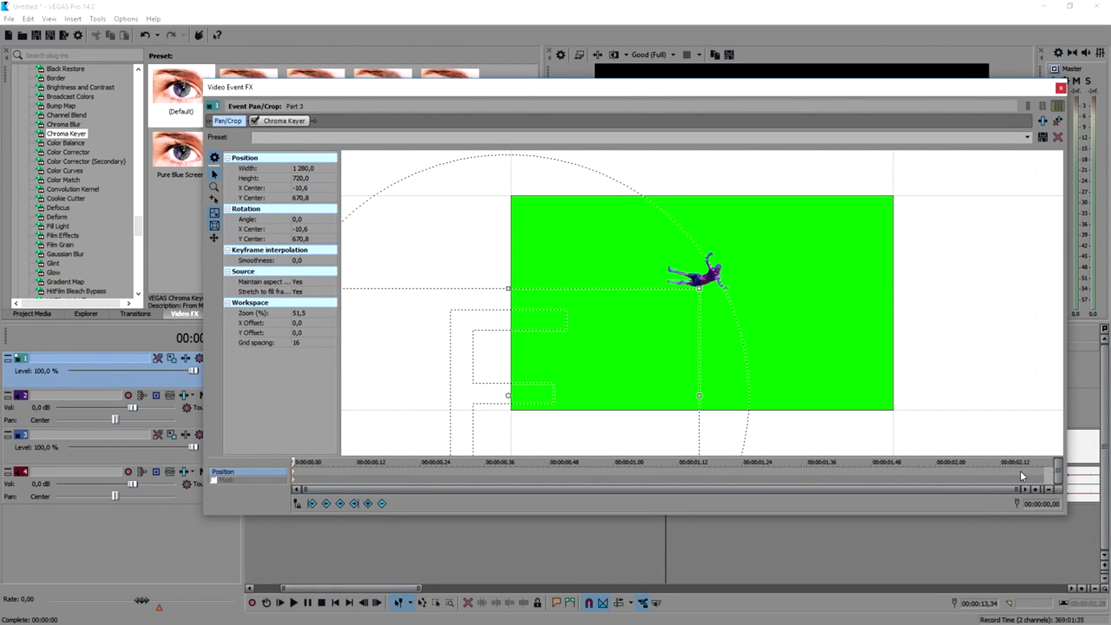
# - Add a Pan/Crop position keyframe at 00:00:02,19 that moves the jumper out past the frame's lower-left corner
pyautogui.click(1041, 474)
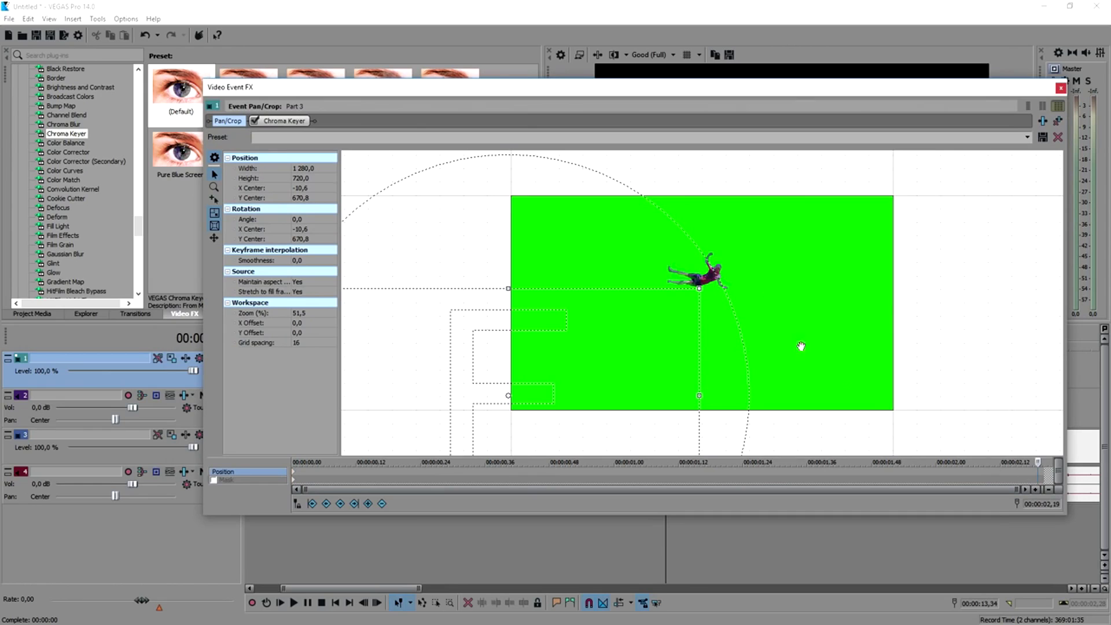
pyautogui.moveTo(667, 87); pyautogui.dragTo(598, 302)
pyautogui.moveTo(503, 518); pyautogui.dragTo(923, 271)
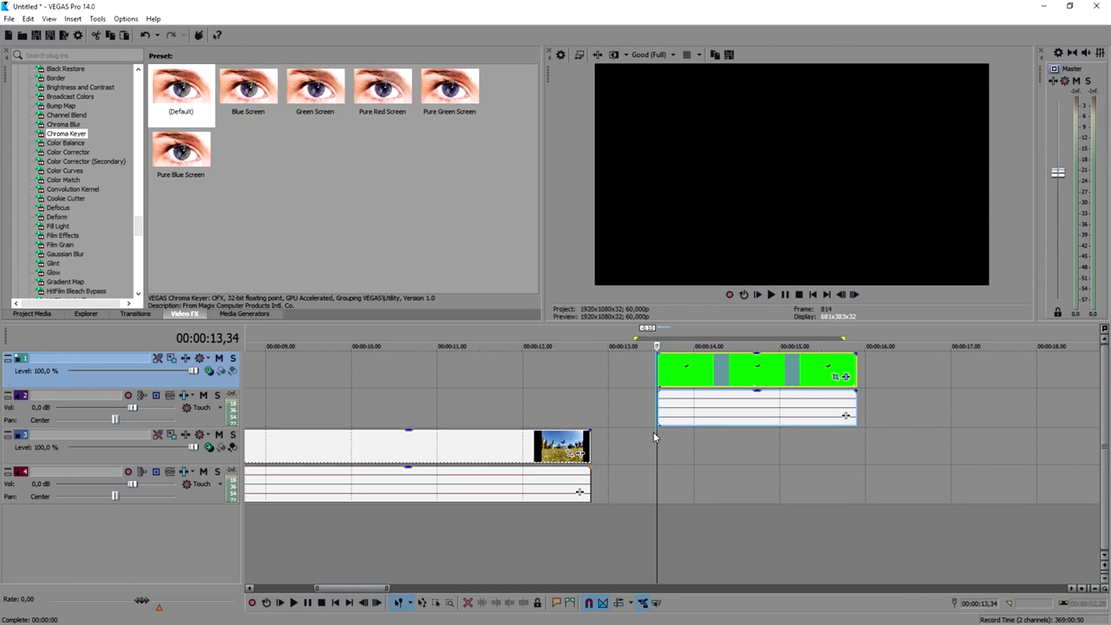
# - Place the space background image on the drop kick video track beneath the Part 3 clip, matching its length, and play it back
pyautogui.click(657, 432)
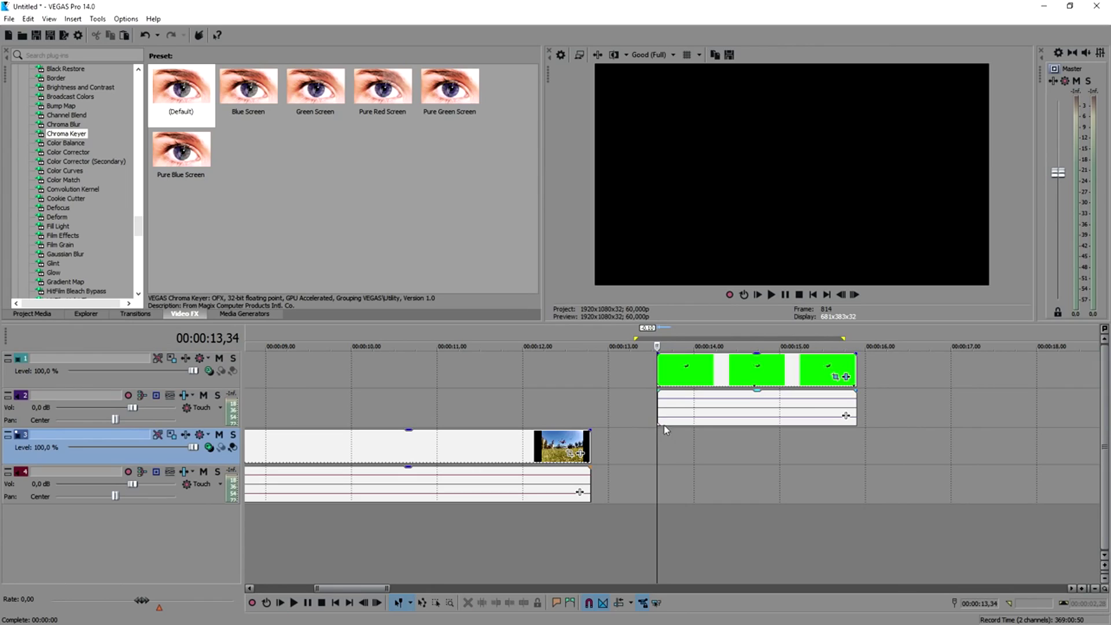
pyautogui.hotkey('alt', 'Tab')
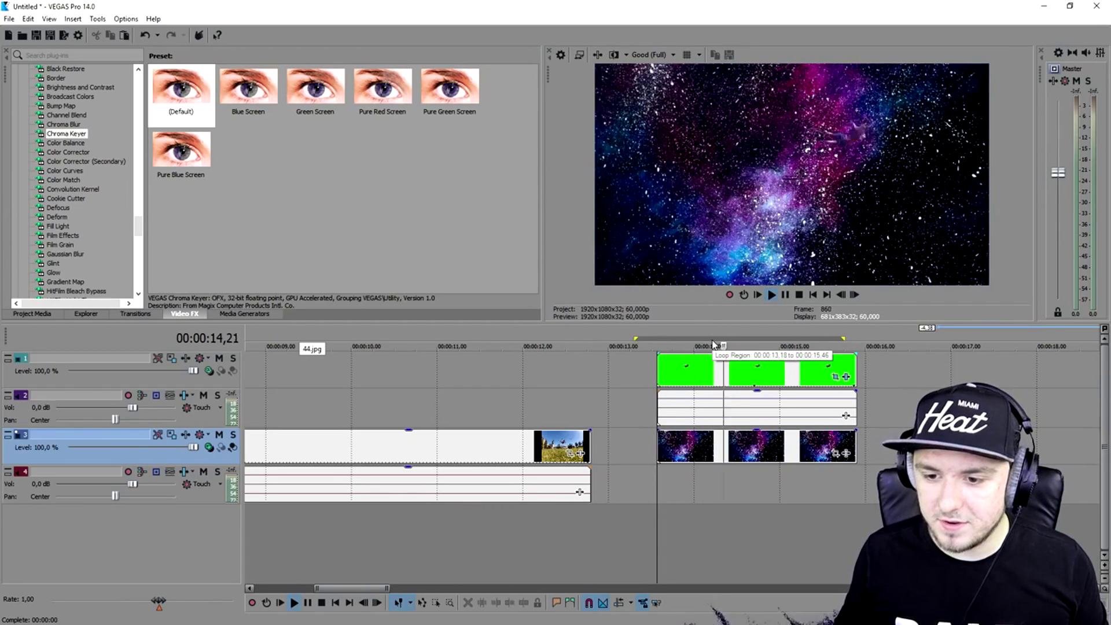
pyautogui.press('space')
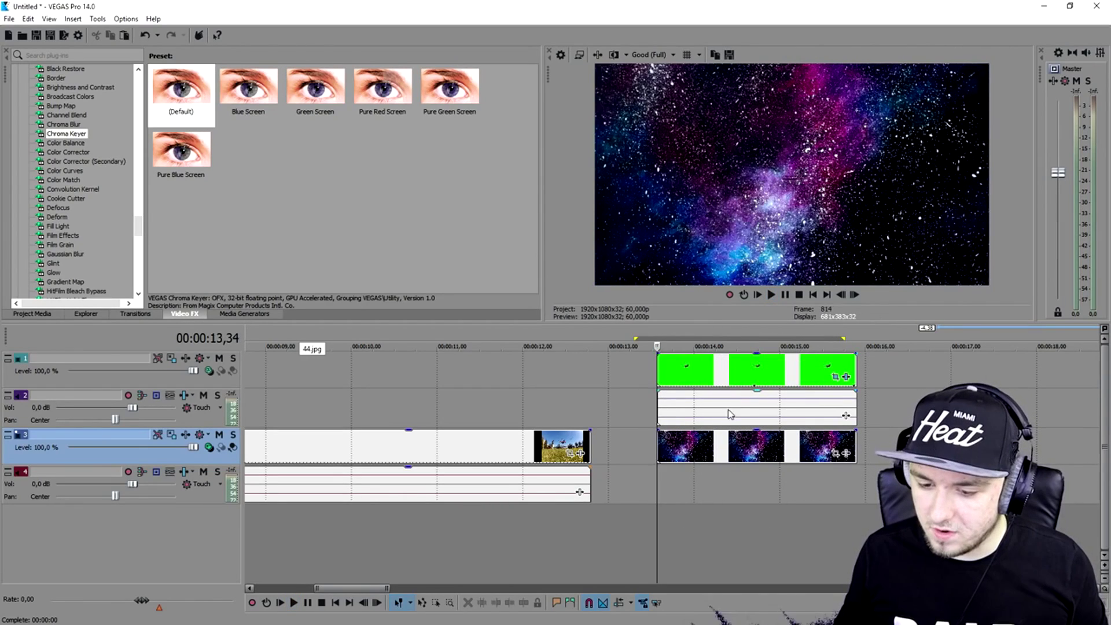
# - Check the jumper's flight across the space background at several points along the Part 3 clip
pyautogui.click(714, 442)
pyautogui.scroll(-1, 713, 442)
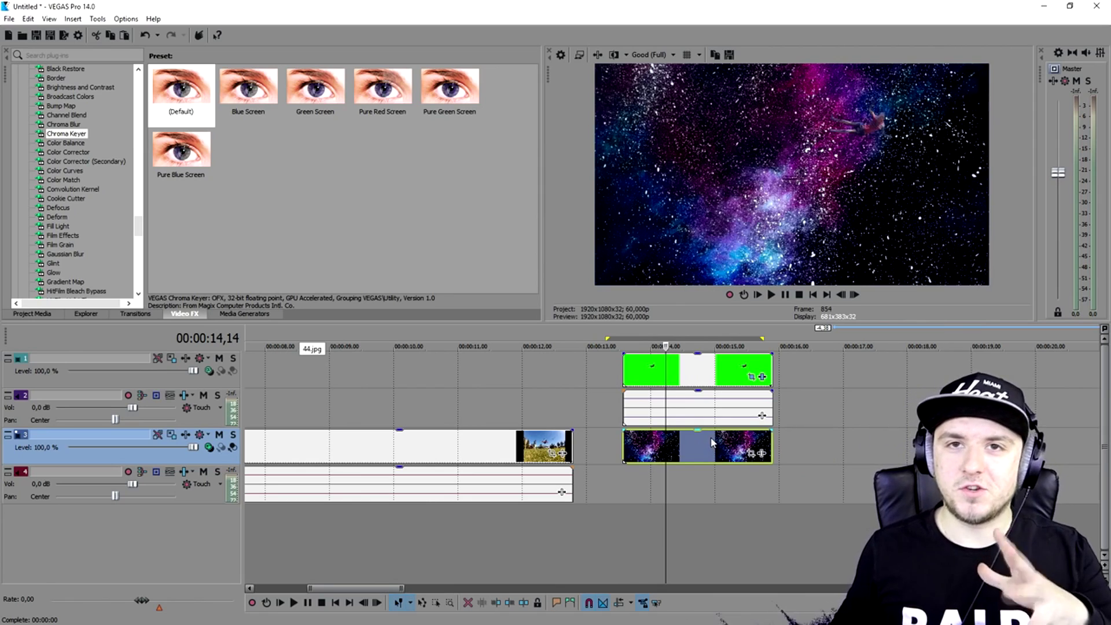
pyautogui.click(671, 372)
pyautogui.click(697, 372)
pyautogui.click(710, 372)
pyautogui.click(722, 370)
pyautogui.click(739, 368)
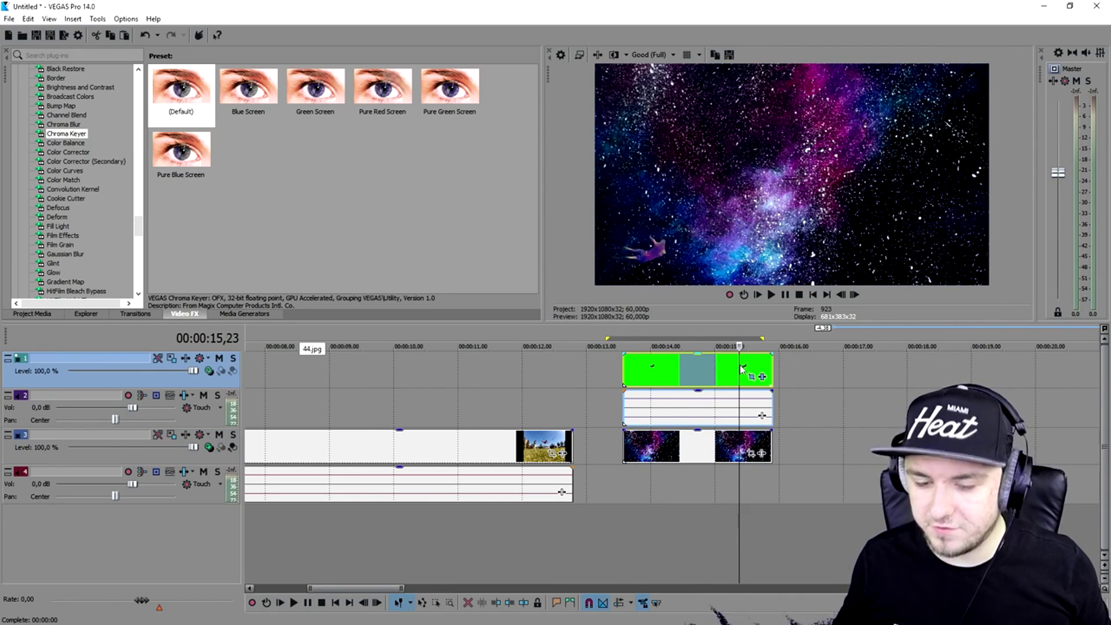
pyautogui.click(667, 376)
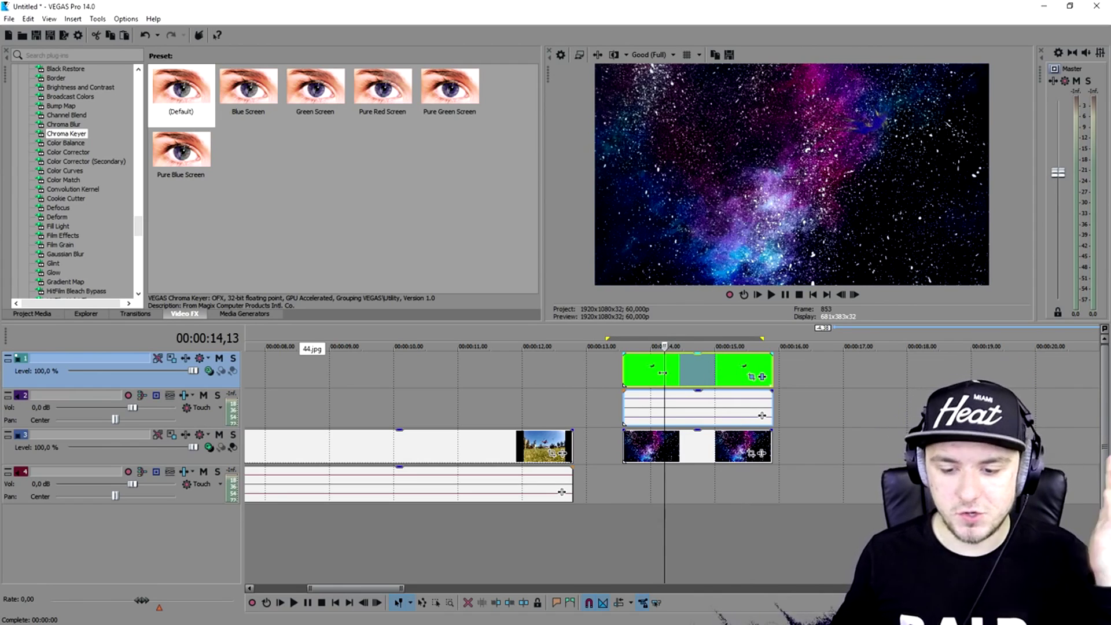
pyautogui.click(629, 371)
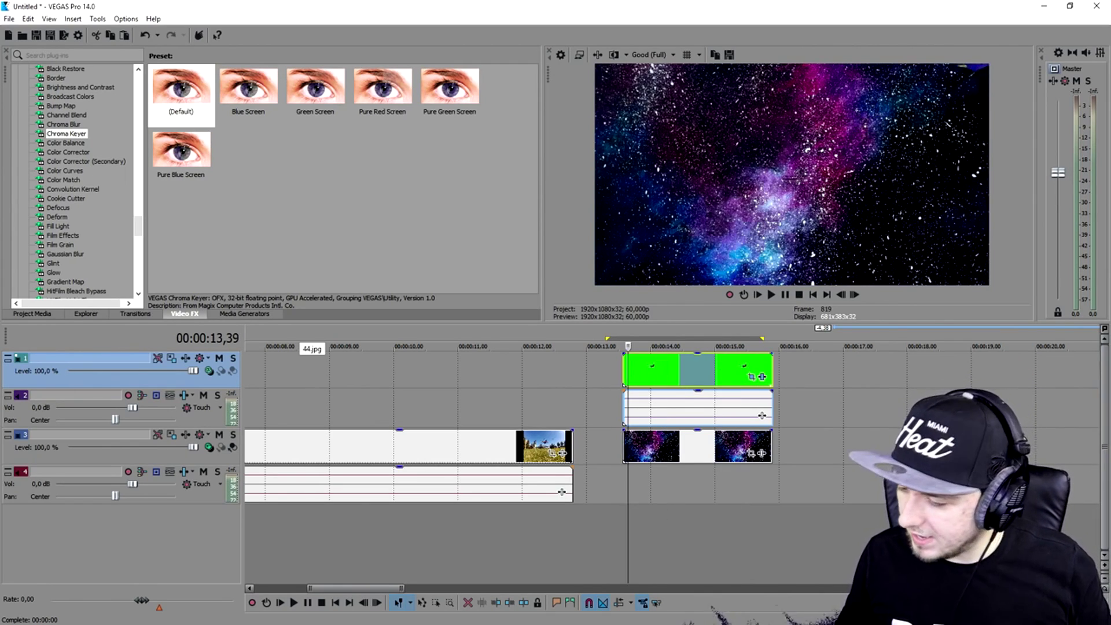
# - Add Bag Raiders - Shooting Stars.mp3 without its intro on a separate audio track, fading in under the end of the drop kick footage
pyautogui.hotkey('alt', 'Tab')
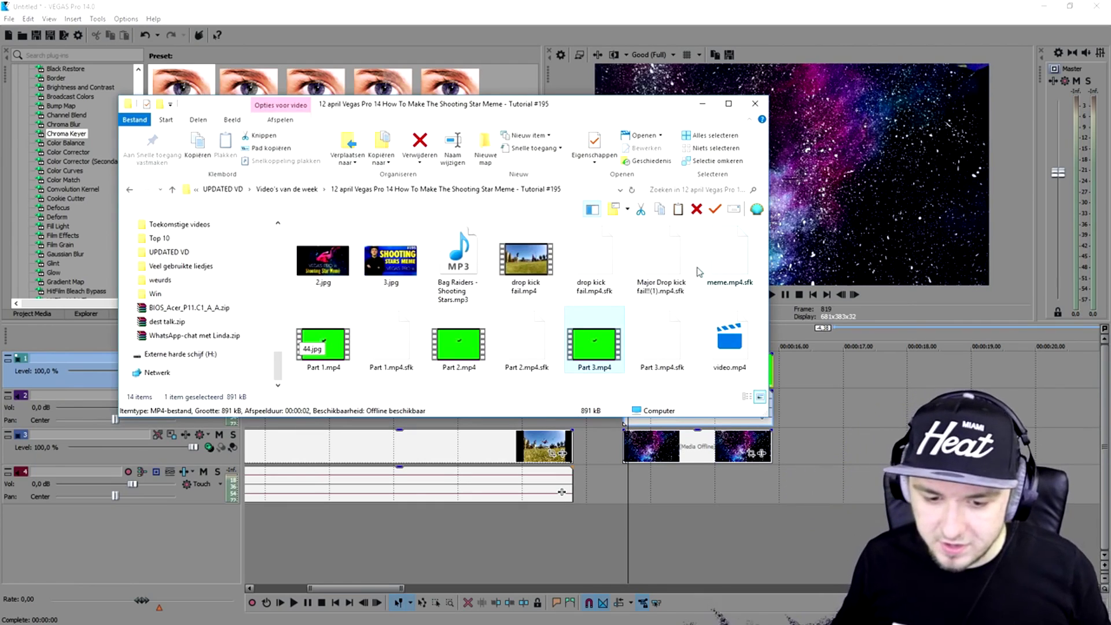
pyautogui.moveTo(460, 263); pyautogui.dragTo(1097, 456)
pyautogui.scroll(-5, 683, 483)
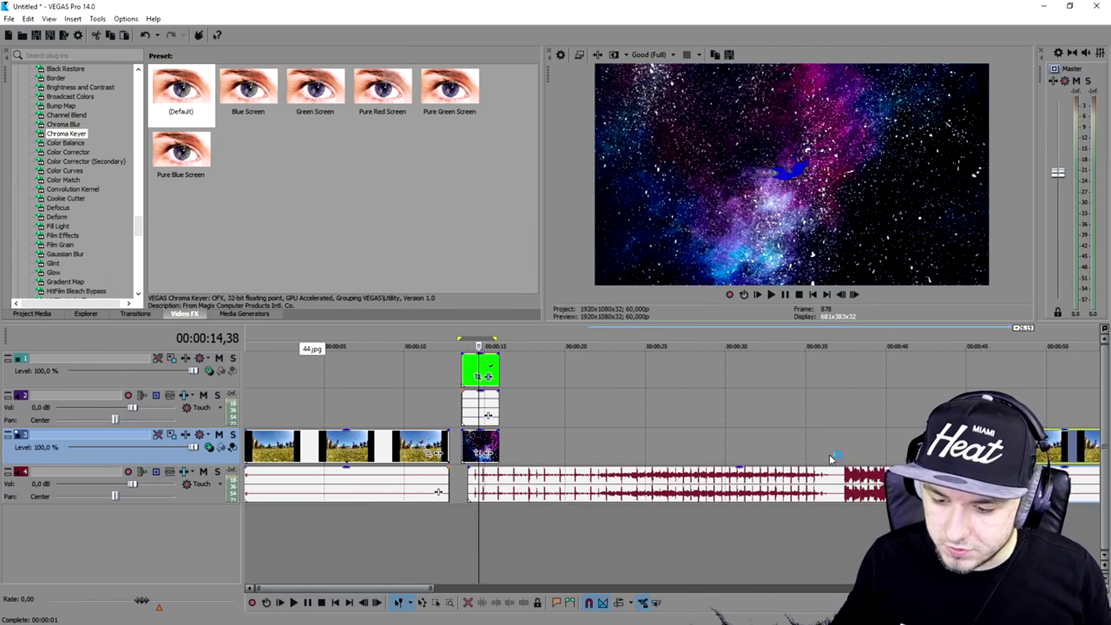
pyautogui.press('Delete')
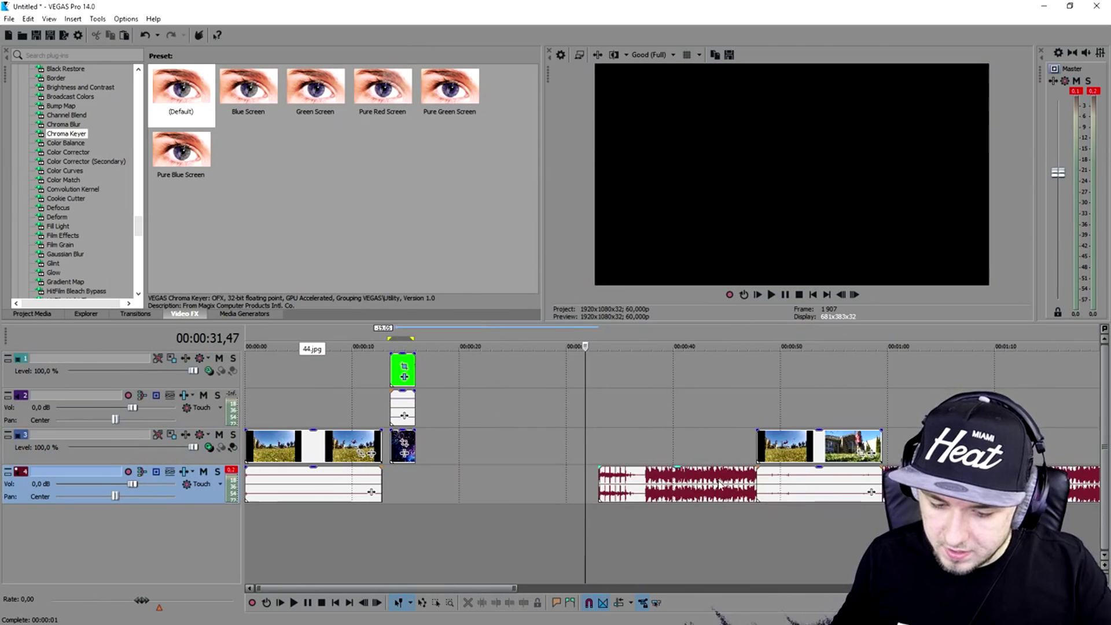
pyautogui.moveTo(676, 480); pyautogui.dragTo(468, 480)
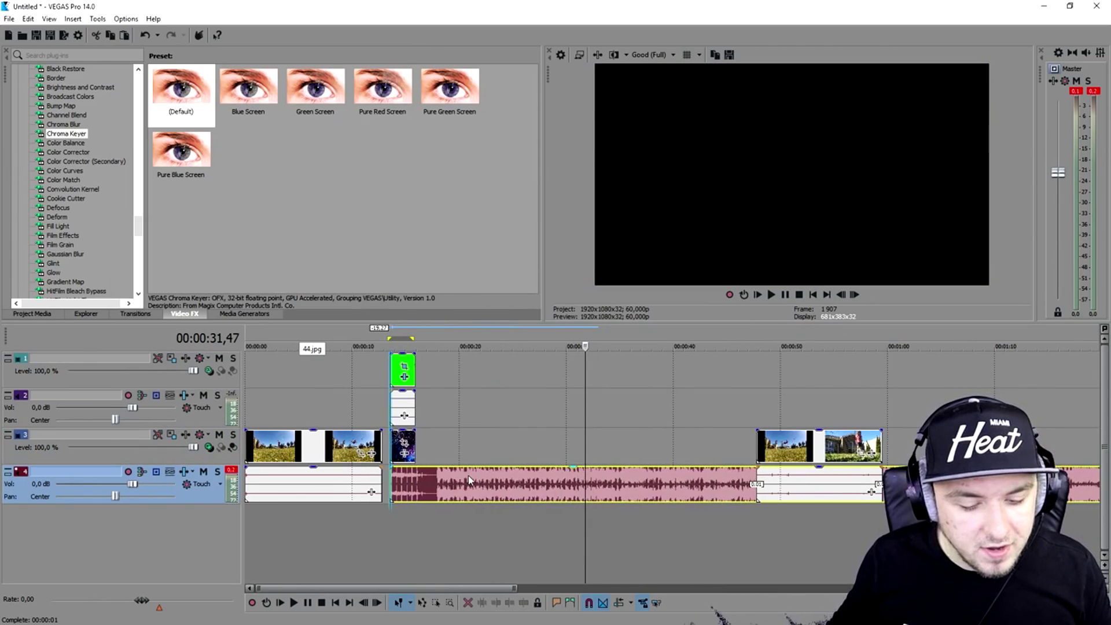
pyautogui.moveTo(415, 523); pyautogui.dragTo(415, 523)
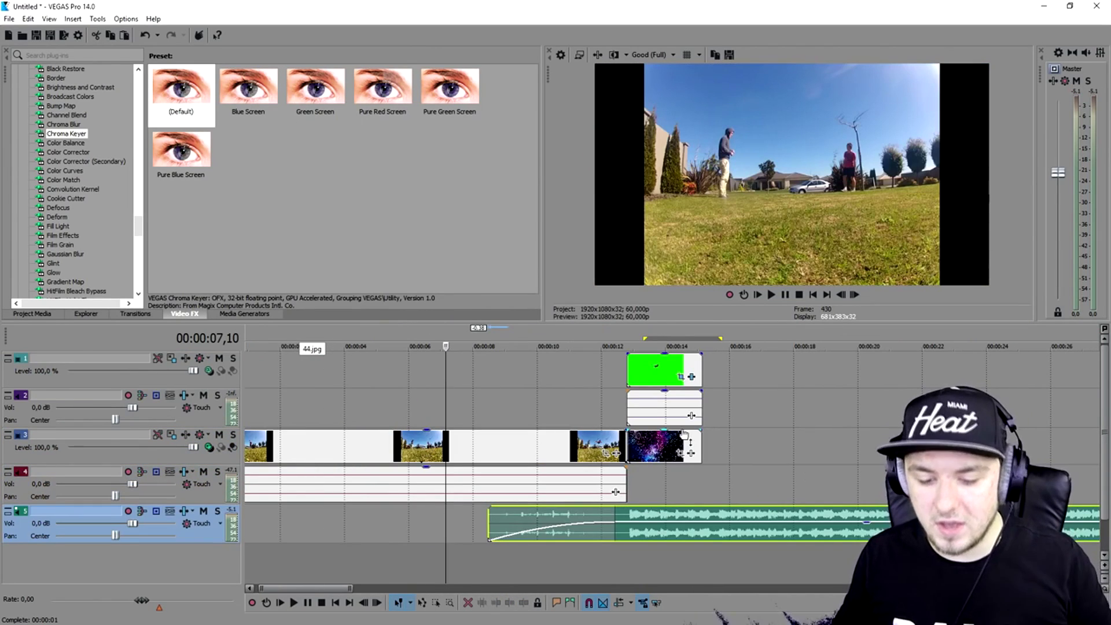
# - Duplicate the space background and the Part 3 clip end to end after the originals to lengthen the flying section
pyautogui.click(686, 449)
pyautogui.hotkey('ctrl', 'v')
pyautogui.hotkey('ctrl', 'v')
pyautogui.hotkey('ctrl', 'v')
pyautogui.hotkey('ctrl', 'v')
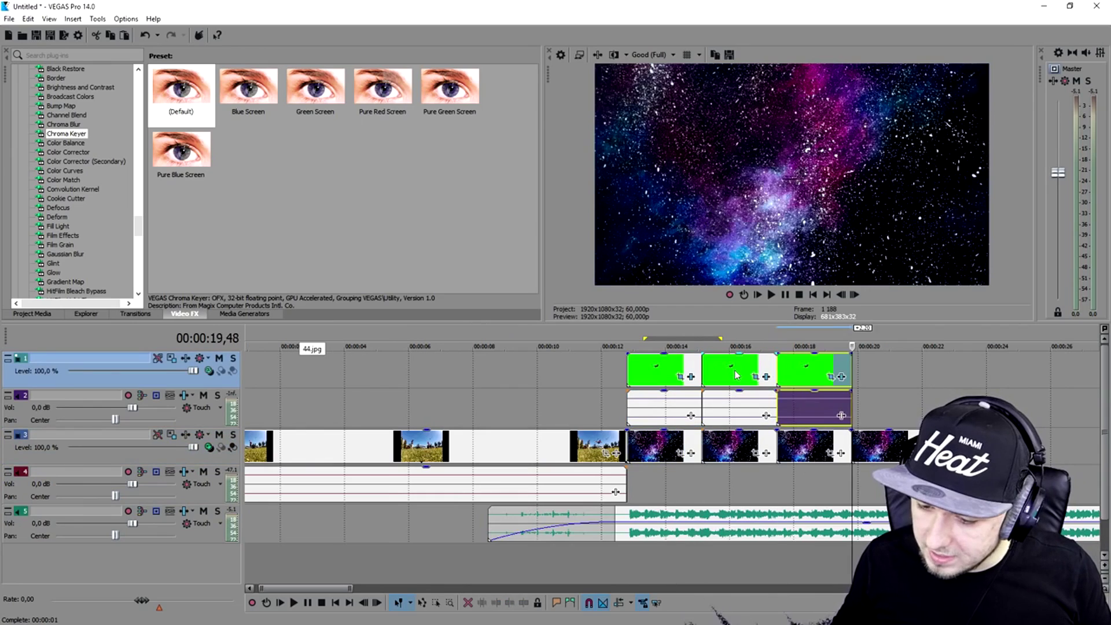